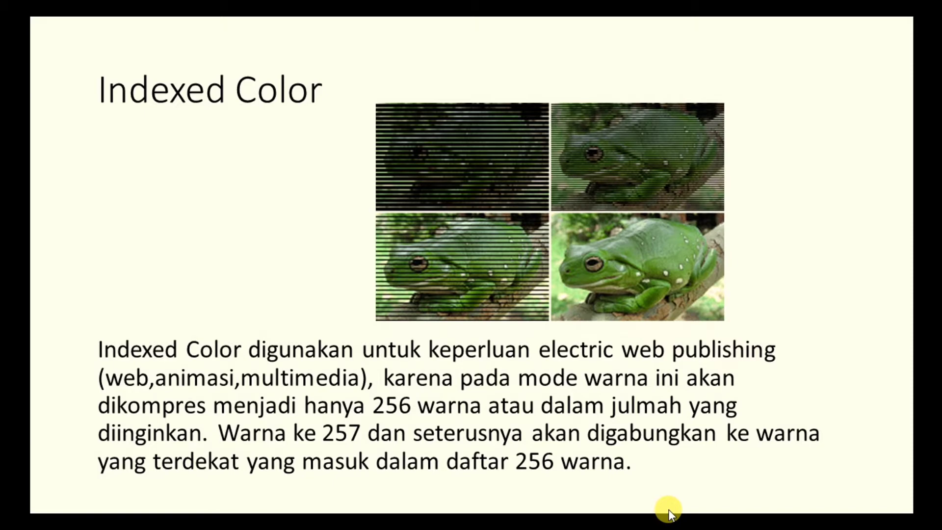
- Advance the slideshow to the Dithering slide with its Diffusion, Pattern and Noise examples
{"action": "left_click", "coordinate": [669, 509]}
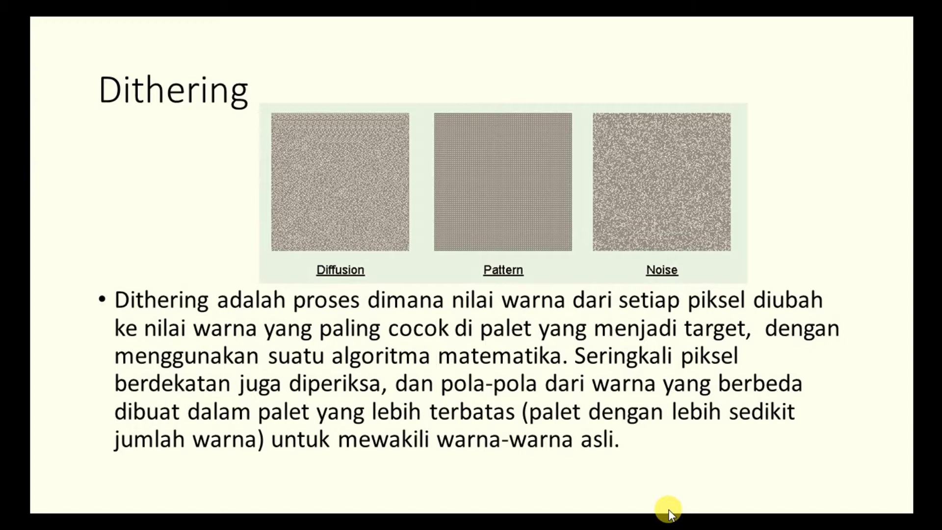
- Move to the slide comparing FOTOGRAFI, GRAFIS and CAMPURAN images by size and format
{"action": "key", "text": "Right"}
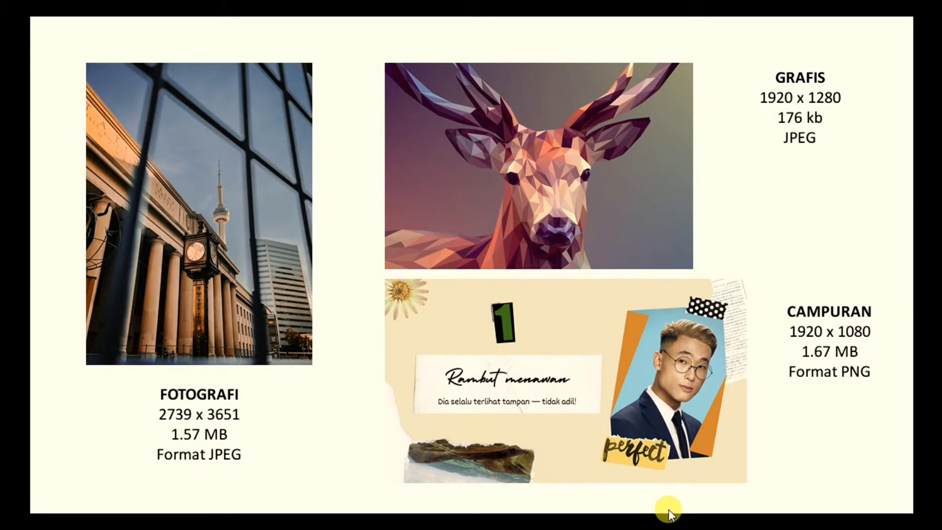
- Leave the slideshow and open Fotografi.jpg from Proyek Image > Sample in Photoshop
{"action": "key", "text": "Escape"}
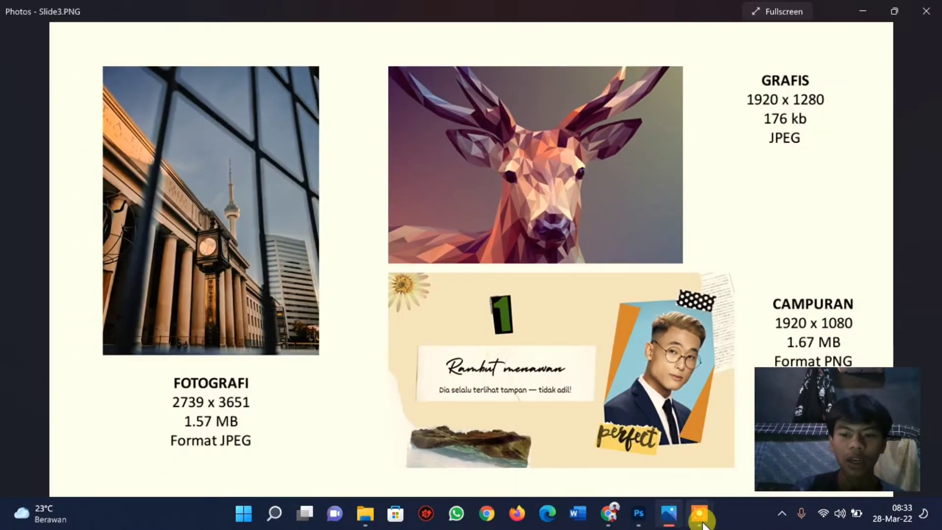
{"action": "left_click", "coordinate": [645, 518]}
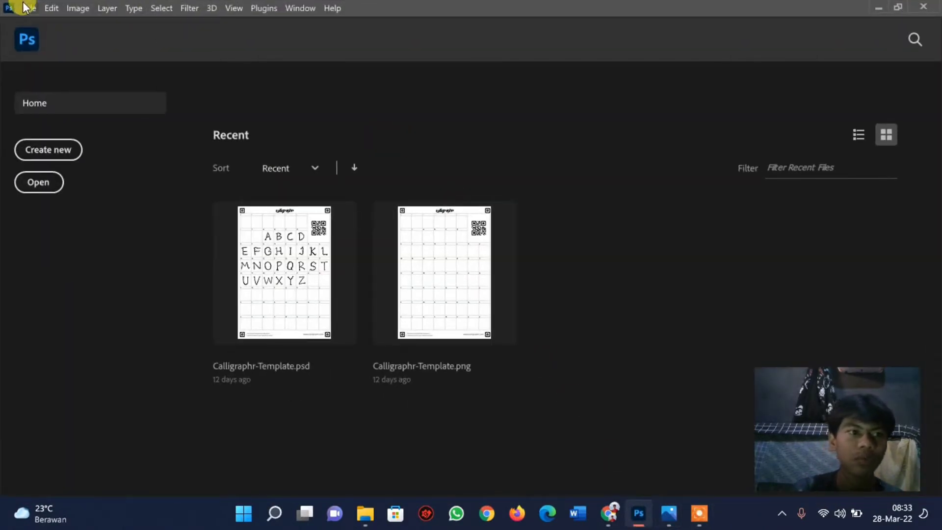
{"action": "left_click", "coordinate": [27, 8]}
{"action": "left_click", "coordinate": [49, 35]}
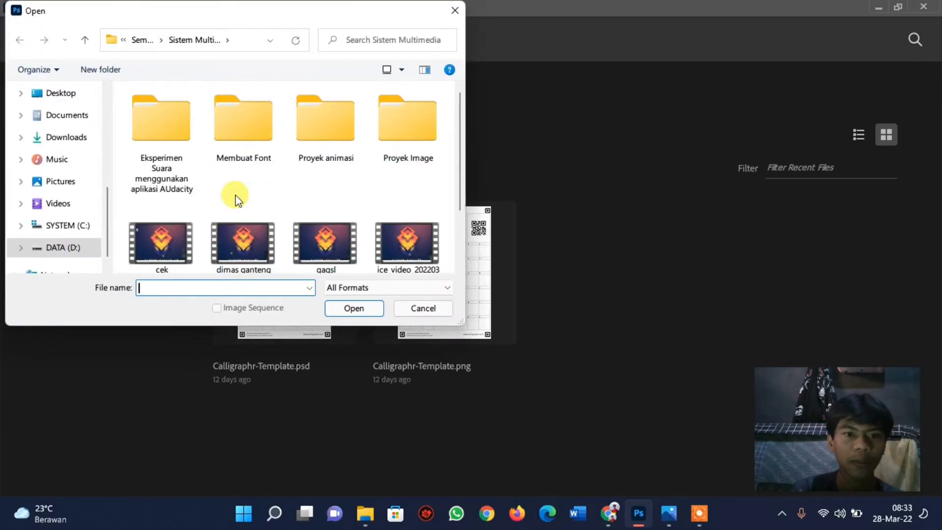
{"action": "double_click", "coordinate": [408, 112]}
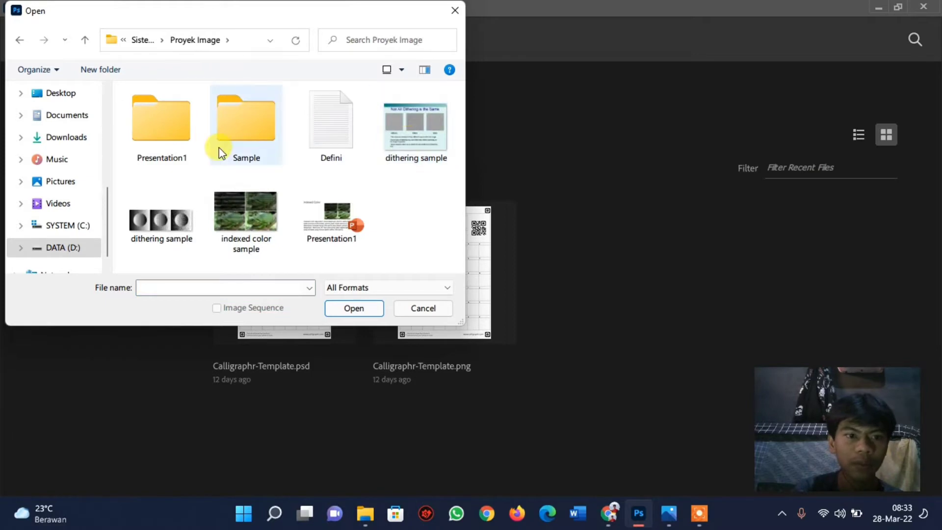
{"action": "left_click", "coordinate": [273, 137]}
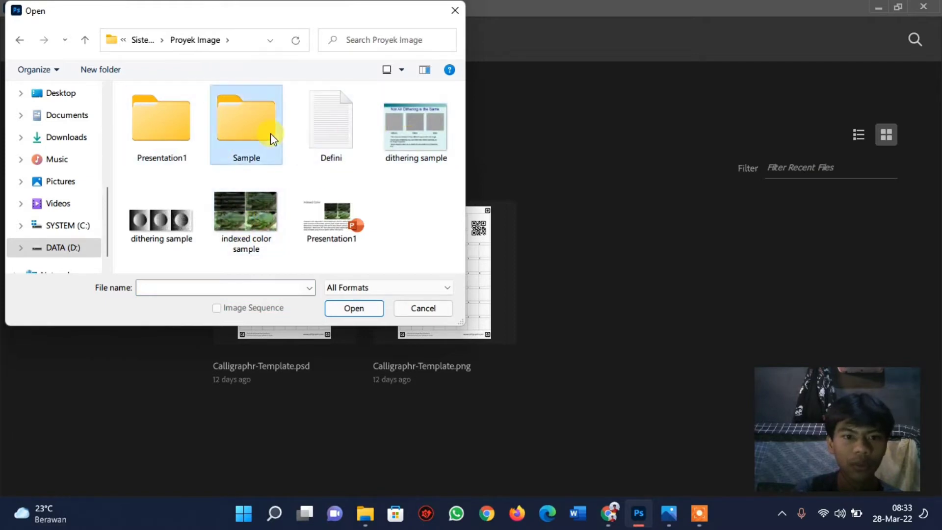
{"action": "double_click", "coordinate": [272, 136]}
{"action": "left_click", "coordinate": [258, 152]}
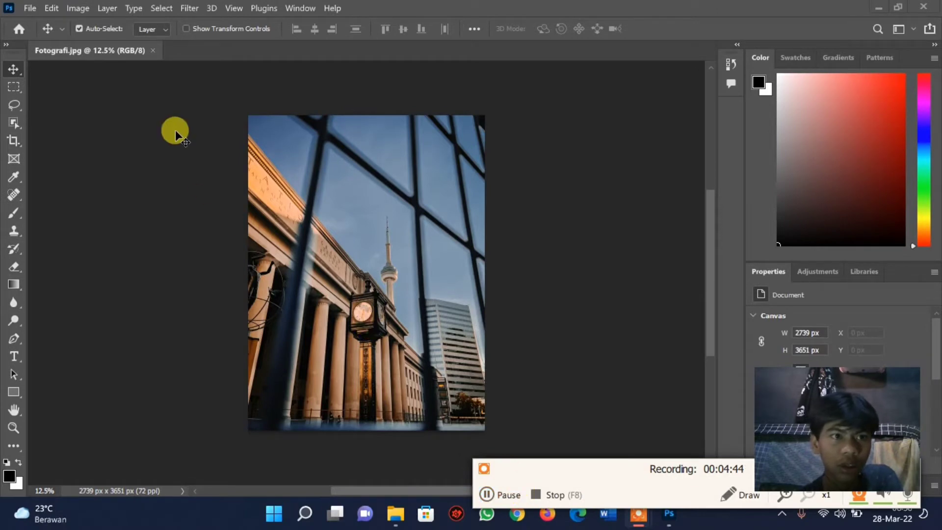
- Index Fotografi with System (Windows) palette, Black and White forced colours, Diffusion dither at 75%
{"action": "left_click", "coordinate": [87, 9]}
{"action": "mouse_move", "coordinate": [103, 23]}
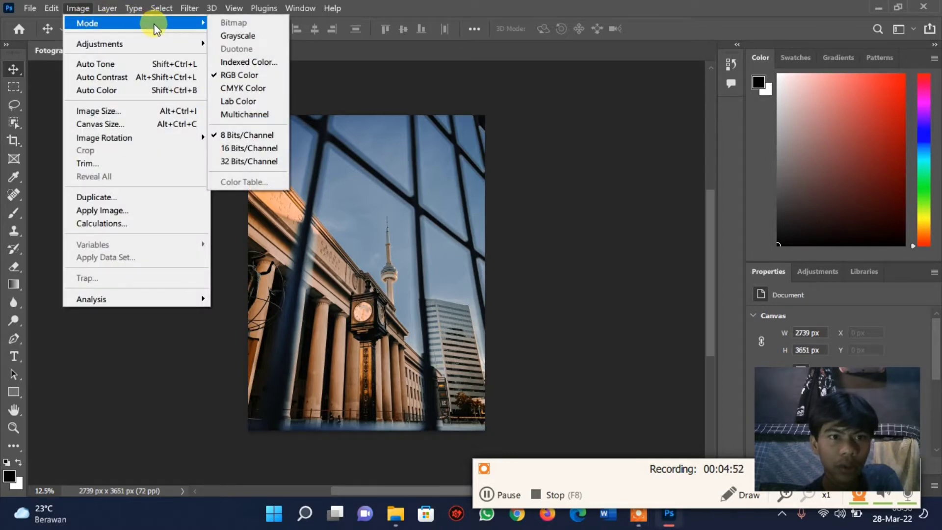
{"action": "left_click", "coordinate": [238, 62]}
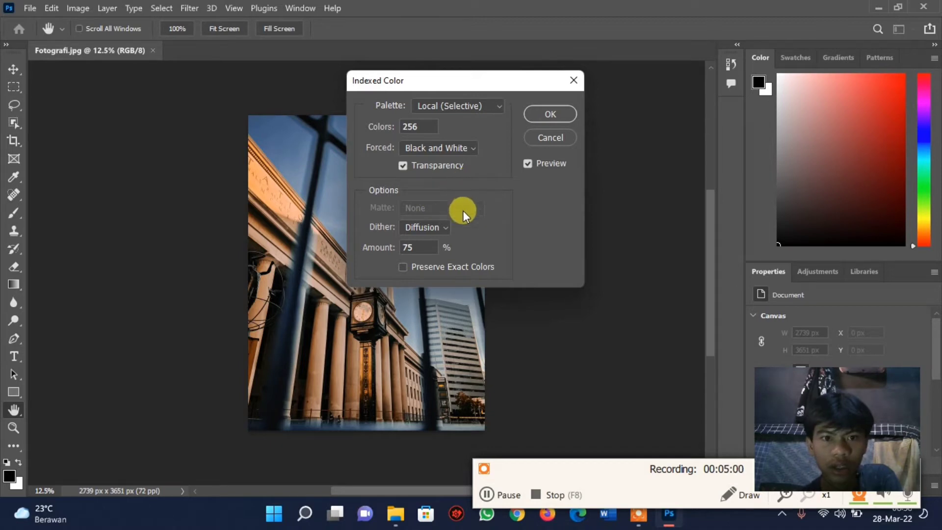
{"action": "left_click", "coordinate": [455, 150]}
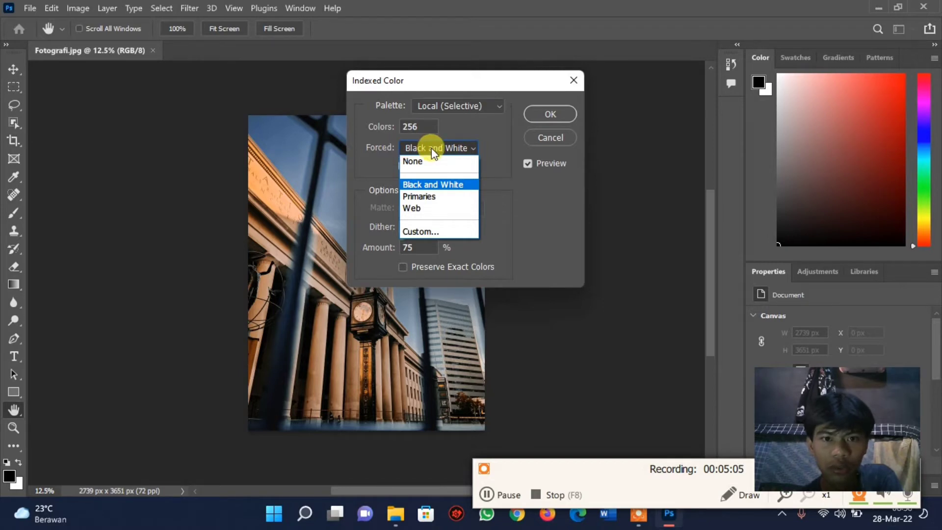
{"action": "left_click", "coordinate": [432, 148]}
{"action": "left_click", "coordinate": [446, 107]}
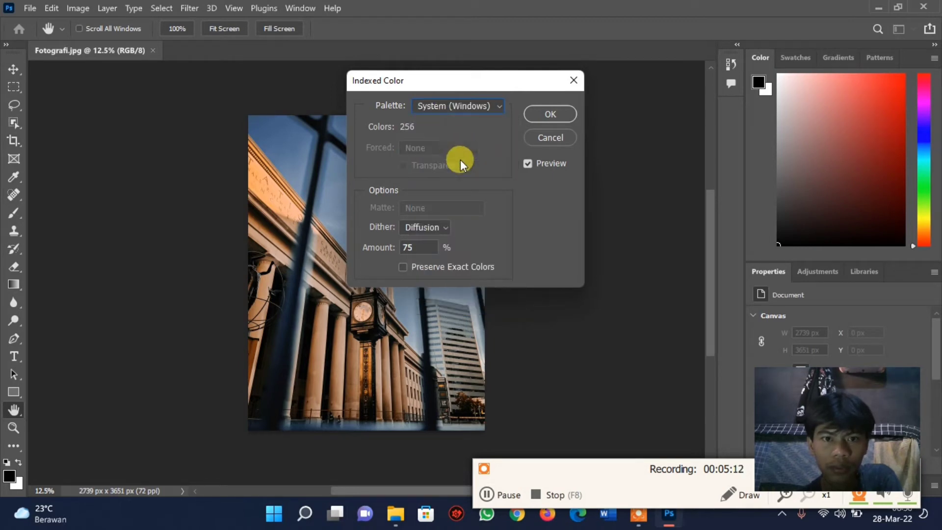
{"action": "left_click", "coordinate": [434, 229]}
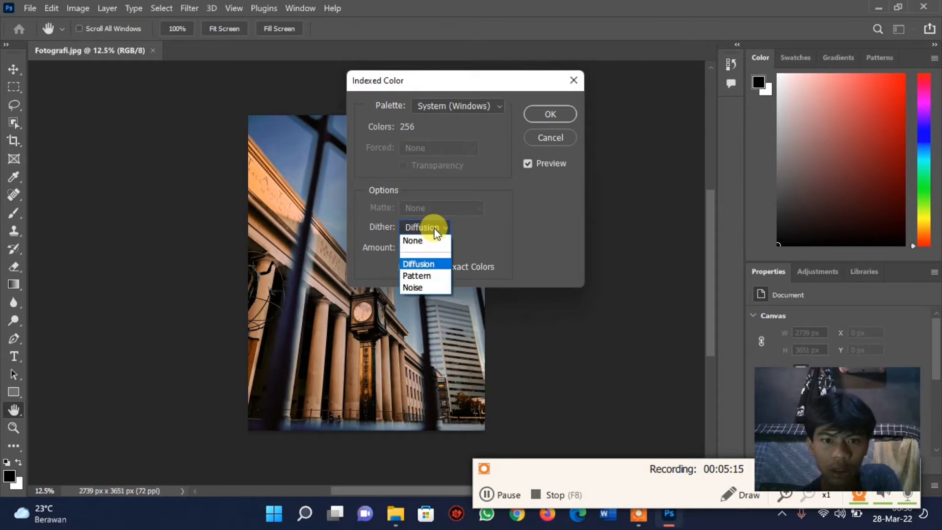
{"action": "left_click", "coordinate": [426, 265]}
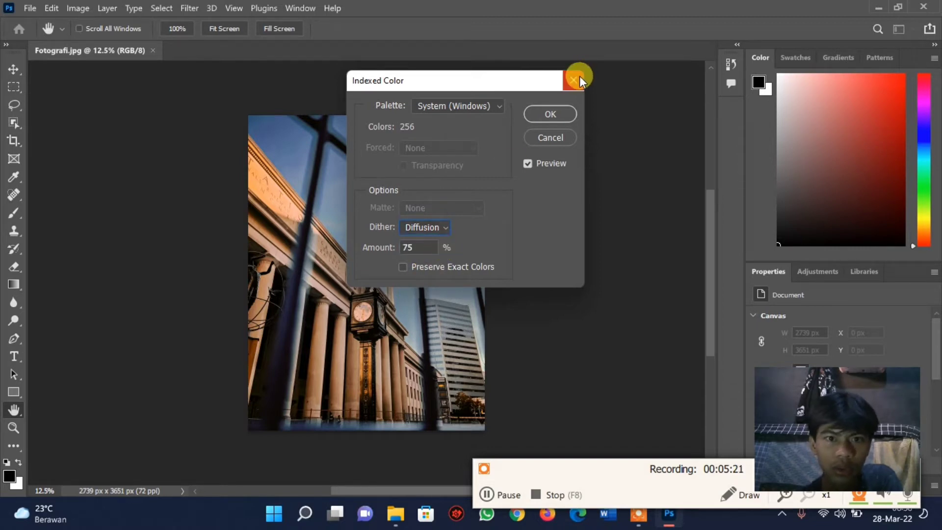
{"action": "left_click", "coordinate": [422, 231]}
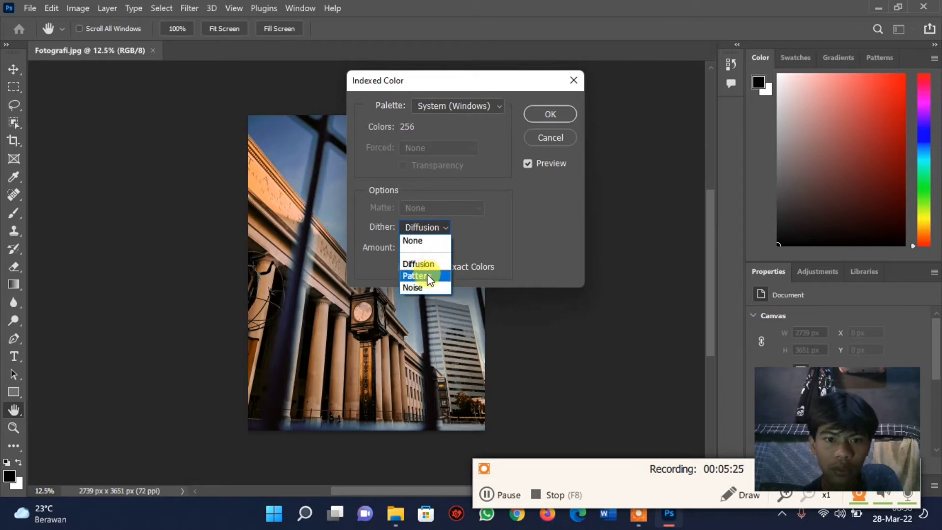
{"action": "left_click", "coordinate": [425, 263]}
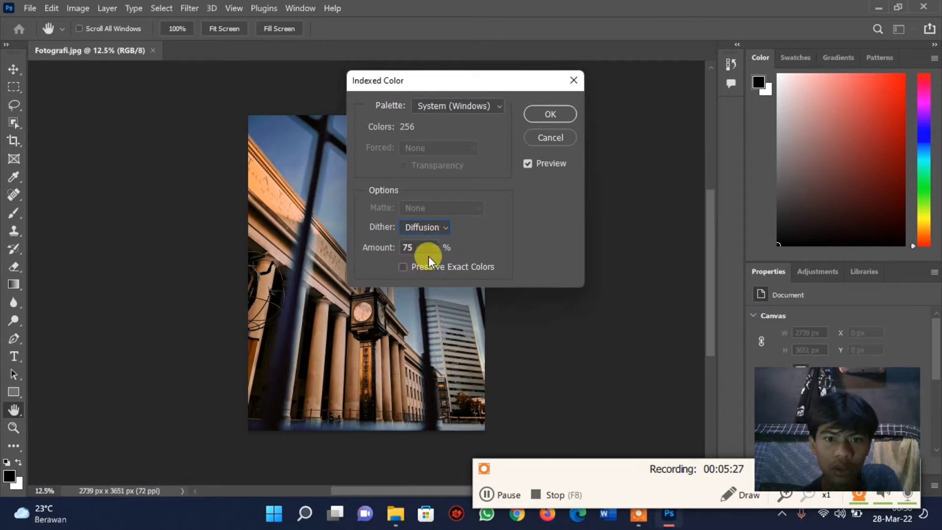
{"action": "left_click", "coordinate": [546, 112]}
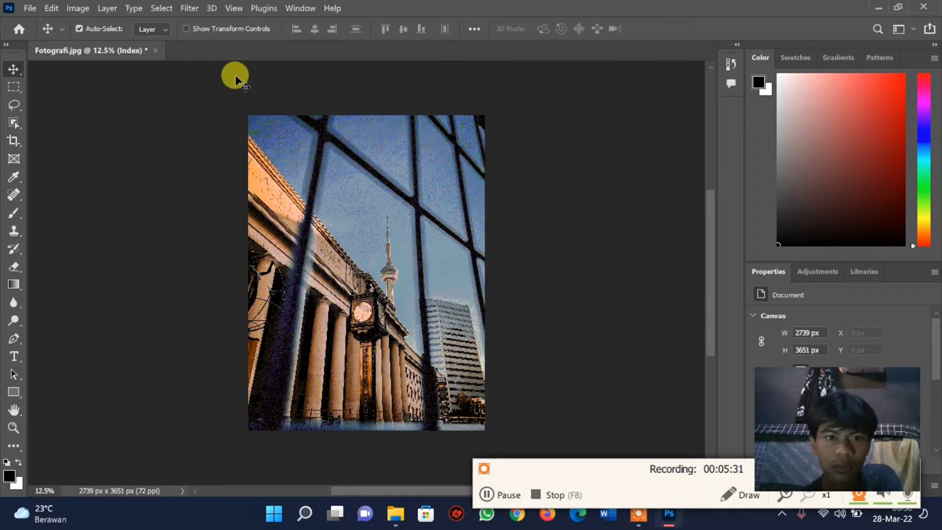
- Quick Export the indexed photo as PNG named 'Fotografi -Dither Diffusion' in Sample
{"action": "left_click", "coordinate": [31, 8]}
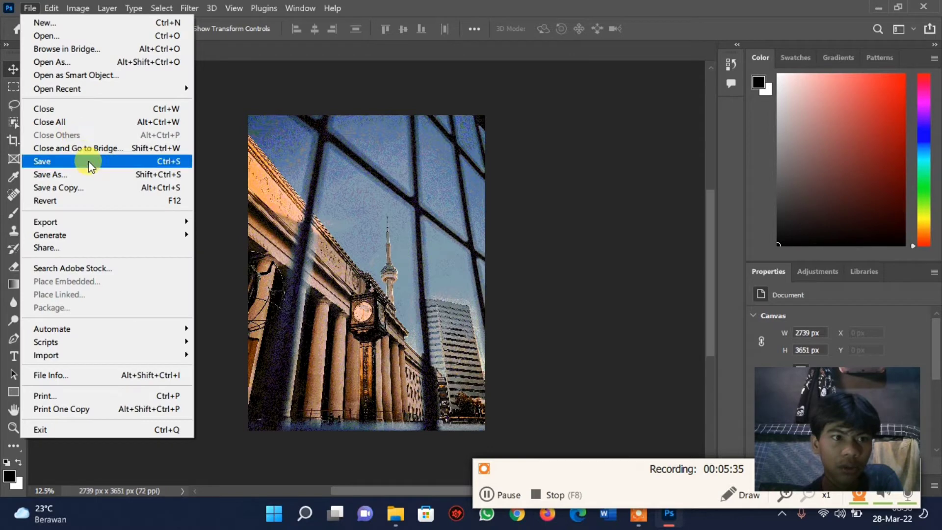
{"action": "mouse_move", "coordinate": [45, 222]}
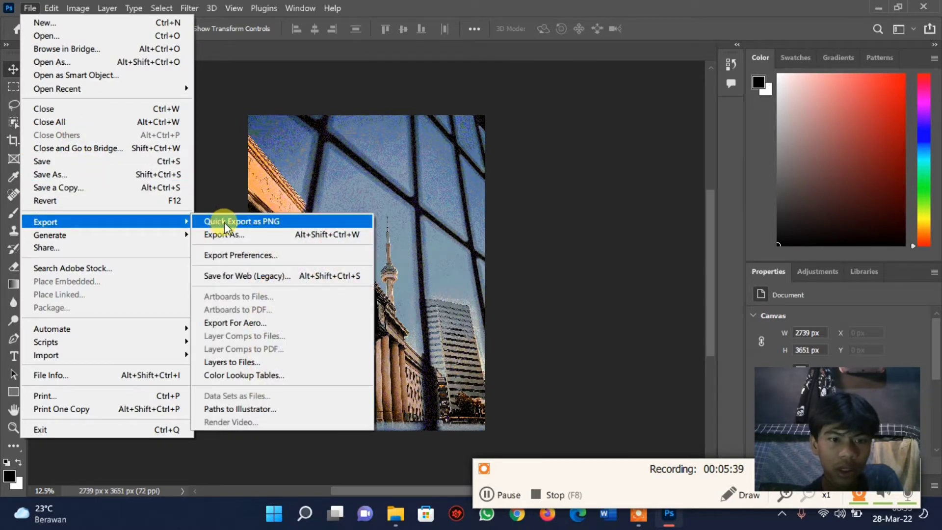
{"action": "left_click", "coordinate": [225, 223]}
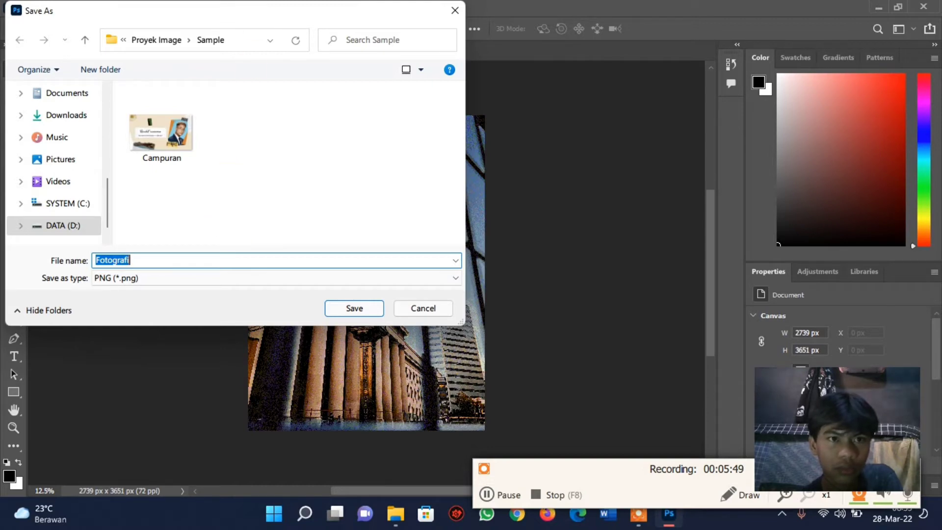
{"action": "left_click_drag", "start_coordinate": [263, 15], "coordinate": [367, 34]}
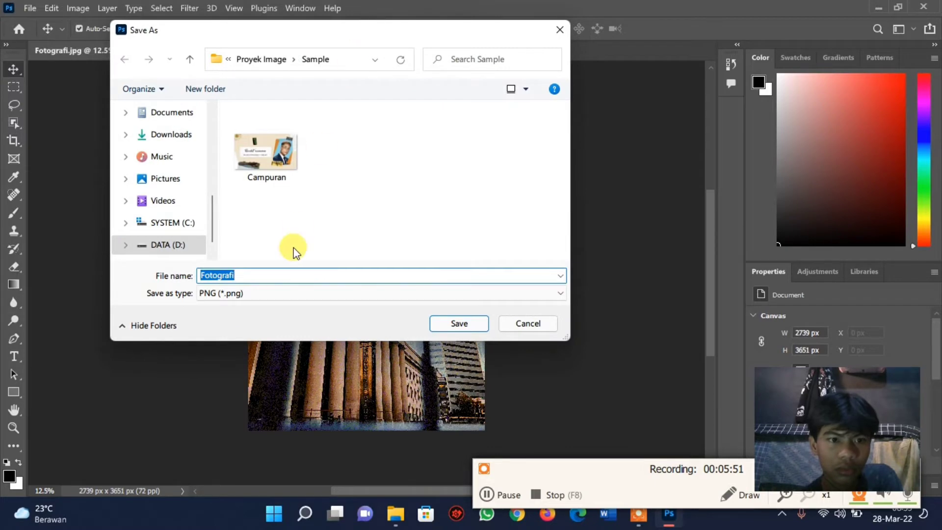
{"action": "left_click", "coordinate": [258, 275]}
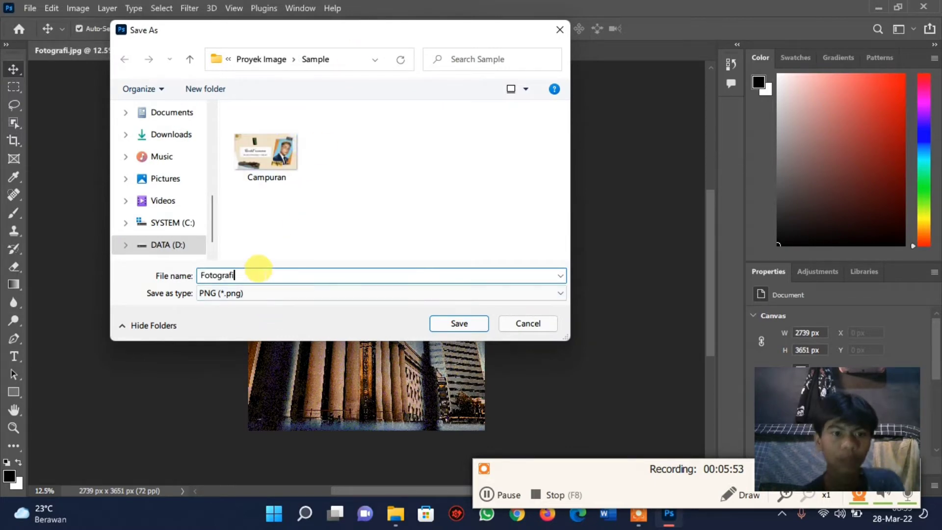
{"action": "type", "text": " - "}
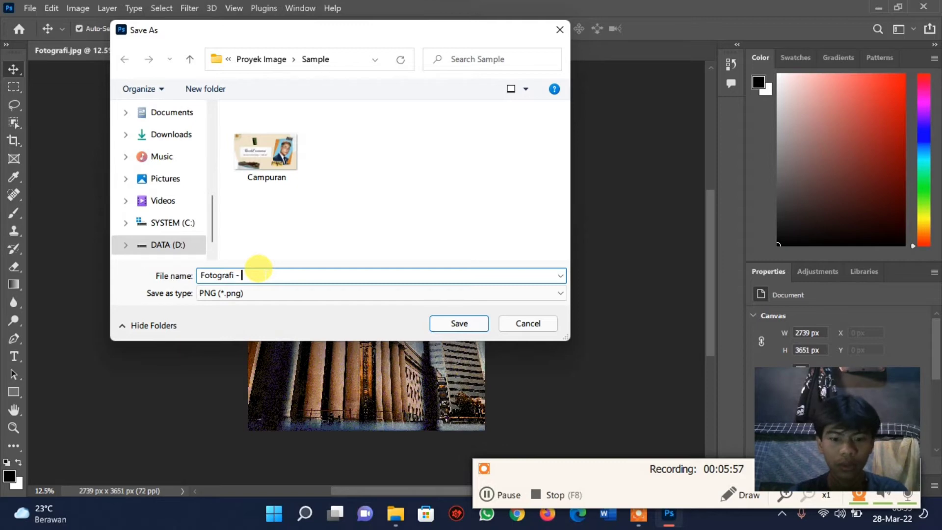
{"action": "type", "text": "Diffusio"}
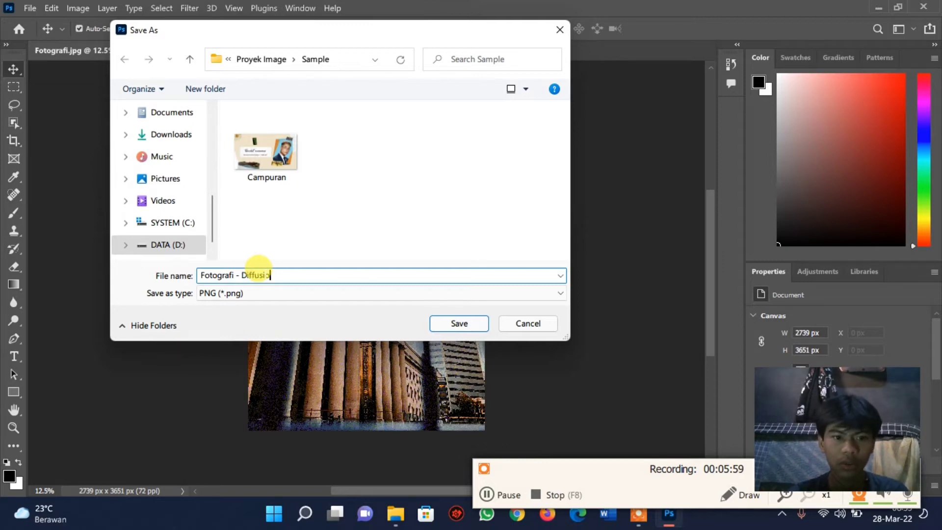
{"action": "type", "text": "n"}
{"action": "left_click", "coordinate": [264, 275]}
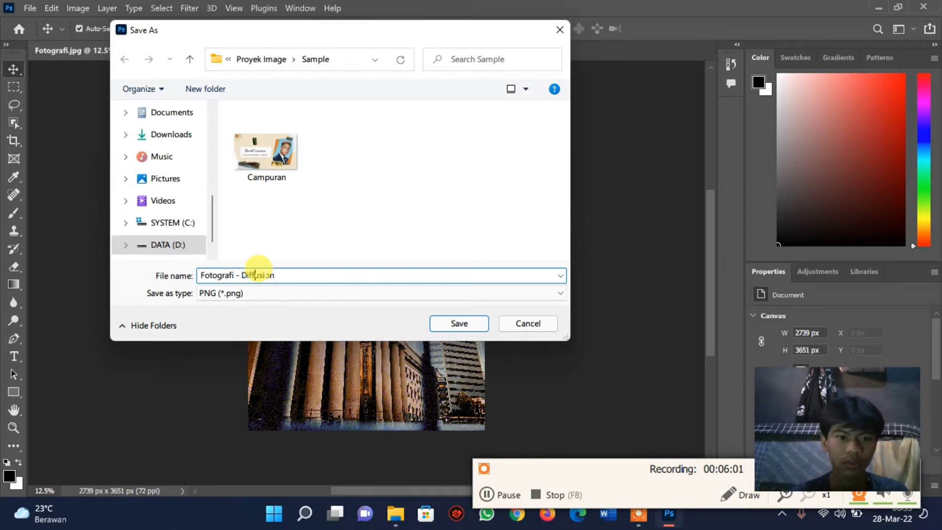
{"action": "type", "text": "Dither"}
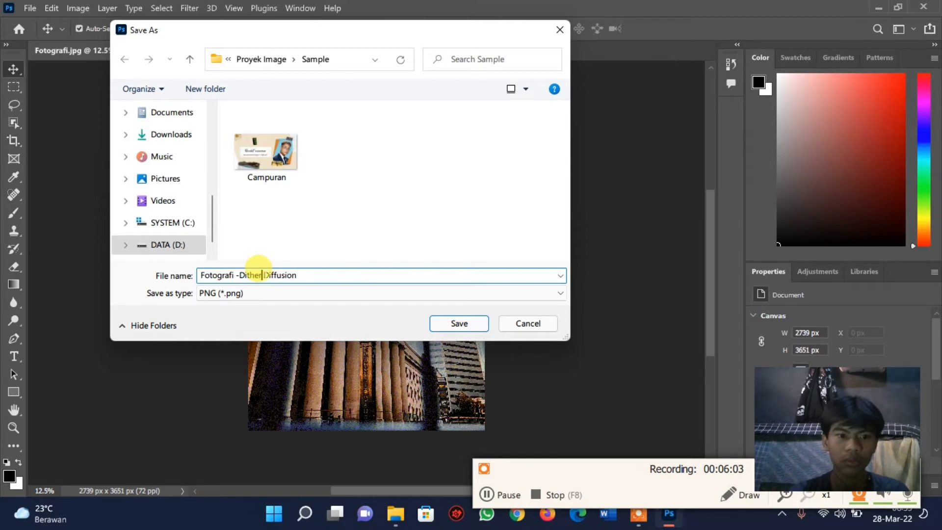
{"action": "key", "text": "Return"}
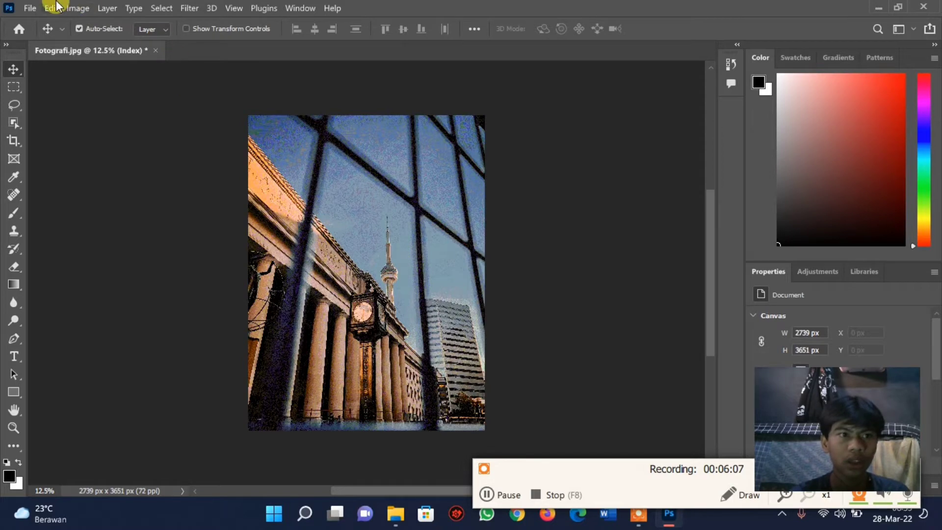
- Undo the Diffusion Indexed Color conversion to restore the photo's original colours
{"action": "left_click", "coordinate": [78, 8]}
{"action": "mouse_move", "coordinate": [87, 23]}
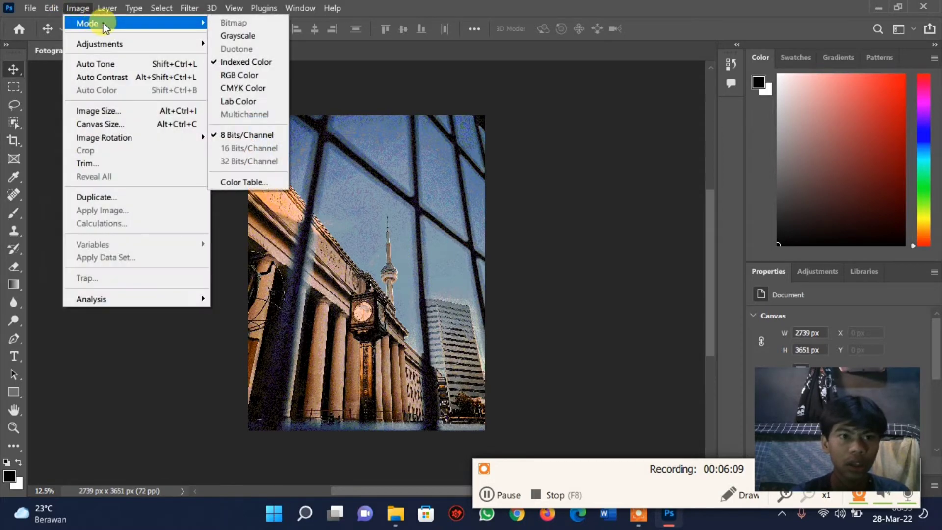
{"action": "left_click", "coordinate": [255, 68]}
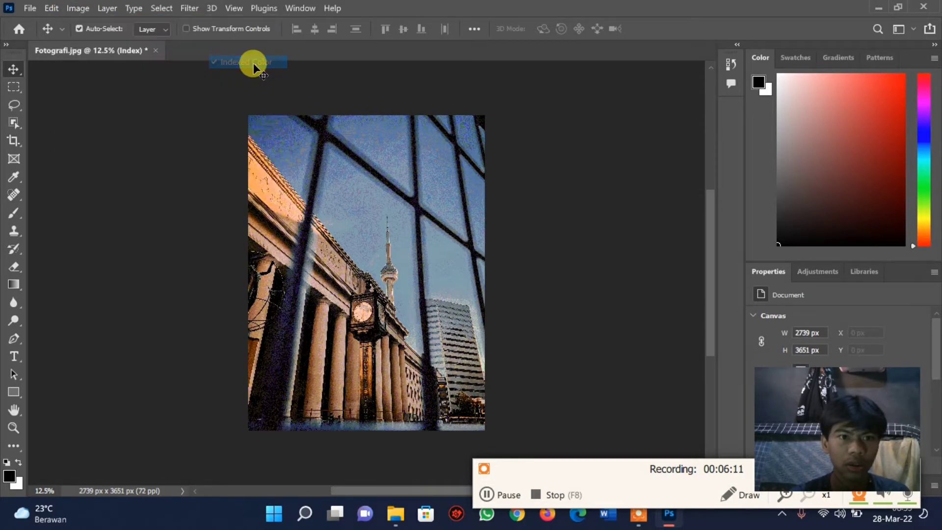
{"action": "left_click", "coordinate": [74, 8]}
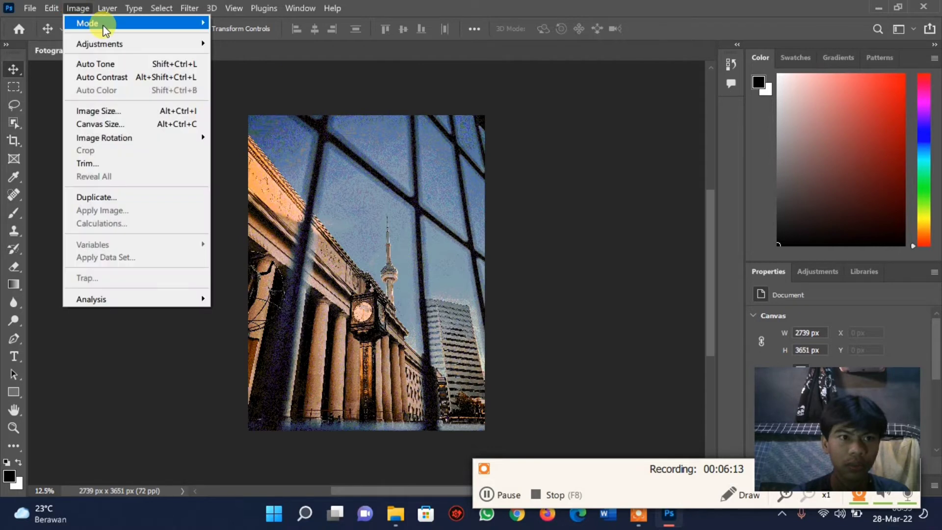
{"action": "left_click", "coordinate": [420, 131]}
{"action": "key", "text": "ctrl+z"}
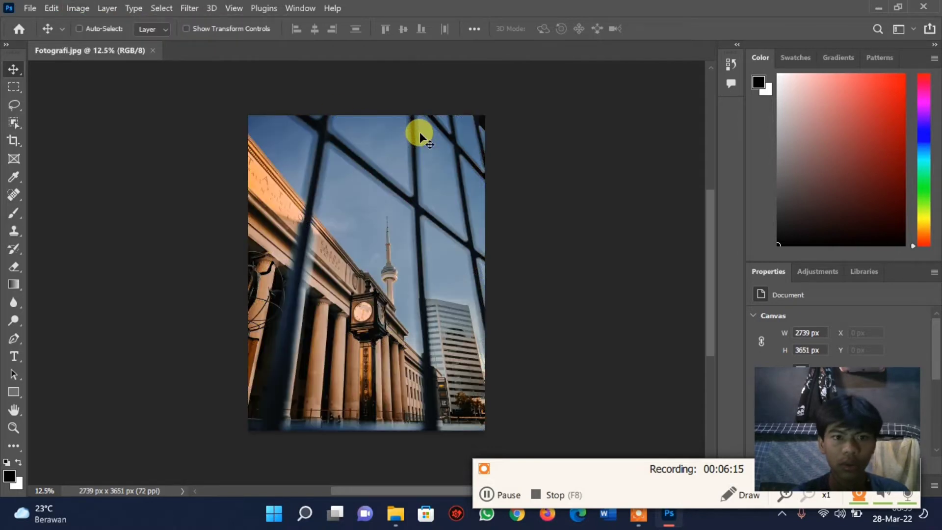
- Convert the photo to Indexed Color again, this time with Pattern dithering
{"action": "left_click", "coordinate": [87, 8]}
{"action": "mouse_move", "coordinate": [87, 22]}
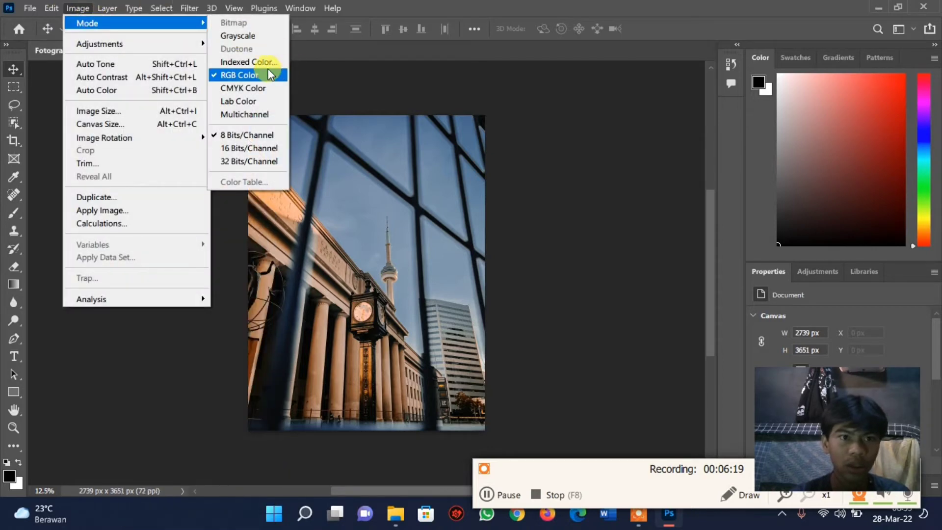
{"action": "left_click", "coordinate": [265, 60]}
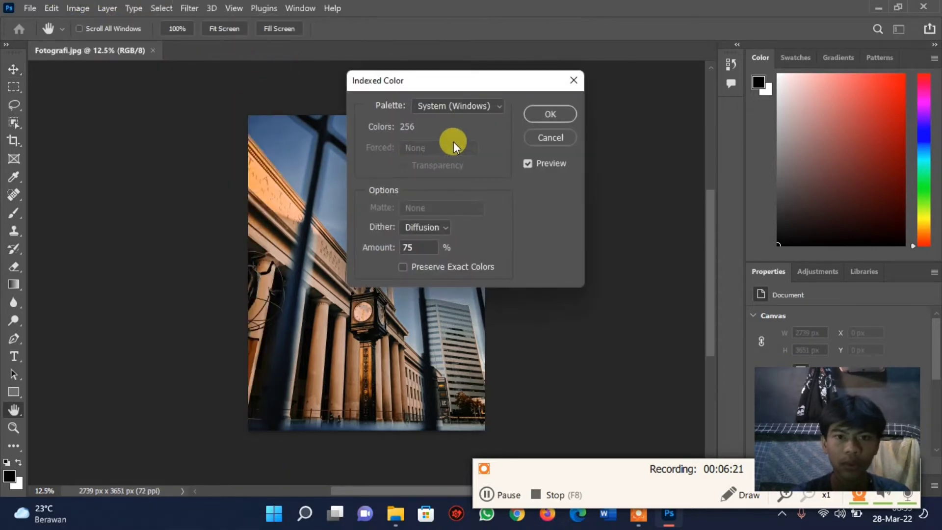
{"action": "left_click", "coordinate": [423, 226]}
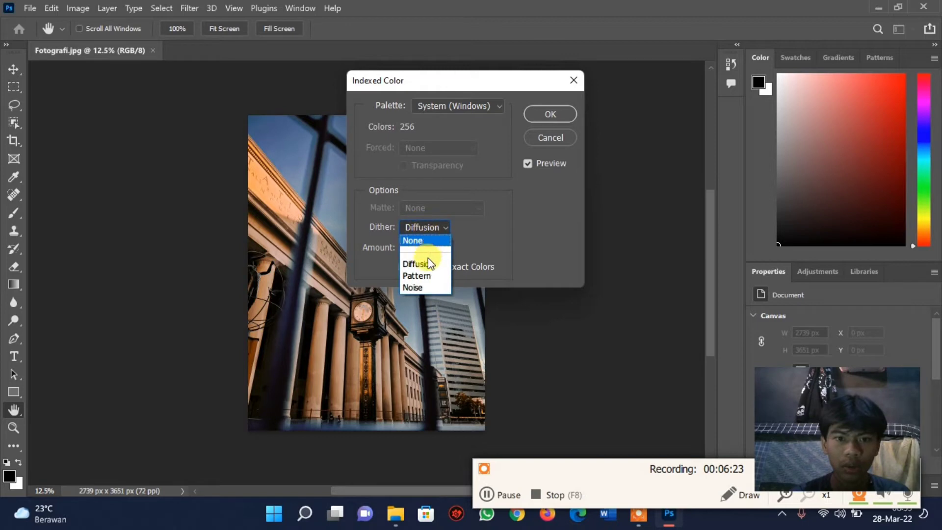
{"action": "left_click", "coordinate": [423, 271]}
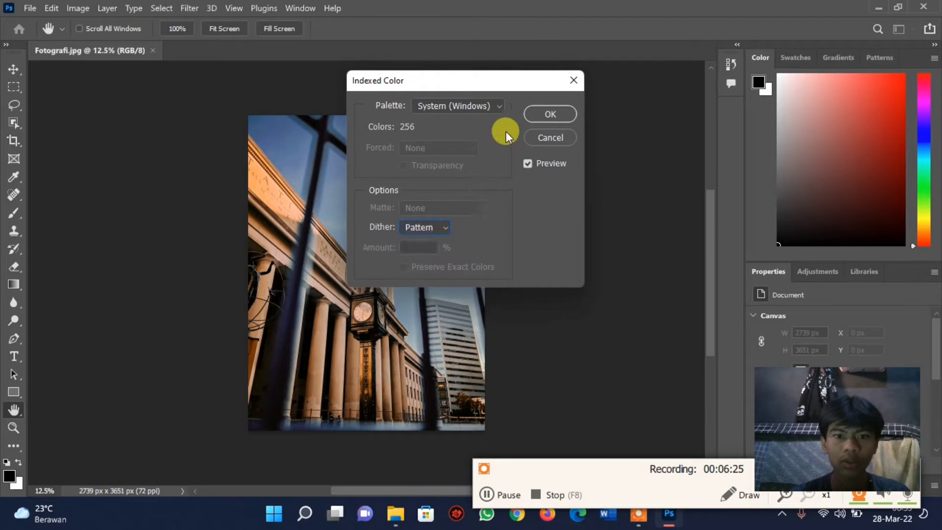
{"action": "left_click", "coordinate": [550, 114]}
{"action": "key", "text": "v"}
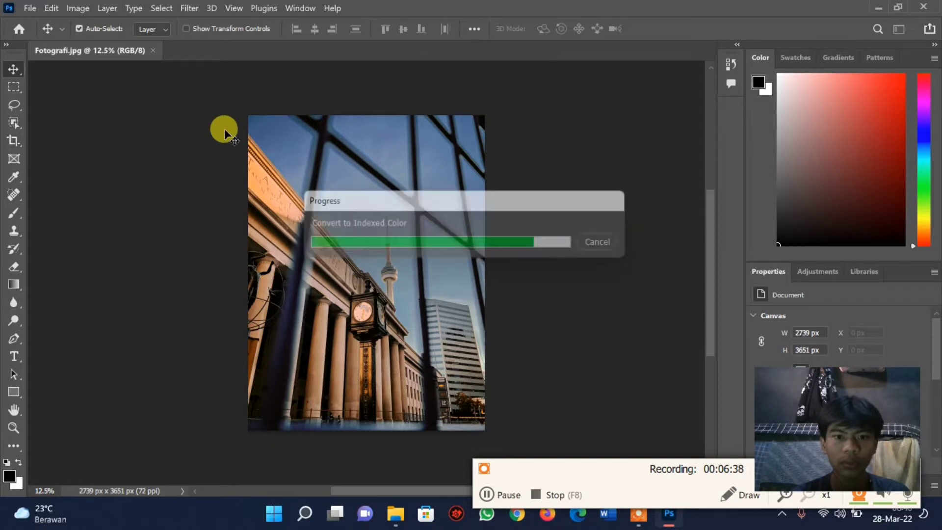
- Quick Export the Pattern-dithered photo as PNG 'Fotografi -Dither Pattern' in Sample
{"action": "left_click", "coordinate": [30, 8]}
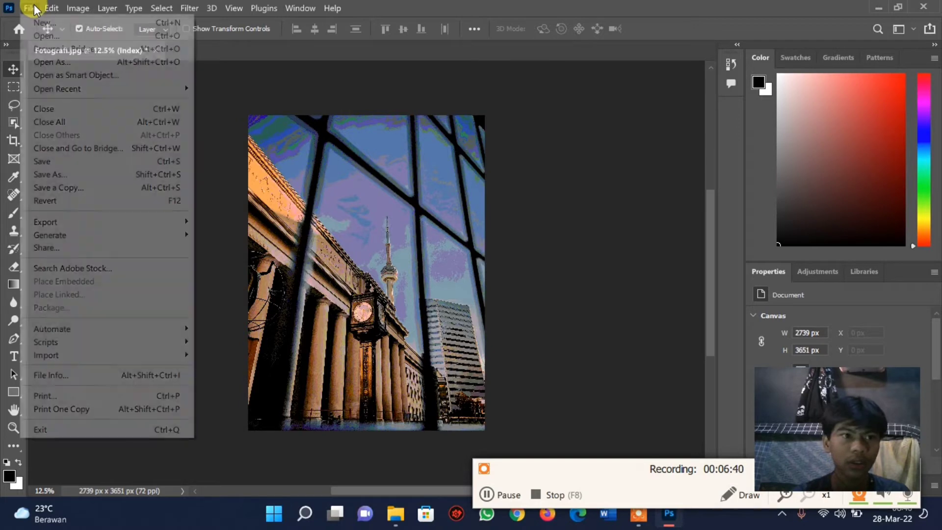
{"action": "mouse_move", "coordinate": [45, 222]}
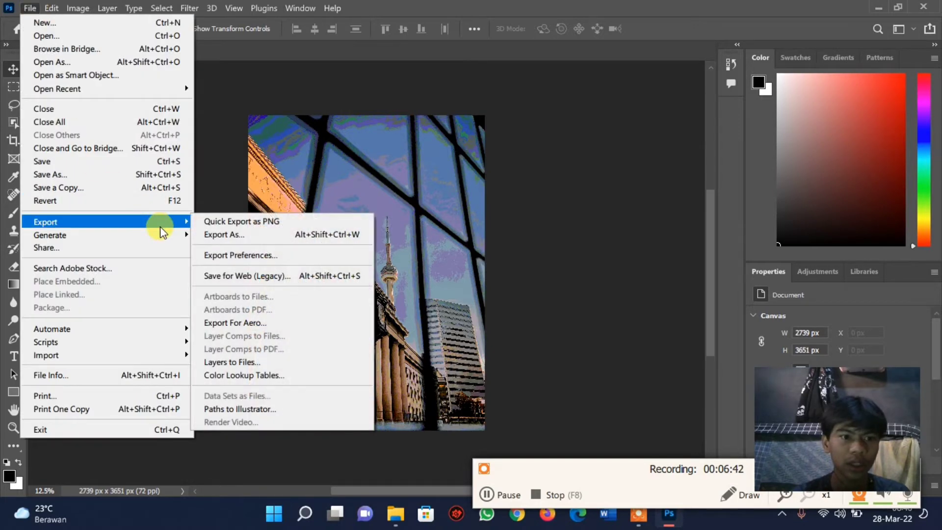
{"action": "left_click", "coordinate": [210, 222]}
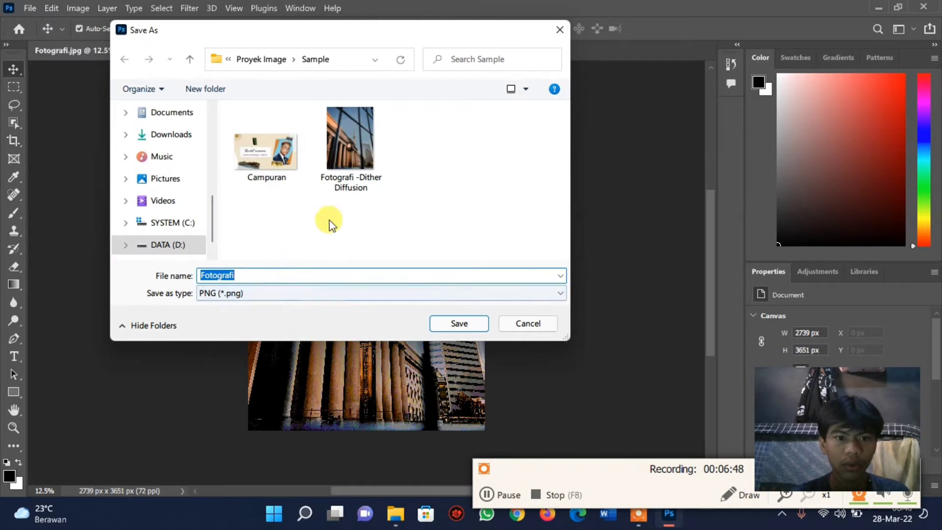
{"action": "left_click", "coordinate": [349, 173]}
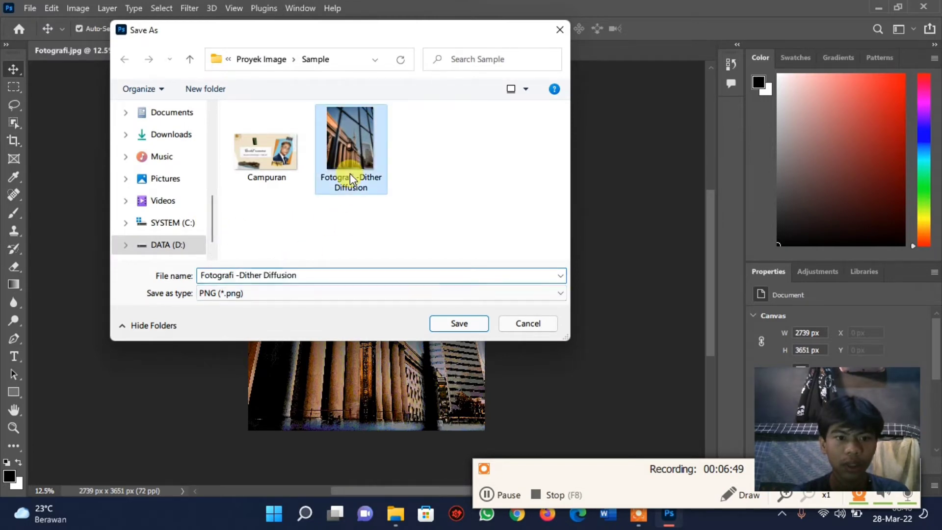
{"action": "left_click", "coordinate": [292, 275]}
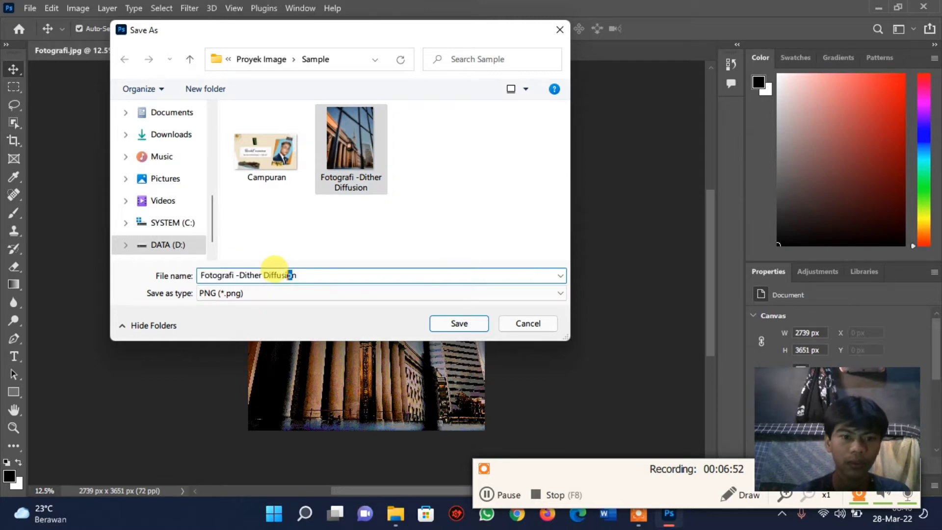
{"action": "double_click", "coordinate": [281, 275]}
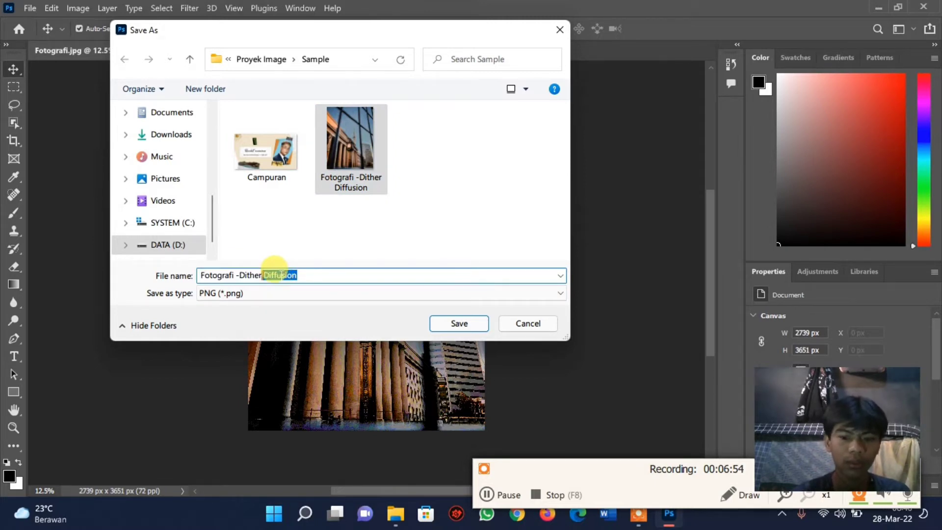
{"action": "type", "text": "Pattern"}
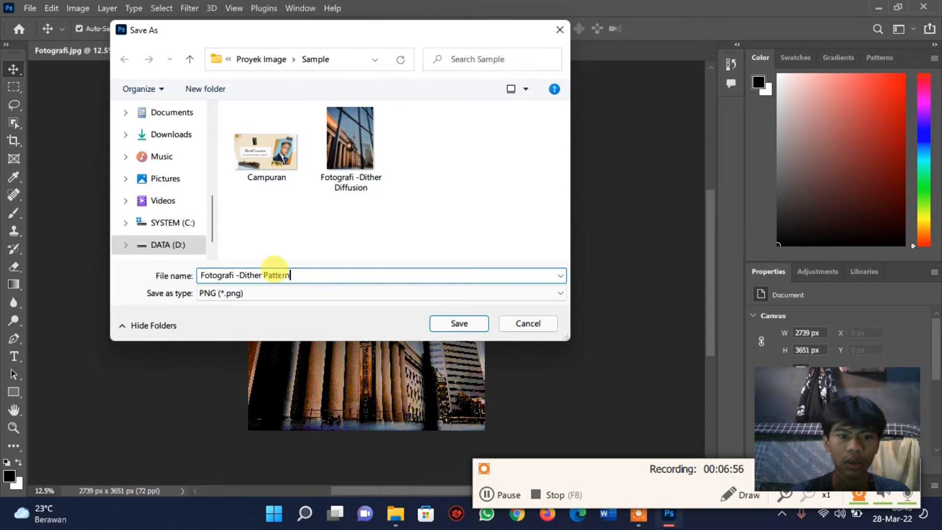
{"action": "key", "text": "Return"}
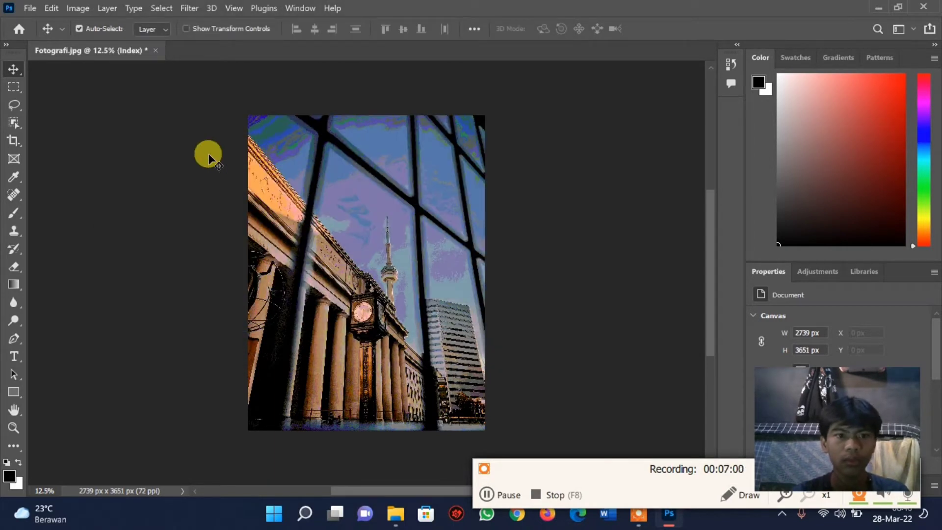
- Undo the Pattern conversion and re-index the photo using Noise dithering
{"action": "left_click", "coordinate": [63, 6]}
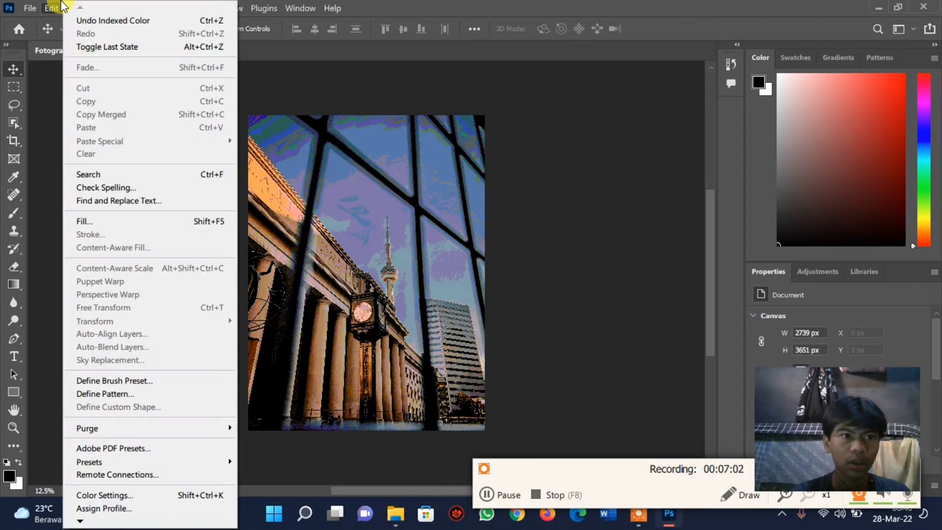
{"action": "key", "text": "ctrl+z"}
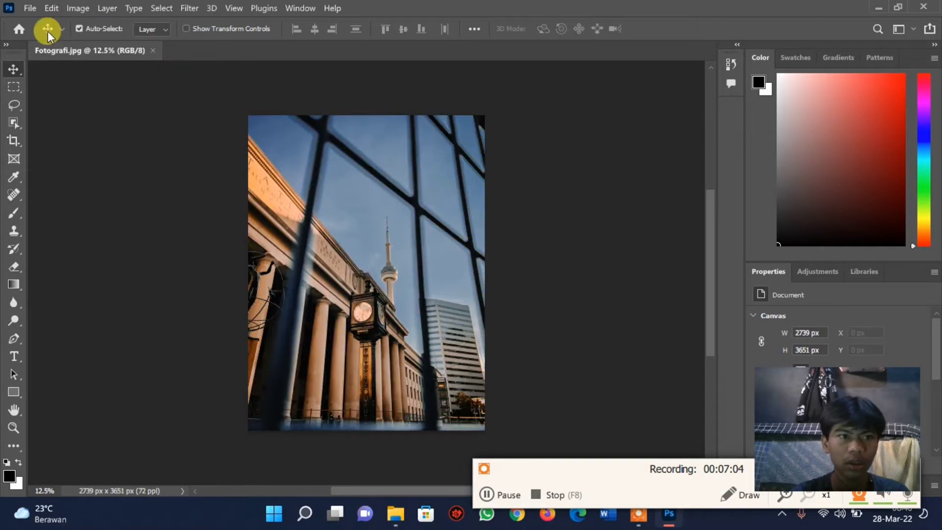
{"action": "left_click", "coordinate": [76, 8]}
{"action": "mouse_move", "coordinate": [87, 22]}
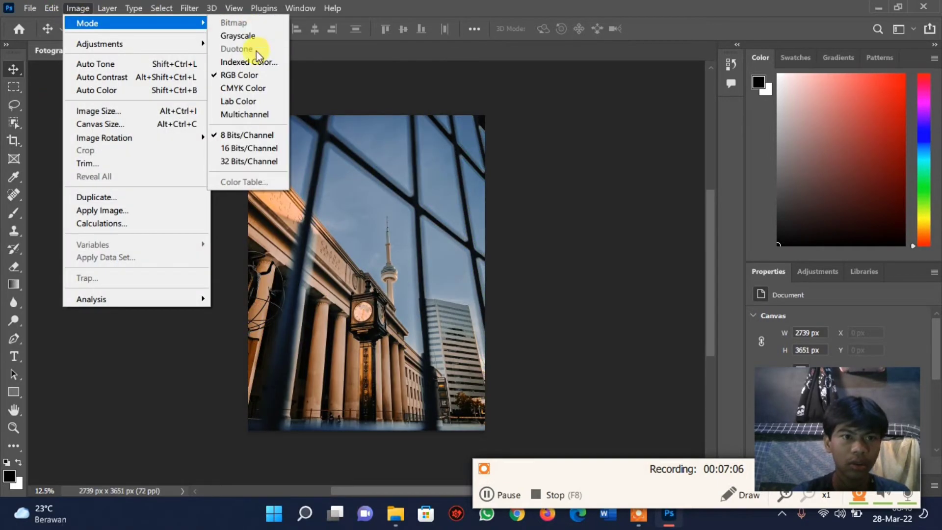
{"action": "left_click", "coordinate": [258, 59]}
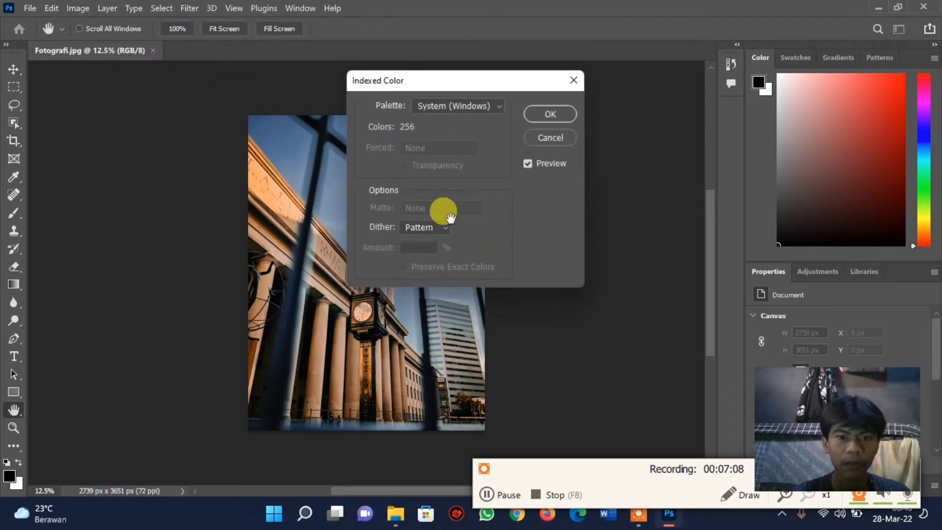
{"action": "left_click", "coordinate": [418, 227]}
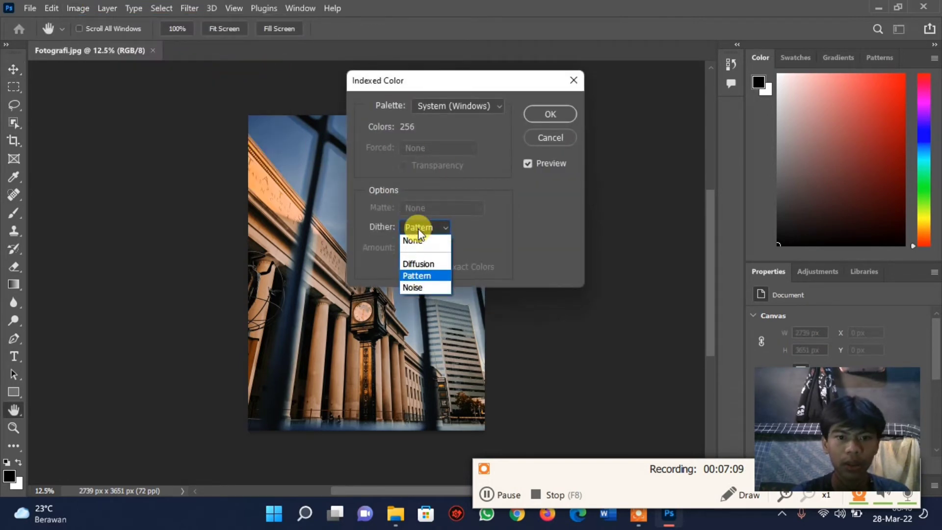
{"action": "left_click", "coordinate": [416, 286]}
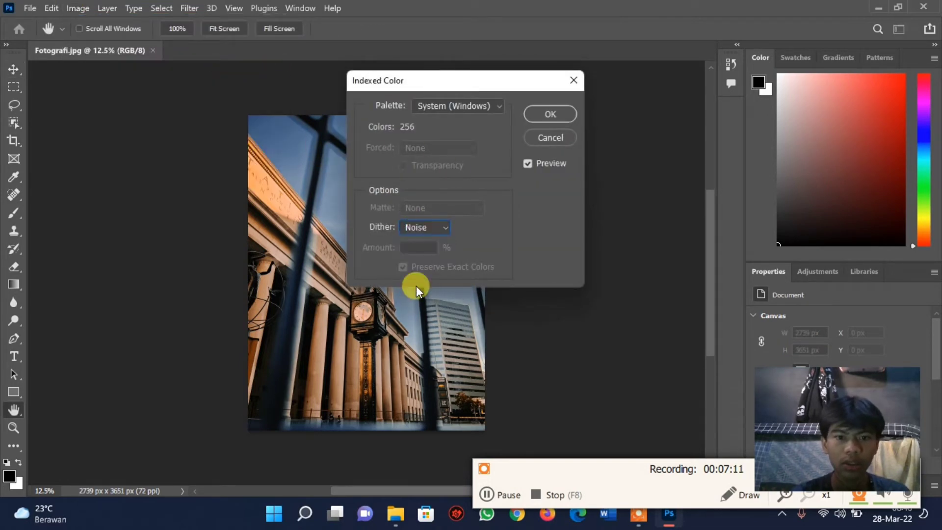
{"action": "left_click", "coordinate": [544, 113]}
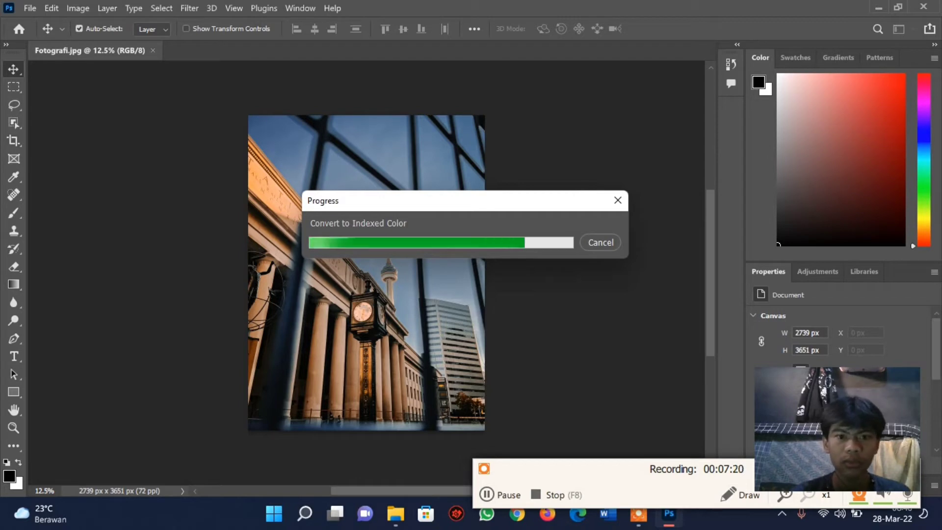
{"action": "left_click", "coordinate": [29, 7]}
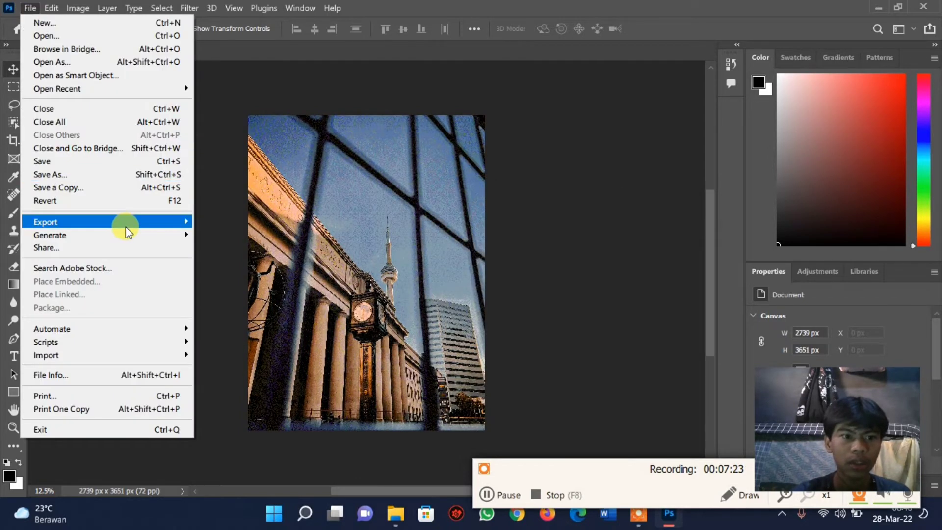
- Use Export As to save the Noise-dithered photo as PNG 'Fotografi -Dither Noise'
{"action": "mouse_move", "coordinate": [46, 222]}
{"action": "left_click", "coordinate": [242, 235]}
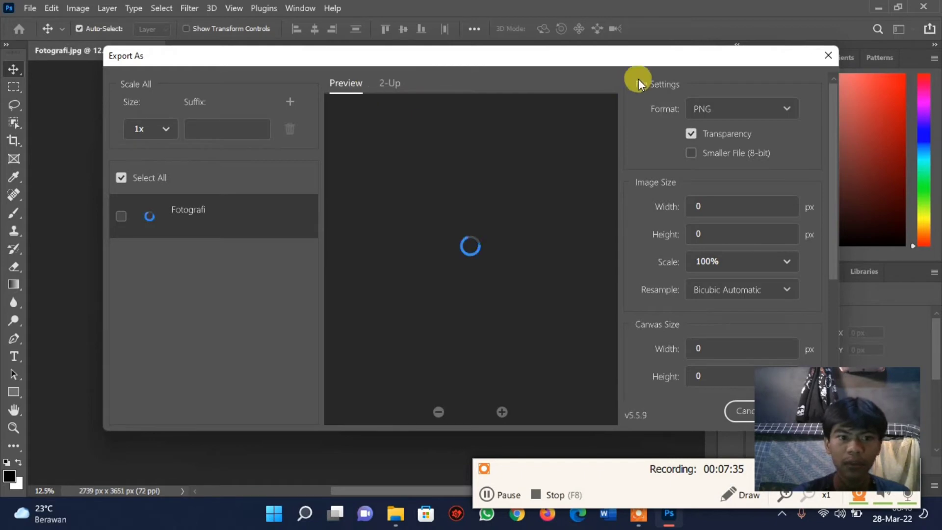
{"action": "left_click_drag", "start_coordinate": [690, 58], "coordinate": [638, 47]}
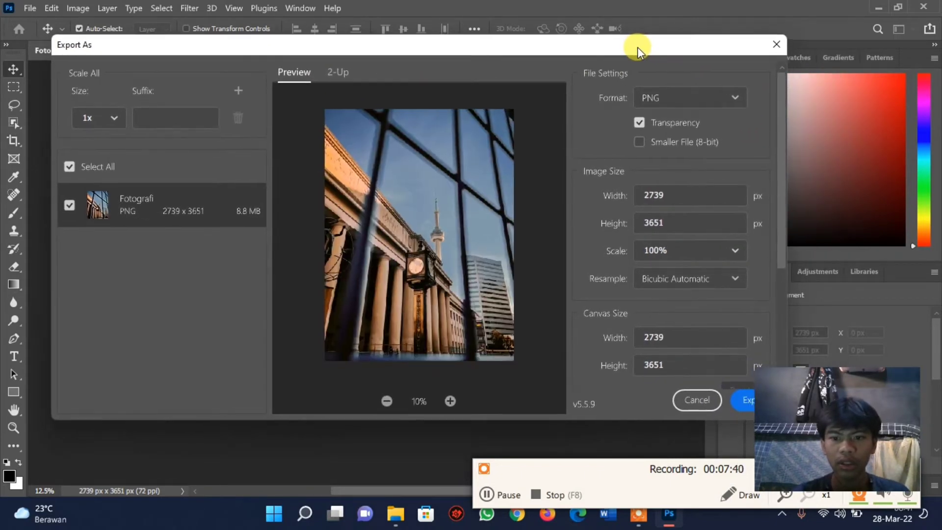
{"action": "left_click", "coordinate": [738, 401]}
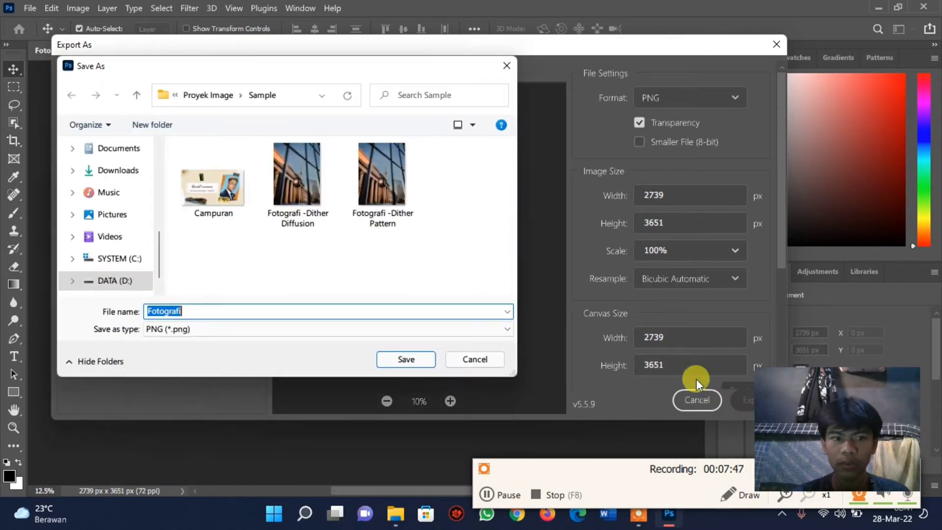
{"action": "left_click", "coordinate": [315, 210]}
{"action": "left_click", "coordinate": [248, 316]}
{"action": "double_click", "coordinate": [250, 311]}
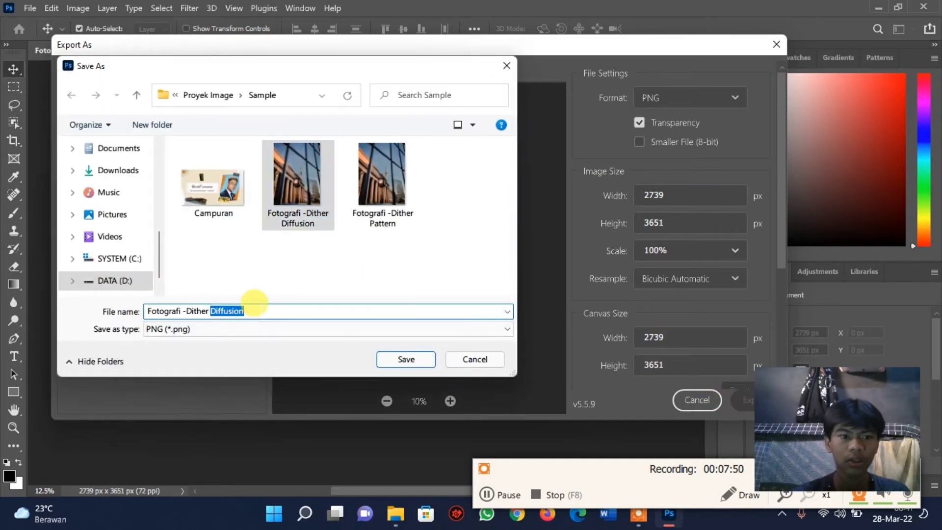
{"action": "type", "text": "Noise"}
{"action": "key", "text": "Return"}
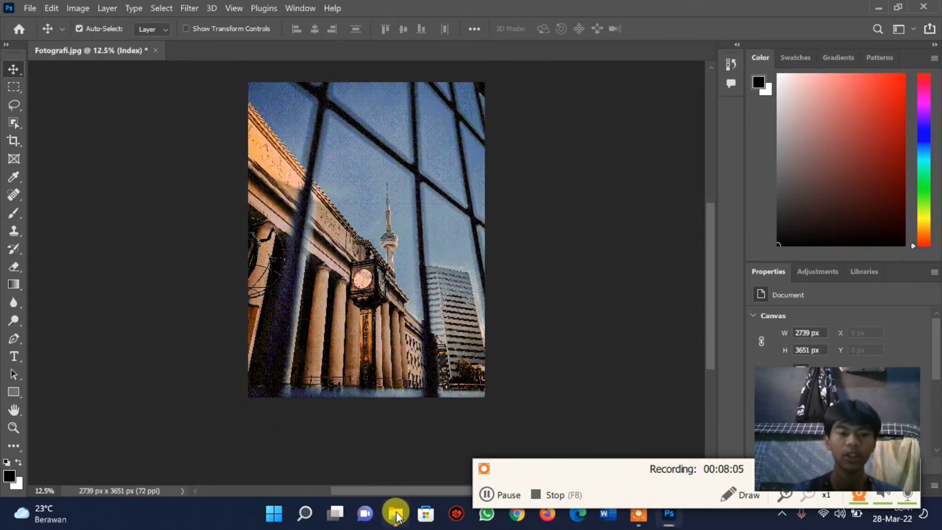
- Browse in File Explorer to the Sample folder holding the three exported PNGs
{"action": "left_click", "coordinate": [395, 513]}
{"action": "left_click", "coordinate": [316, 301]}
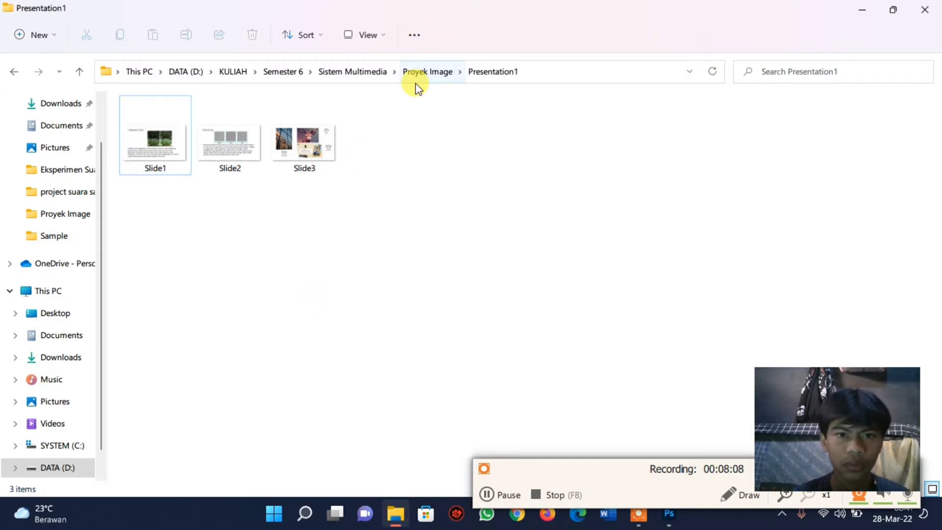
{"action": "left_click", "coordinate": [425, 74]}
{"action": "left_click", "coordinate": [339, 374]}
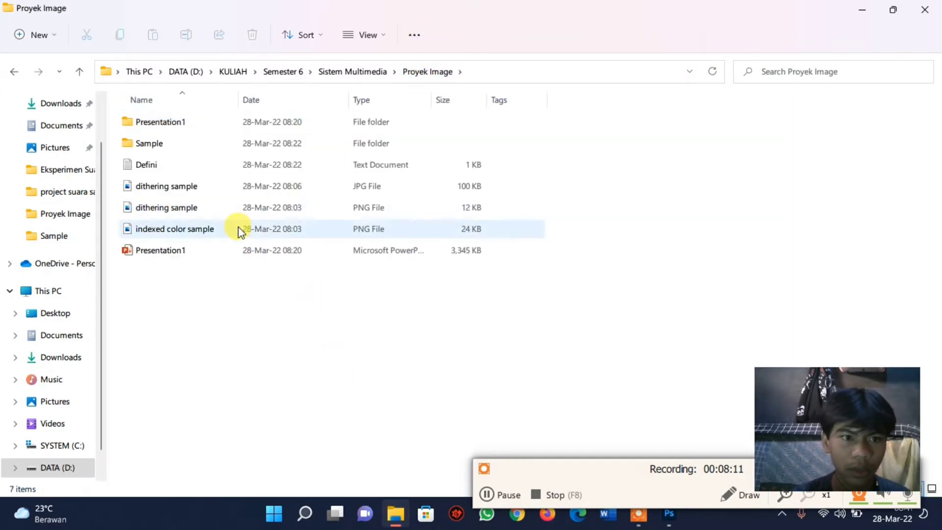
{"action": "double_click", "coordinate": [179, 140]}
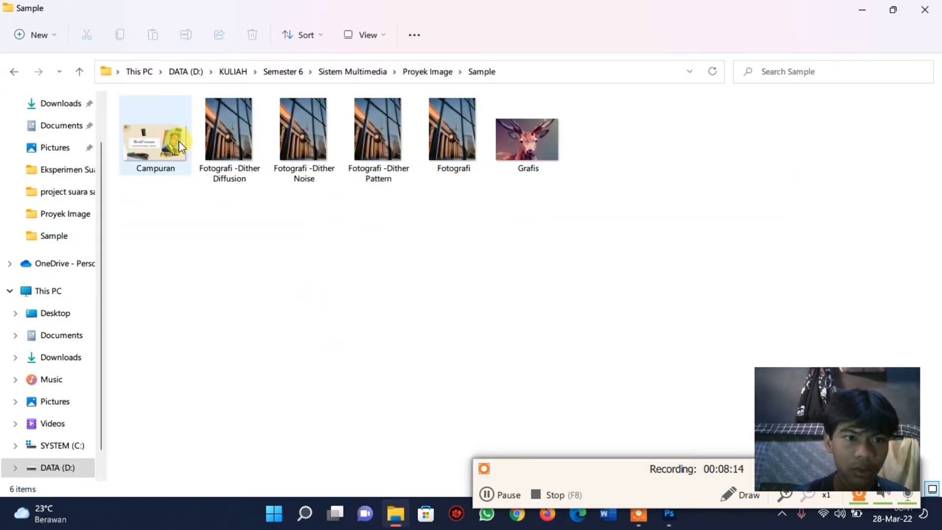
- Open the original Fotografi.jpg and snap it to the left half of the screen
{"action": "key", "text": "Right"}
{"action": "key", "text": "Right"}
{"action": "key", "text": "Right"}
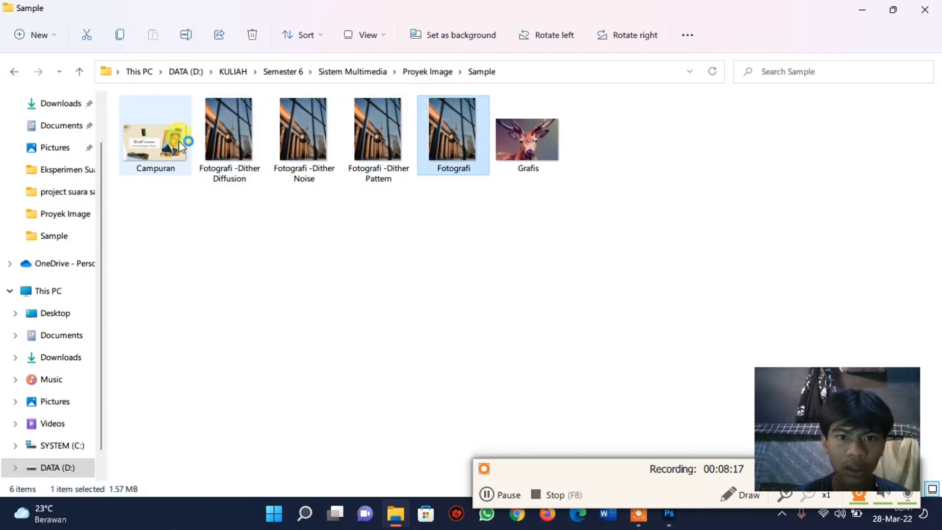
{"action": "key", "text": "Return"}
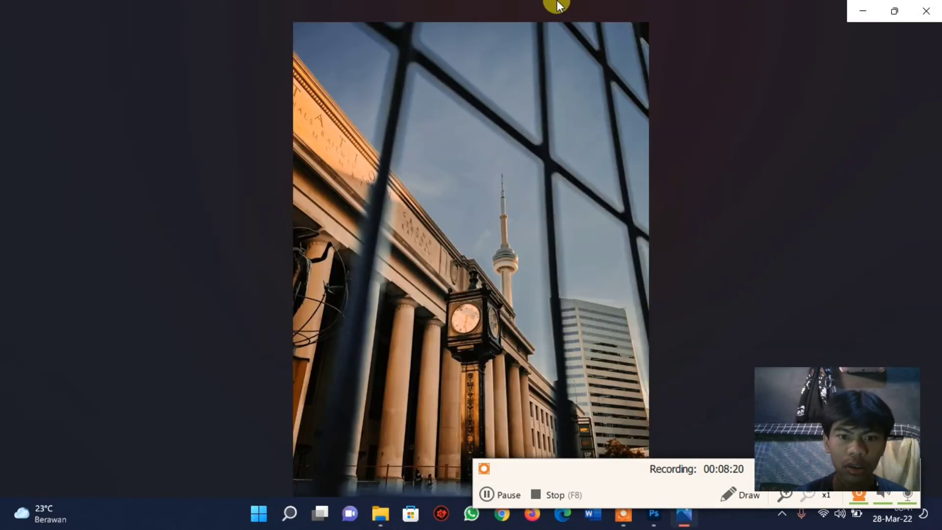
{"action": "key", "text": "super+Left"}
- Open Fotografi -Dither Diffusion.png and snap it beside the original Fotografi.jpg
{"action": "left_click", "coordinate": [653, 140]}
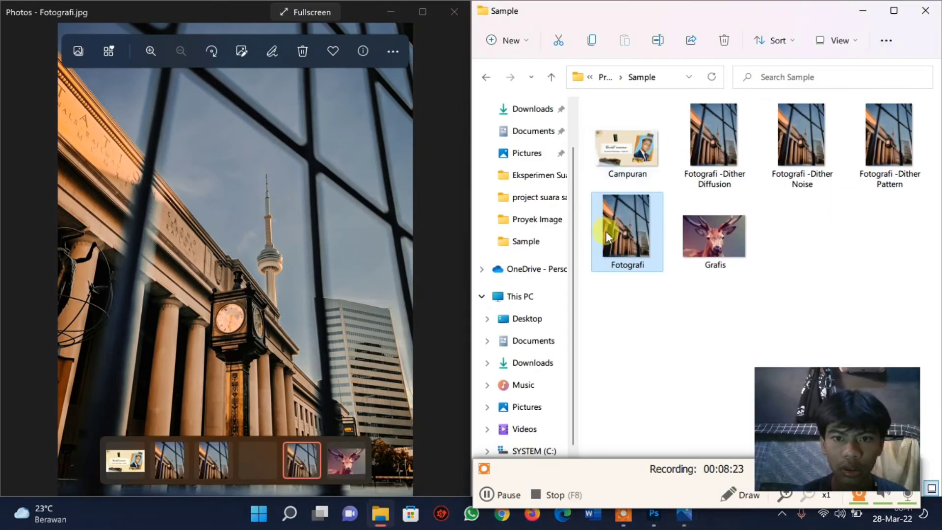
{"action": "double_click", "coordinate": [726, 143]}
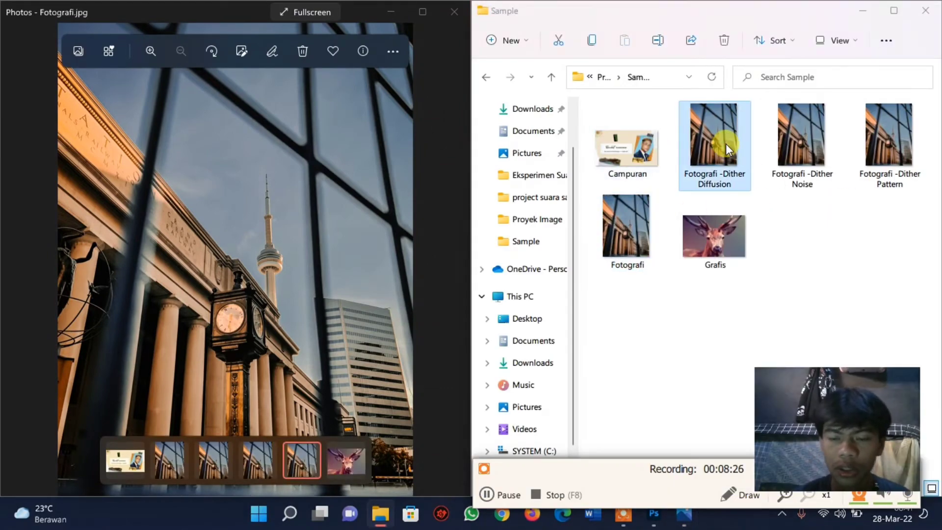
{"action": "key", "text": "super+Right"}
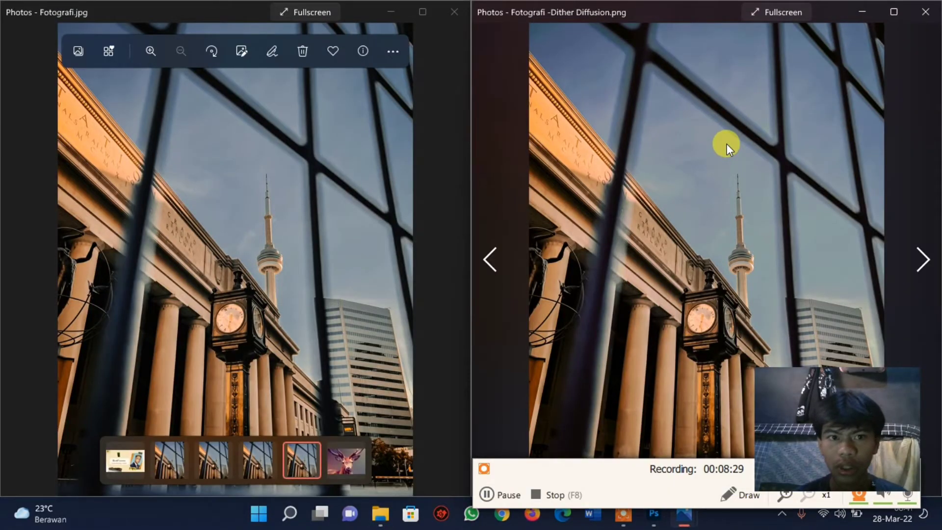
{"action": "left_click", "coordinate": [343, 255]}
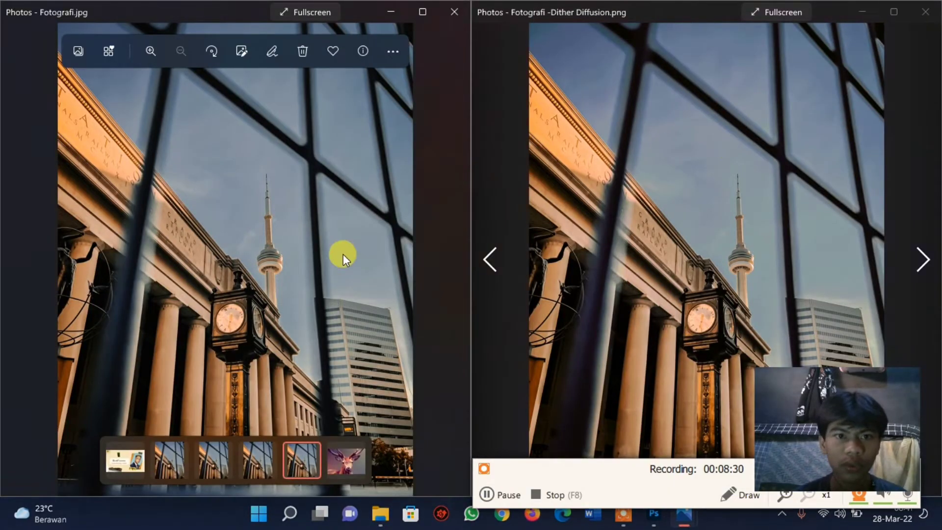
{"action": "left_click", "coordinate": [596, 199]}
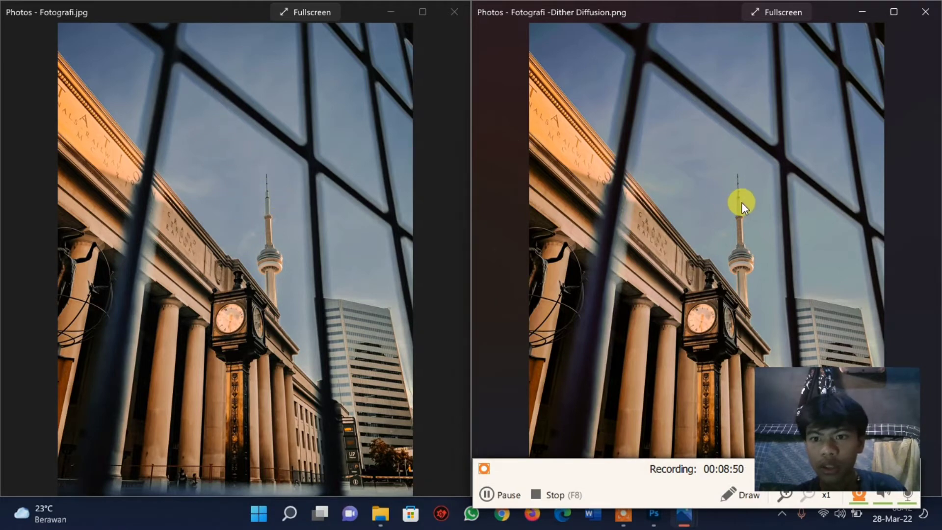
- Zoom the Dither Diffusion image in on the CN Tower and line it up with the original
{"action": "scroll", "coordinate": [742, 203], "scroll_direction": "up", "scroll_amount": 1}
{"action": "scroll", "coordinate": [742, 203], "scroll_direction": "up", "scroll_amount": 1}
{"action": "scroll", "coordinate": [743, 209], "scroll_direction": "up", "scroll_amount": 1}
{"action": "scroll", "coordinate": [744, 208], "scroll_direction": "up", "scroll_amount": 1}
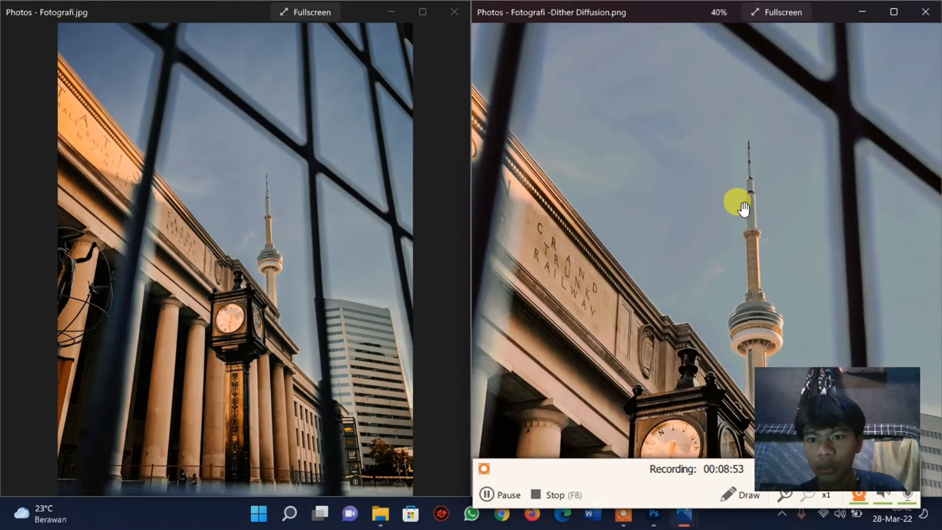
{"action": "scroll", "coordinate": [737, 201], "scroll_direction": "up", "scroll_amount": 1}
{"action": "mouse_move", "coordinate": [604, 101]}
{"action": "left_mouse_down"}
{"action": "mouse_move", "coordinate": [682, 202]}
{"action": "mouse_move", "coordinate": [543, 307]}
{"action": "left_mouse_up"}
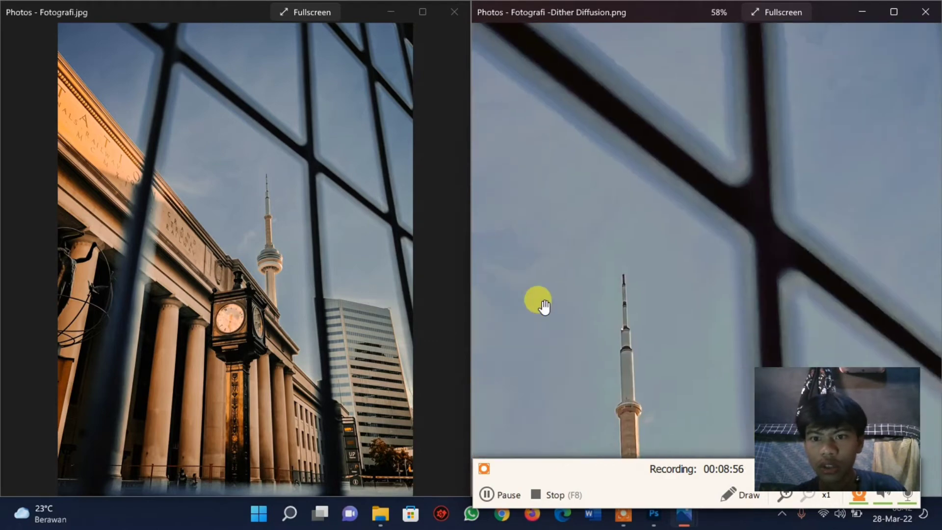
{"action": "left_click_drag", "start_coordinate": [652, 307], "coordinate": [539, 135]}
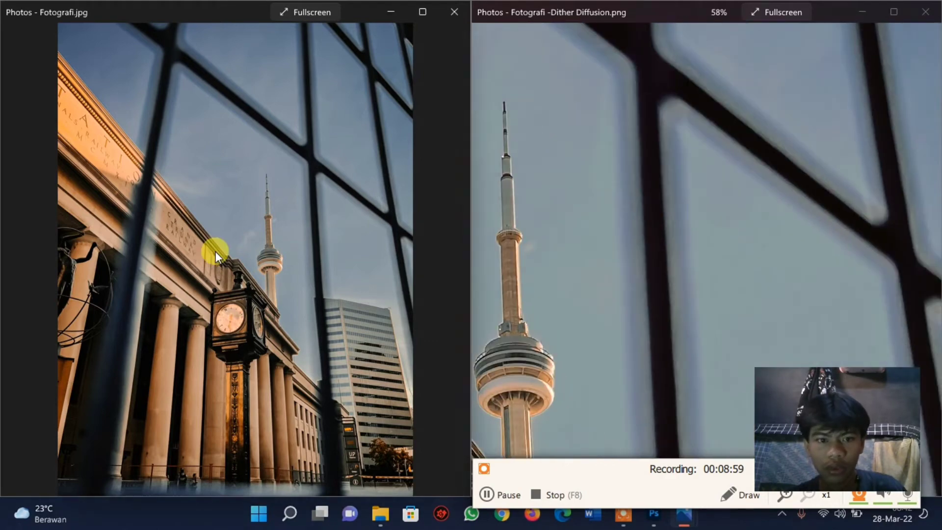
{"action": "scroll", "coordinate": [267, 184], "scroll_direction": "up", "scroll_amount": 2}
{"action": "scroll", "coordinate": [283, 248], "scroll_direction": "up", "scroll_amount": 2}
{"action": "scroll", "coordinate": [289, 251], "scroll_direction": "up", "scroll_amount": 2}
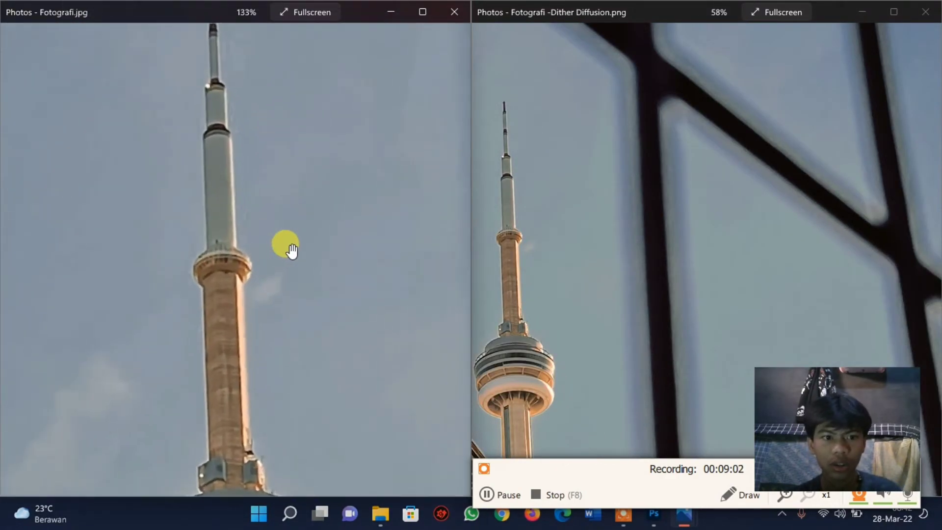
{"action": "scroll", "coordinate": [626, 274], "scroll_direction": "up", "scroll_amount": 3}
{"action": "mouse_move", "coordinate": [589, 258]}
{"action": "left_mouse_down"}
{"action": "mouse_move", "coordinate": [652, 267]}
{"action": "mouse_move", "coordinate": [669, 288]}
{"action": "left_mouse_up"}
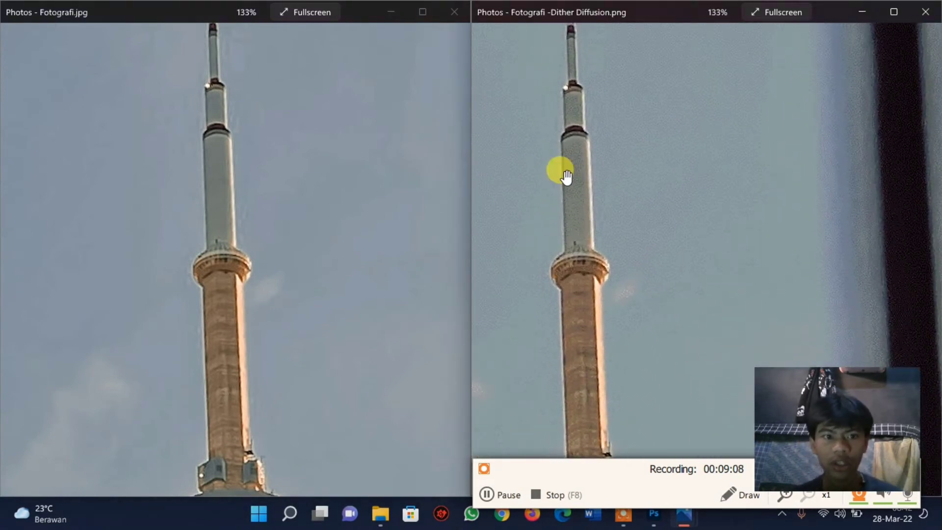
- Magnify both windows further along the tower and sky to compare the diffusion dithering
{"action": "scroll", "coordinate": [259, 221], "scroll_direction": "up", "scroll_amount": 2}
{"action": "scroll", "coordinate": [255, 218], "scroll_direction": "up", "scroll_amount": 1}
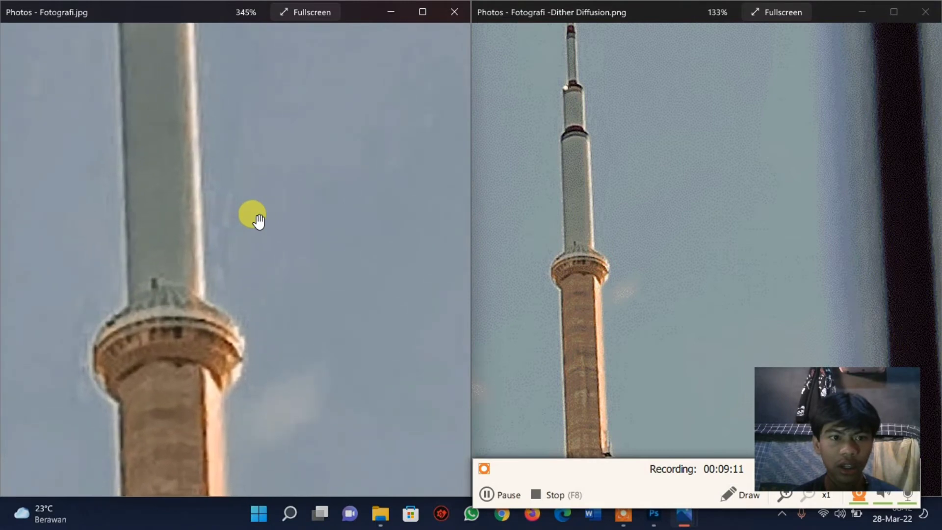
{"action": "left_click_drag", "start_coordinate": [253, 217], "coordinate": [312, 249]}
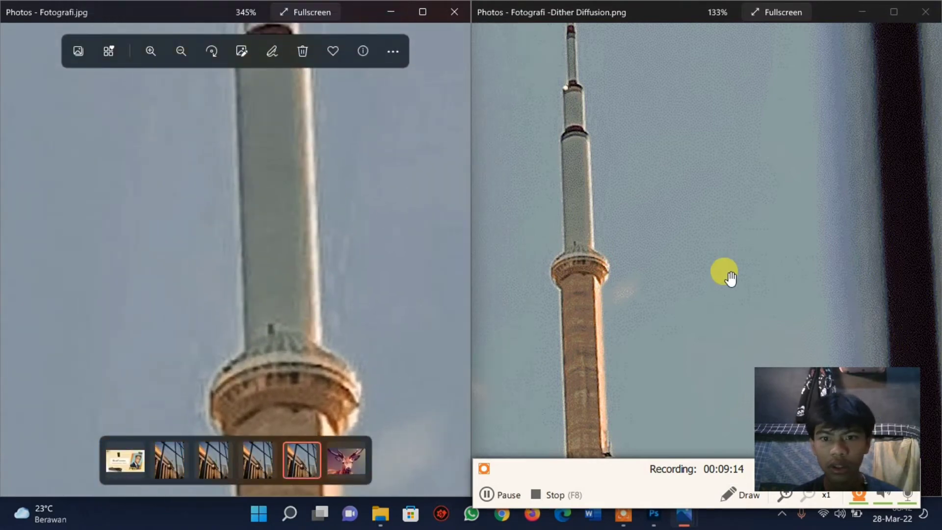
{"action": "scroll", "coordinate": [626, 217], "scroll_direction": "up", "scroll_amount": 3}
{"action": "mouse_move", "coordinate": [627, 216]}
{"action": "left_mouse_down"}
{"action": "mouse_move", "coordinate": [656, 252]}
{"action": "mouse_move", "coordinate": [604, 251]}
{"action": "left_mouse_up"}
{"action": "scroll", "coordinate": [660, 255], "scroll_direction": "up", "scroll_amount": 2}
{"action": "scroll", "coordinate": [660, 255], "scroll_direction": "up", "scroll_amount": 1}
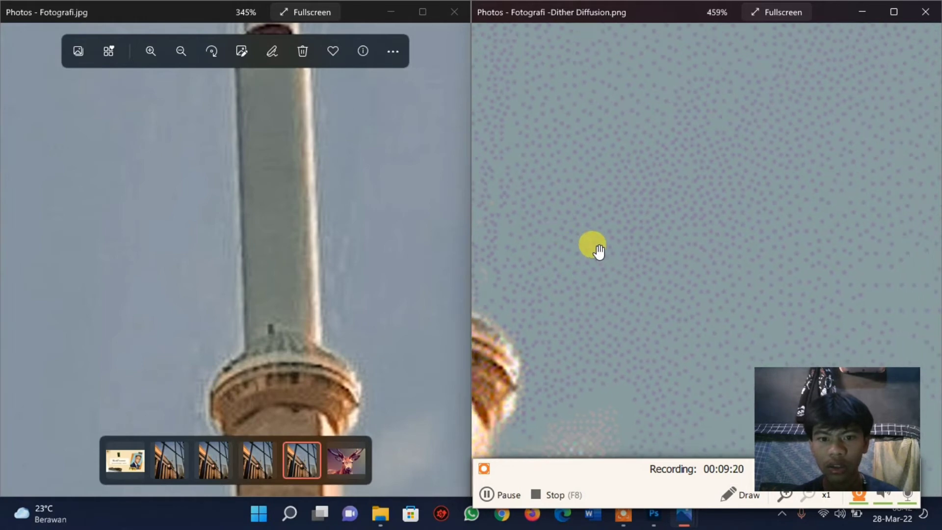
{"action": "left_click_drag", "start_coordinate": [595, 257], "coordinate": [679, 286]}
{"action": "scroll", "coordinate": [679, 286], "scroll_direction": "down", "scroll_amount": 1}
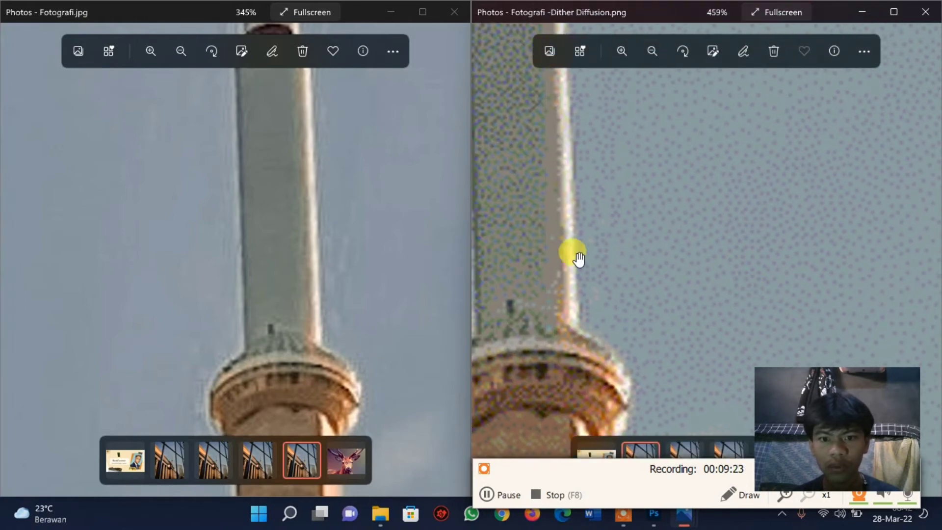
{"action": "scroll", "coordinate": [273, 241], "scroll_direction": "up", "scroll_amount": 2}
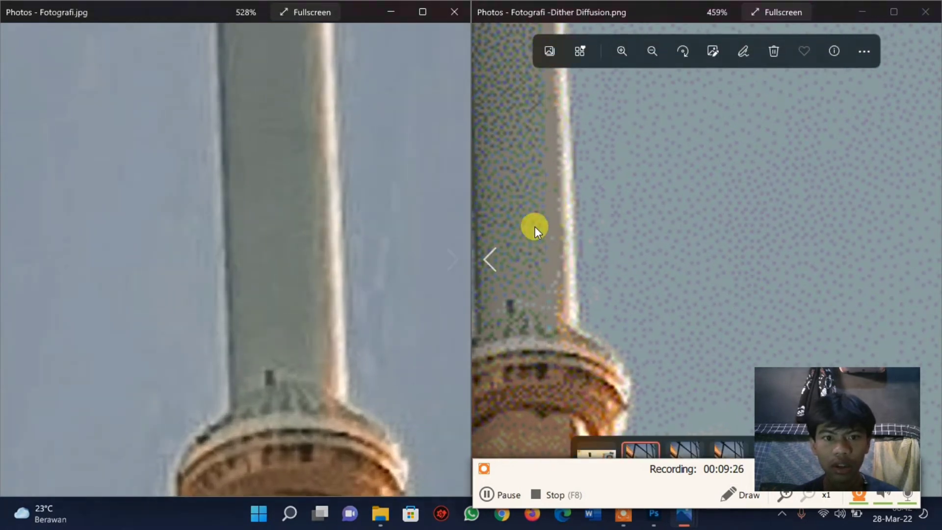
{"action": "scroll", "coordinate": [699, 246], "scroll_direction": "down", "scroll_amount": 1}
- View Dither Pattern.png at 528% on the sky, zoom out, then advance to Dither Noise.png
{"action": "key", "text": "Right"}
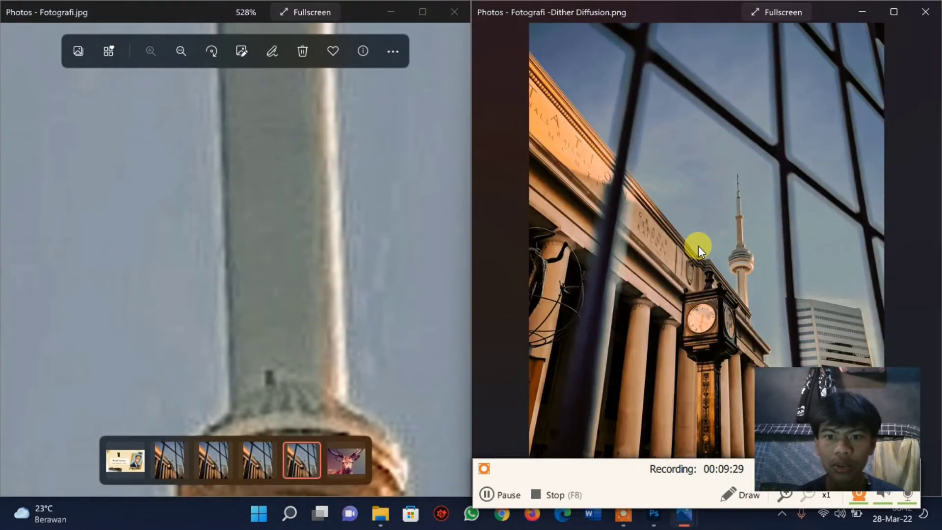
{"action": "scroll", "coordinate": [699, 245], "scroll_direction": "up", "scroll_amount": 1}
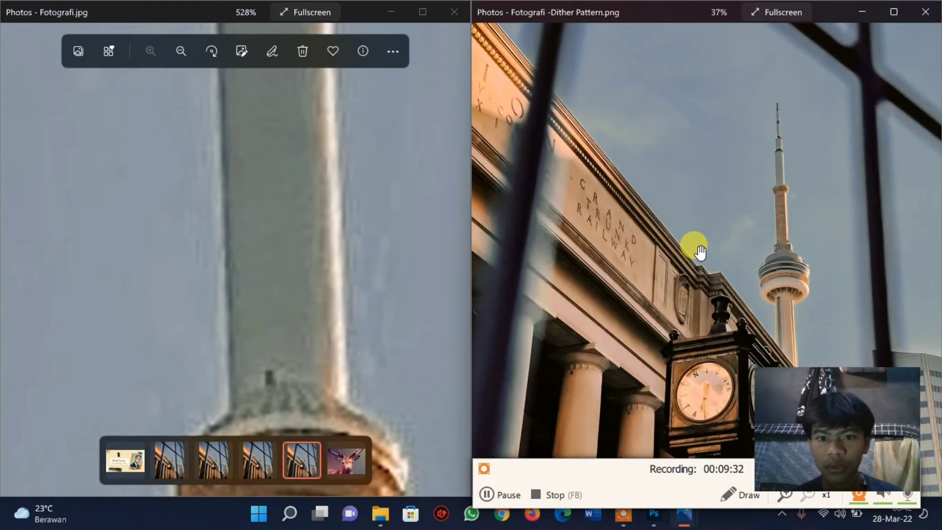
{"action": "scroll", "coordinate": [343, 158], "scroll_direction": "down", "scroll_amount": 1}
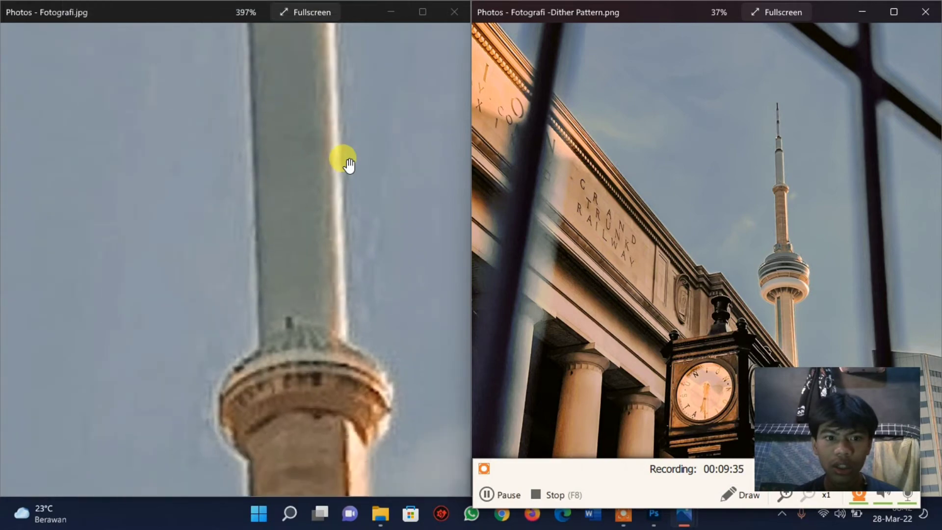
{"action": "scroll", "coordinate": [344, 158], "scroll_direction": "down", "scroll_amount": 1}
{"action": "scroll", "coordinate": [351, 162], "scroll_direction": "up", "scroll_amount": 2}
{"action": "scroll", "coordinate": [594, 265], "scroll_direction": "up", "scroll_amount": 1}
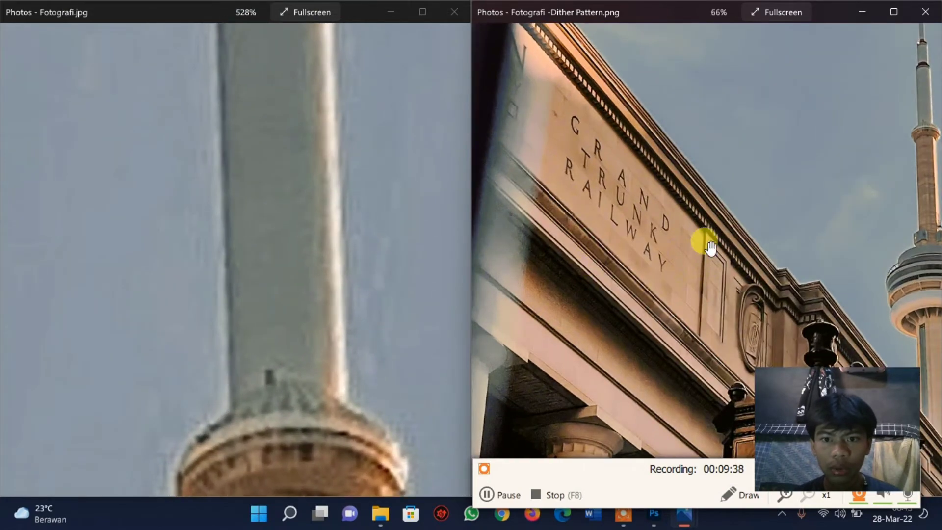
{"action": "scroll", "coordinate": [573, 326], "scroll_direction": "up", "scroll_amount": 1}
{"action": "scroll", "coordinate": [554, 185], "scroll_direction": "up", "scroll_amount": 2}
{"action": "scroll", "coordinate": [560, 189], "scroll_direction": "up", "scroll_amount": 2}
{"action": "scroll", "coordinate": [558, 188], "scroll_direction": "up", "scroll_amount": 1}
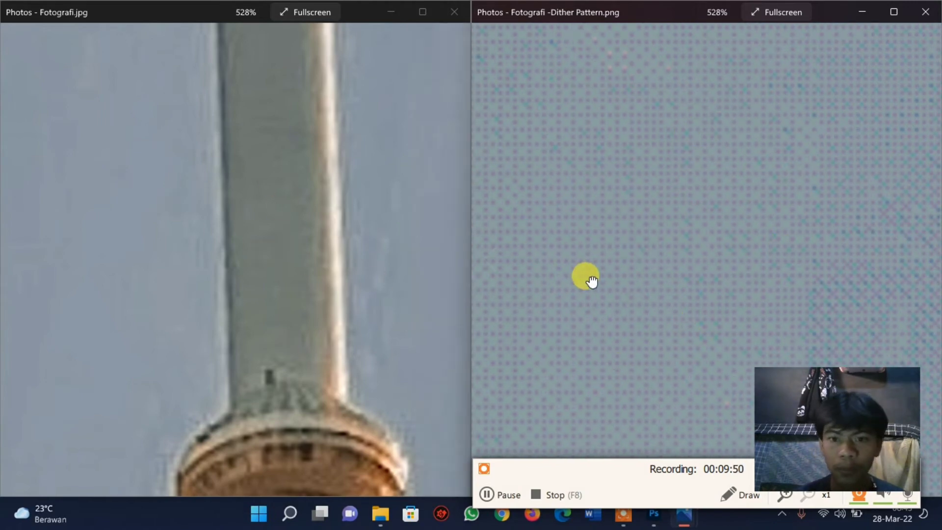
{"action": "scroll", "coordinate": [589, 276], "scroll_direction": "down", "scroll_amount": 5}
{"action": "key", "text": "Right"}
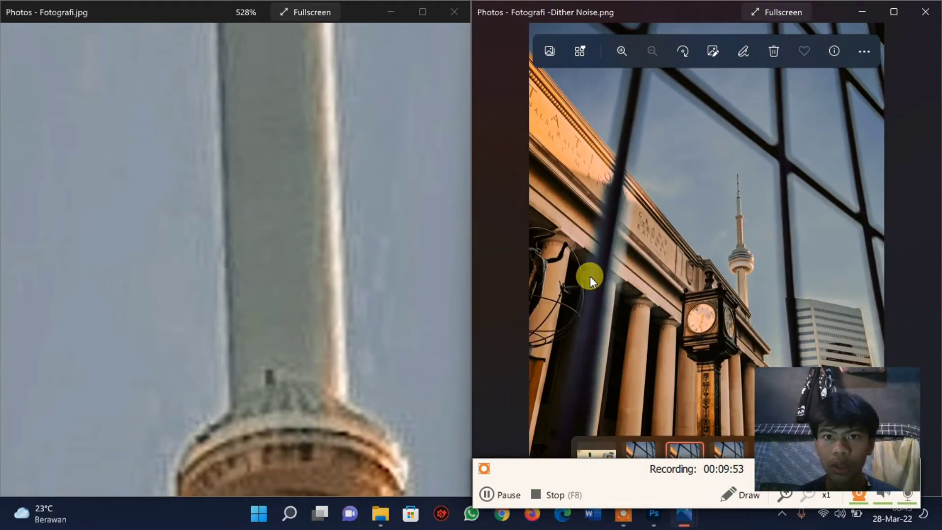
- Zoom into Fotografi -Dither Noise.png and pan across the sky to the roof edge
{"action": "scroll", "coordinate": [729, 230], "scroll_direction": "up", "scroll_amount": 3}
{"action": "scroll", "coordinate": [638, 190], "scroll_direction": "up", "scroll_amount": 2}
{"action": "scroll", "coordinate": [638, 190], "scroll_direction": "up", "scroll_amount": 2}
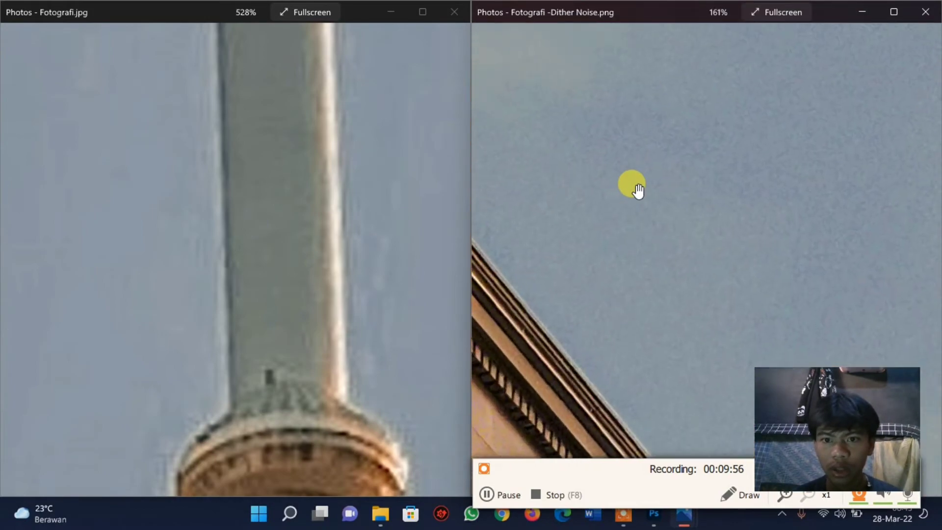
{"action": "scroll", "coordinate": [638, 190], "scroll_direction": "up", "scroll_amount": 3}
{"action": "scroll", "coordinate": [638, 191], "scroll_direction": "up", "scroll_amount": 3}
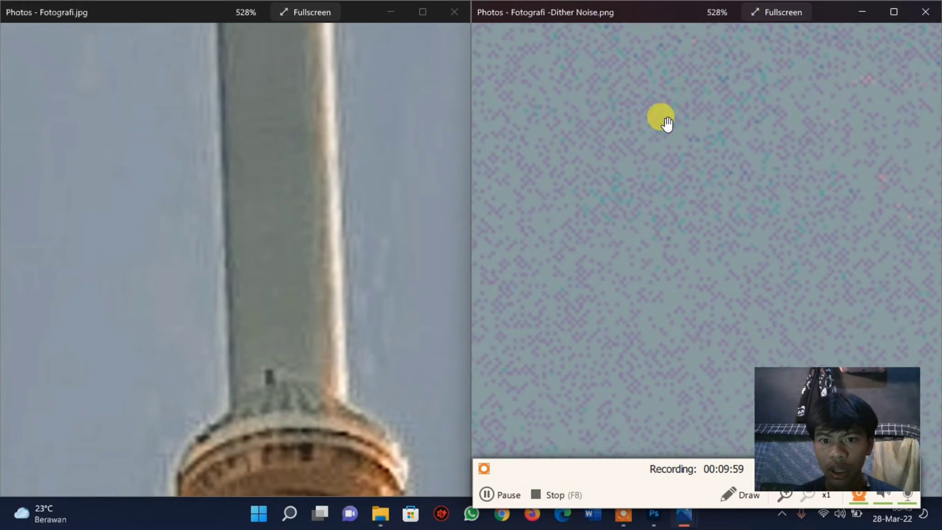
{"action": "left_click_drag", "start_coordinate": [670, 264], "coordinate": [669, 173]}
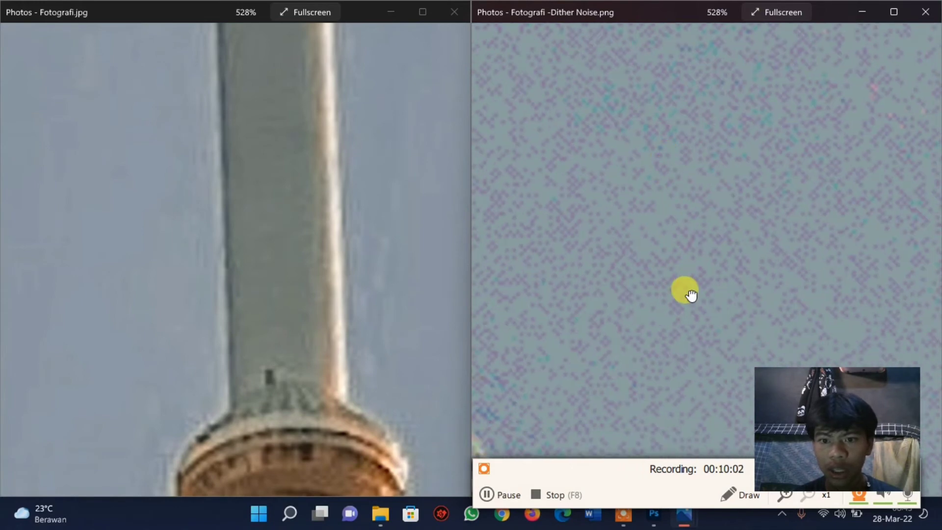
{"action": "left_click_drag", "start_coordinate": [687, 290], "coordinate": [614, 133]}
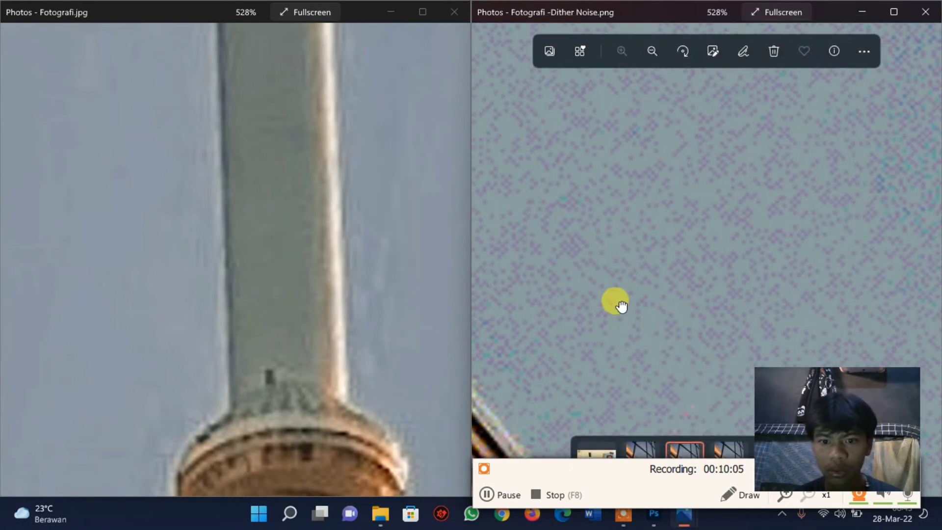
- Zoom back out so the noise-dithered image and original are each fitted whole side by side
{"action": "scroll", "coordinate": [712, 231], "scroll_direction": "down", "scroll_amount": 5}
{"action": "scroll", "coordinate": [762, 191], "scroll_direction": "down", "scroll_amount": 5}
{"action": "scroll", "coordinate": [705, 176], "scroll_direction": "up", "scroll_amount": 1}
{"action": "scroll", "coordinate": [705, 177], "scroll_direction": "up", "scroll_amount": 1}
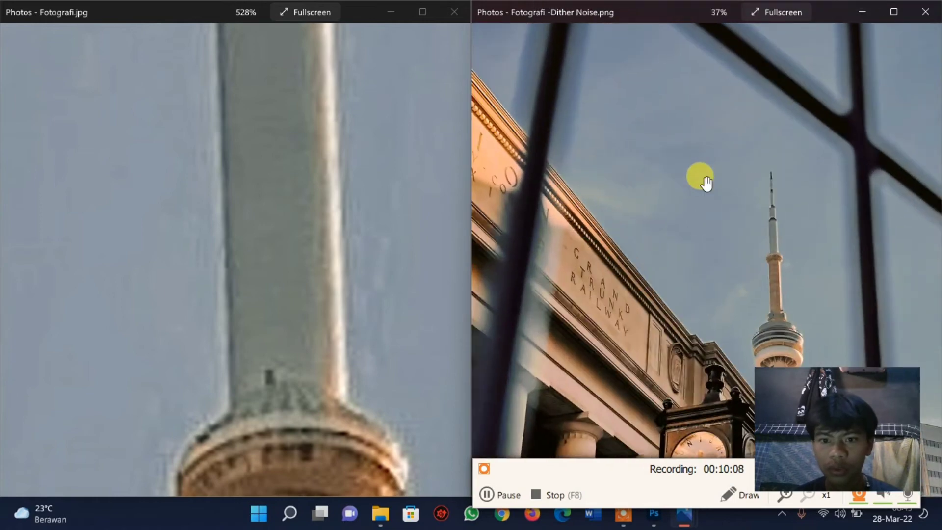
{"action": "scroll", "coordinate": [704, 177], "scroll_direction": "down", "scroll_amount": 1}
{"action": "scroll", "coordinate": [705, 177], "scroll_direction": "down", "scroll_amount": 1}
{"action": "scroll", "coordinate": [404, 245], "scroll_direction": "down", "scroll_amount": 5}
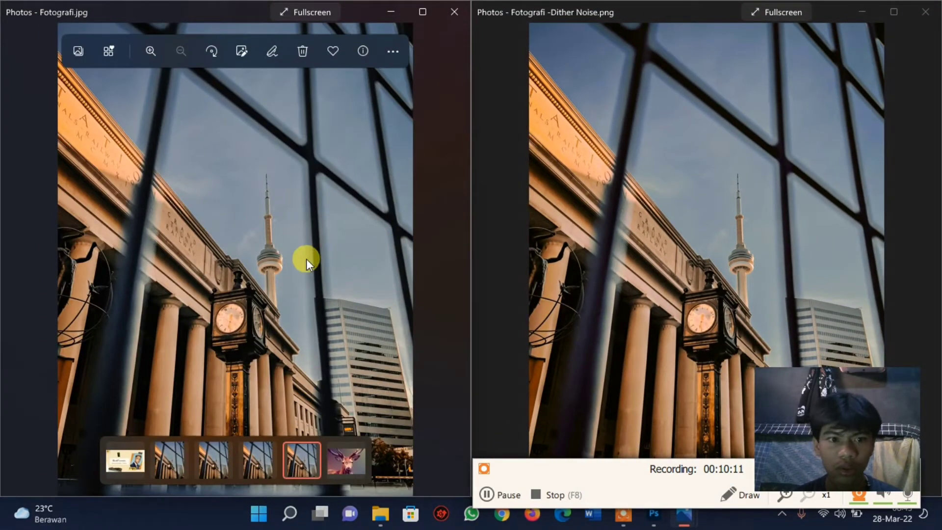
{"action": "left_click", "coordinate": [671, 289]}
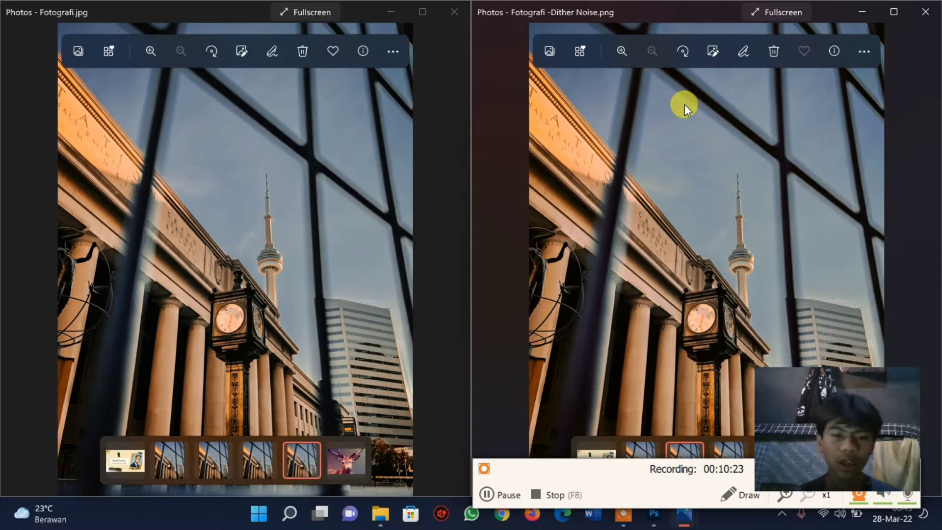
{"action": "scroll", "coordinate": [687, 132], "scroll_direction": "up", "scroll_amount": 2}
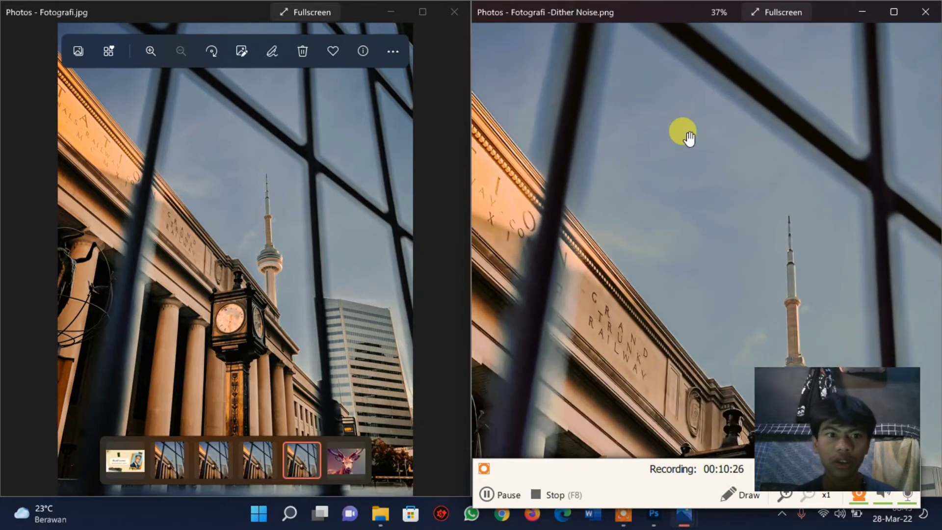
{"action": "scroll", "coordinate": [687, 132], "scroll_direction": "down", "scroll_amount": 2}
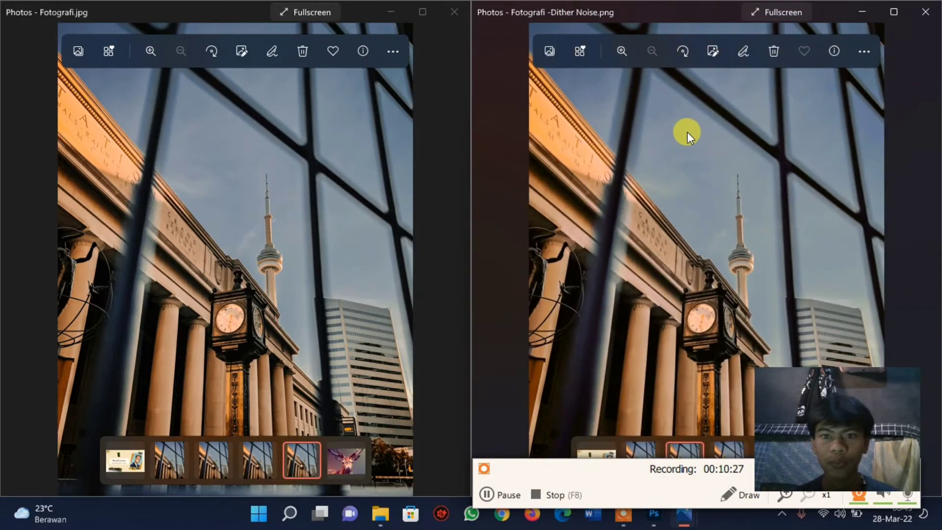
- Open Grafis.jpg in Photoshop and close Fotografi.jpg without saving
{"action": "left_click", "coordinate": [655, 521]}
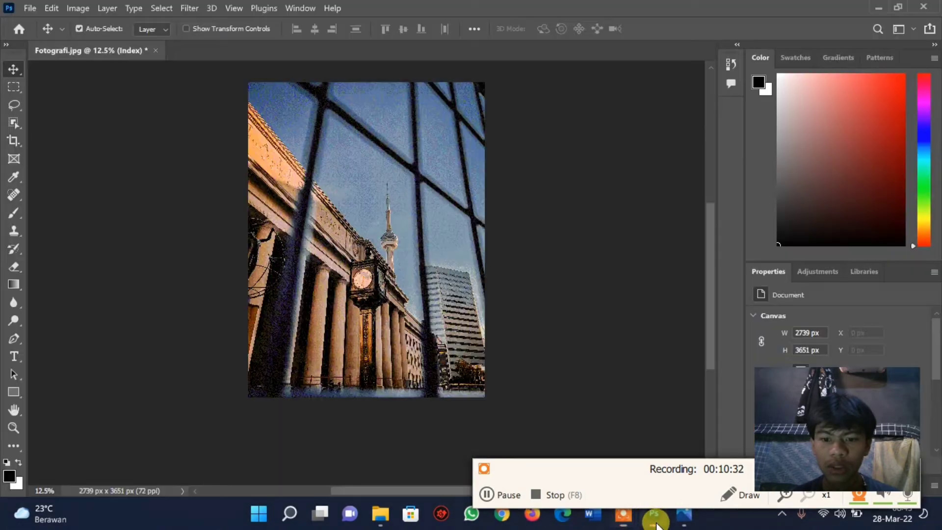
{"action": "key", "text": "ctrl+o"}
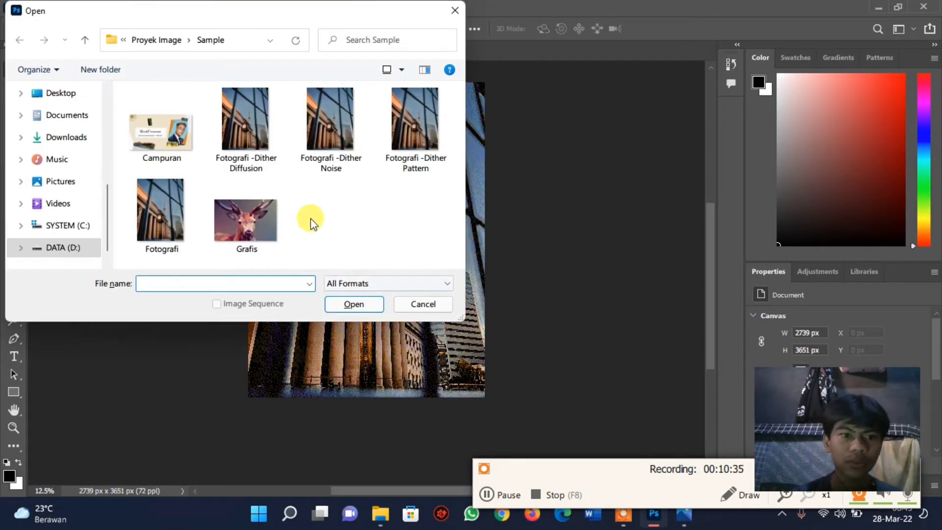
{"action": "left_click", "coordinate": [250, 210]}
{"action": "double_click", "coordinate": [250, 209]}
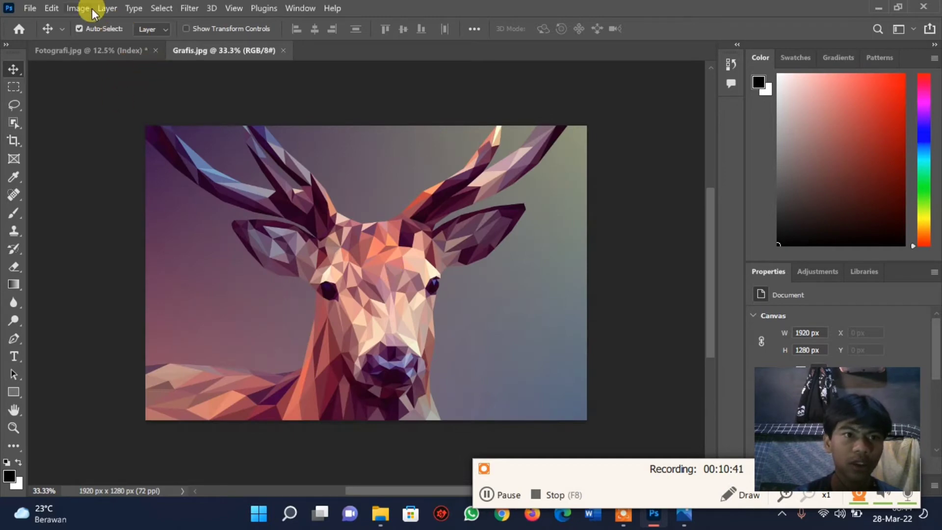
{"action": "left_click", "coordinate": [156, 50]}
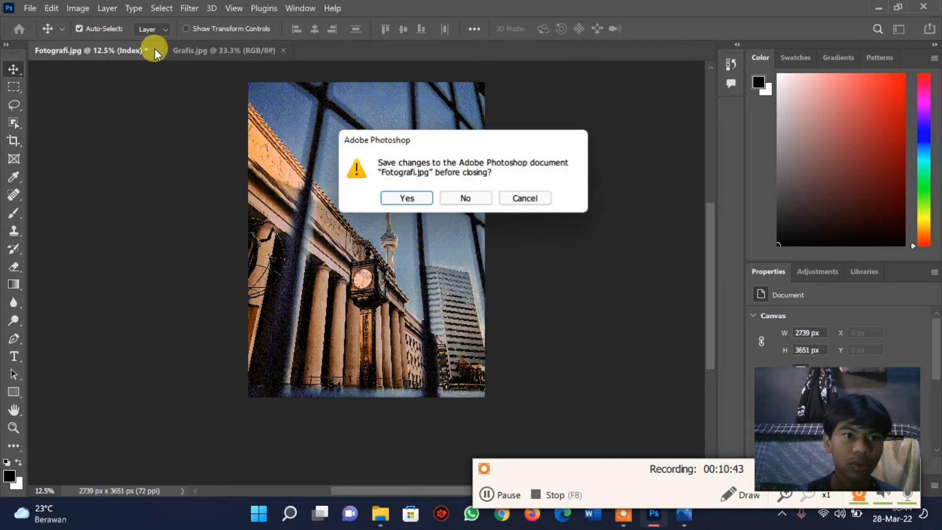
{"action": "left_click", "coordinate": [466, 198]}
- Convert Grafis to Indexed Color with Diffusion dithering
{"action": "left_click", "coordinate": [77, 8]}
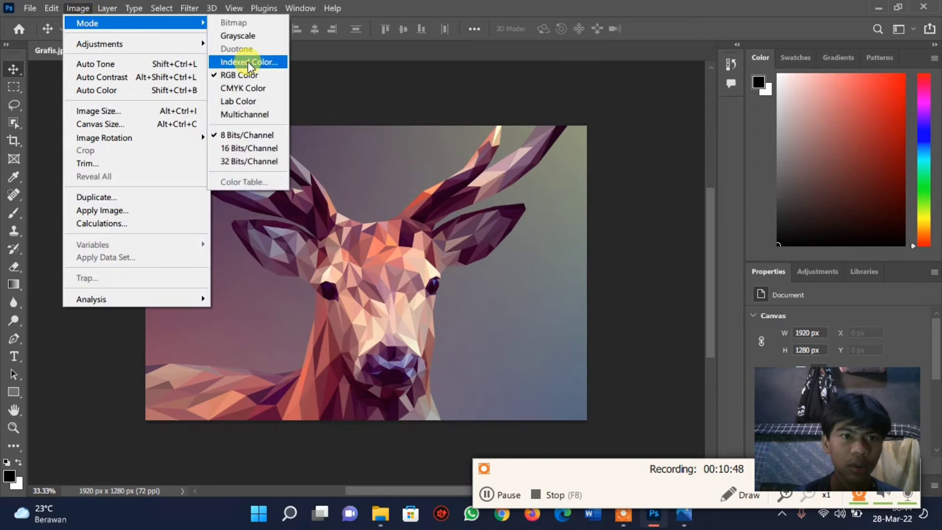
{"action": "left_click", "coordinate": [248, 61]}
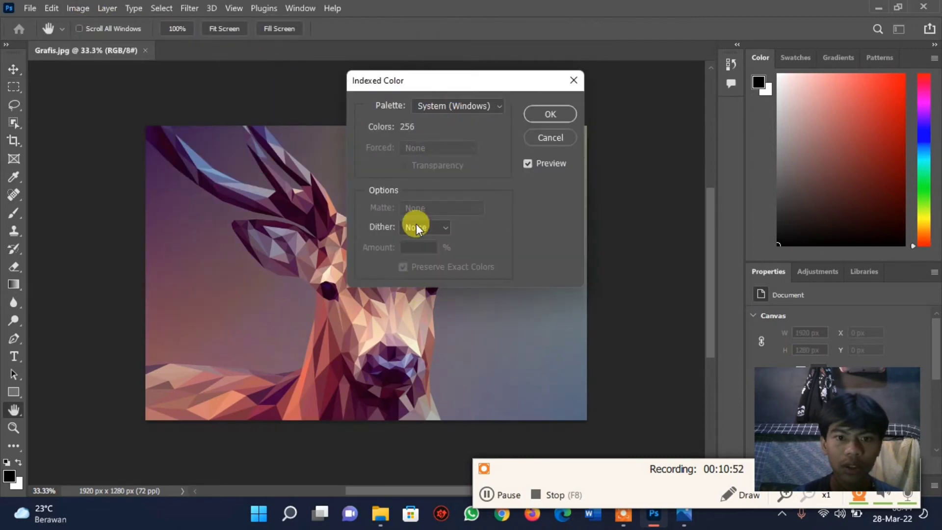
{"action": "left_click", "coordinate": [416, 226]}
{"action": "left_click", "coordinate": [420, 261]}
{"action": "left_click", "coordinate": [551, 113]}
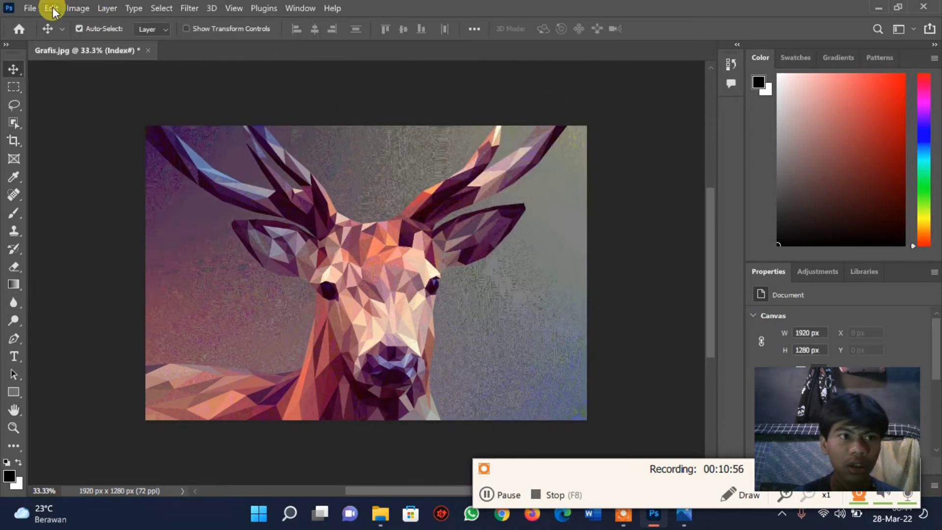
- Quick Export Grafis as the PNG 'Grafis - Dither Diffusion'
{"action": "left_click", "coordinate": [52, 8]}
{"action": "mouse_move", "coordinate": [46, 222]}
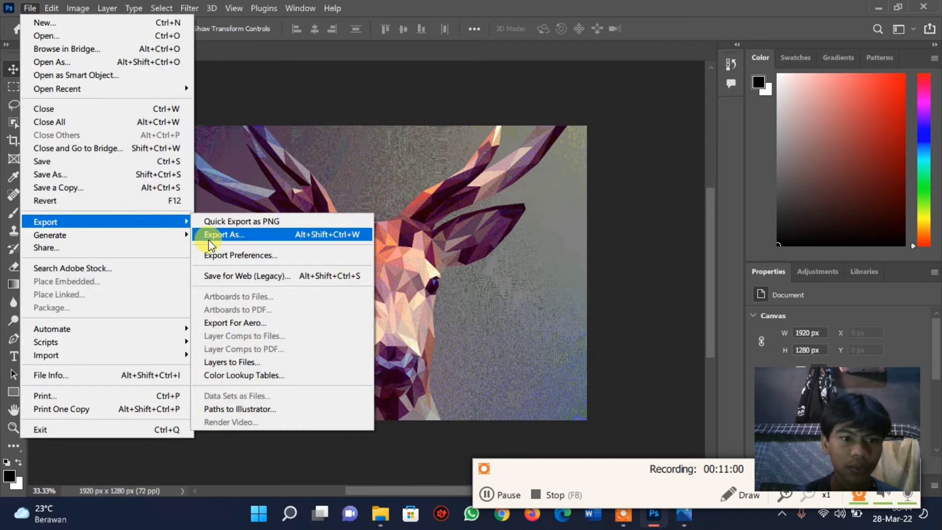
{"action": "left_click", "coordinate": [260, 224]}
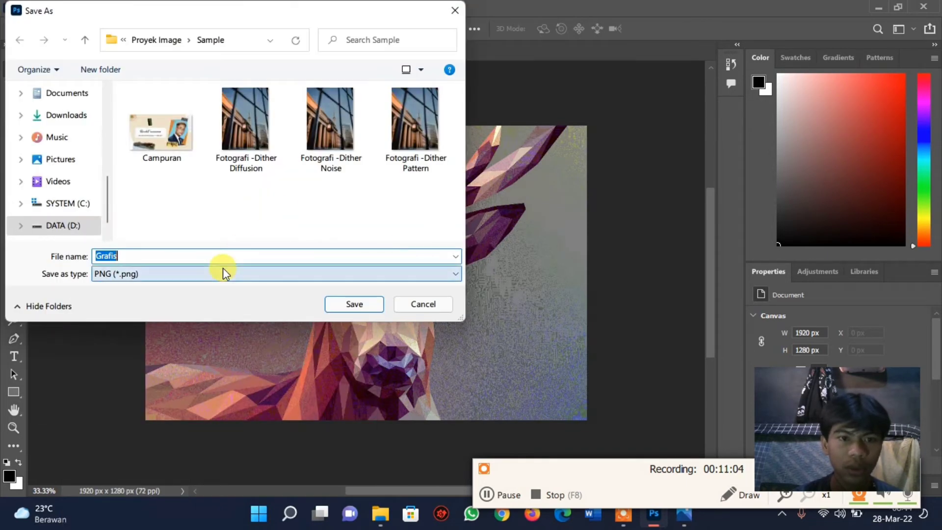
{"action": "left_click", "coordinate": [155, 255]}
{"action": "type", "text": "- Dither Diffusi"}
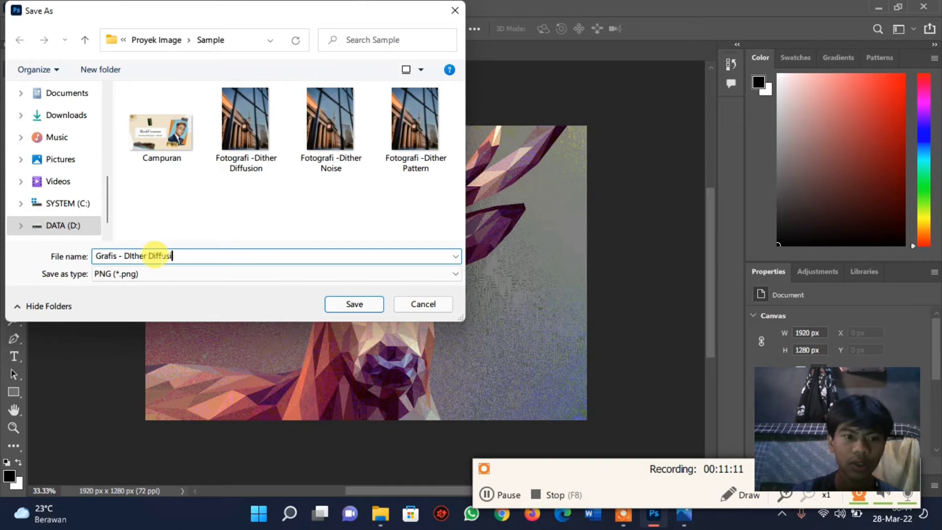
{"action": "key", "text": "Return"}
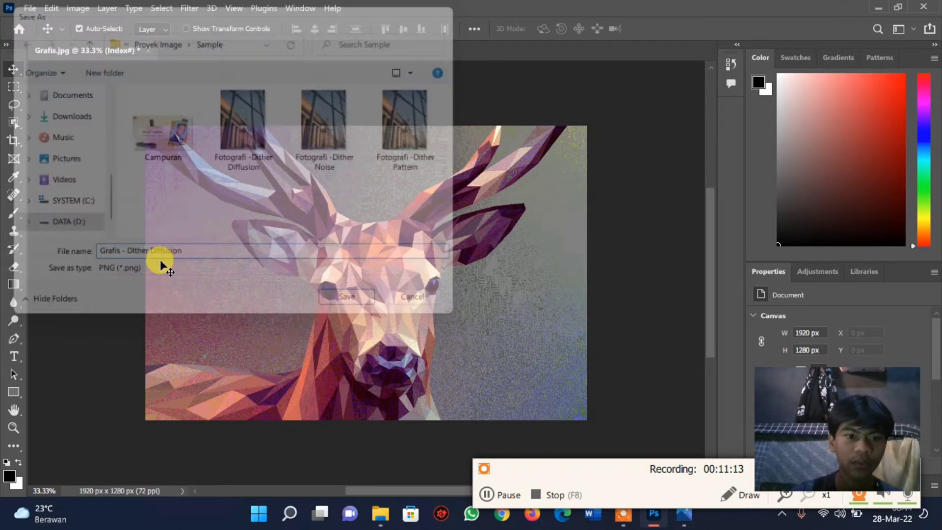
- Convert Grafis to Indexed Color with Pattern dithering
{"action": "left_click", "coordinate": [73, 7]}
{"action": "mouse_move", "coordinate": [87, 22]}
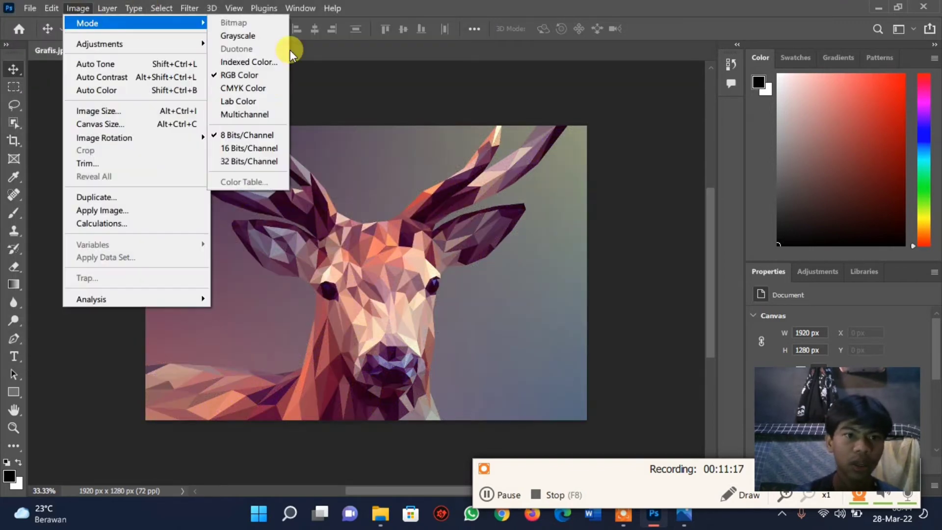
{"action": "left_click", "coordinate": [256, 63]}
{"action": "left_click", "coordinate": [425, 227]}
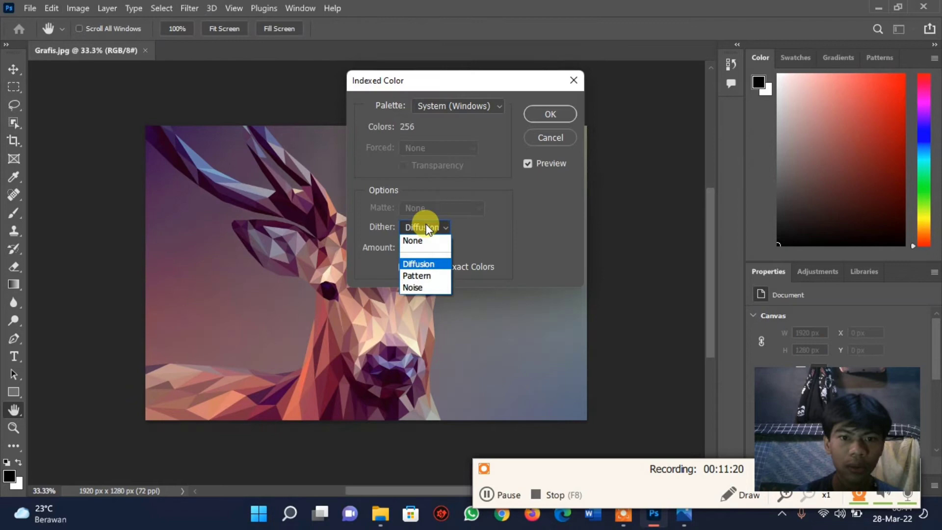
{"action": "left_click", "coordinate": [423, 277]}
{"action": "left_click", "coordinate": [548, 111]}
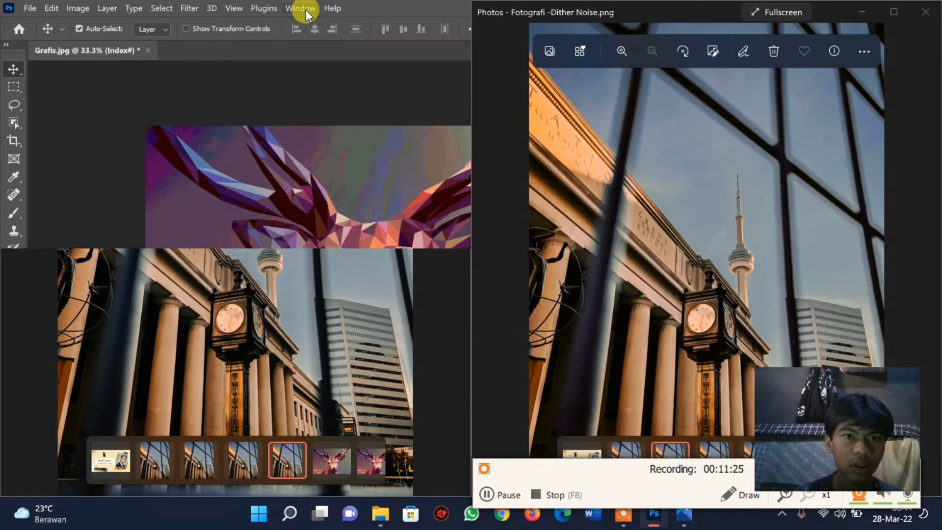
- Quick Export it as the PNG 'Grafis - Dither Pattern'
{"action": "left_click", "coordinate": [39, 14]}
{"action": "mouse_move", "coordinate": [55, 228]}
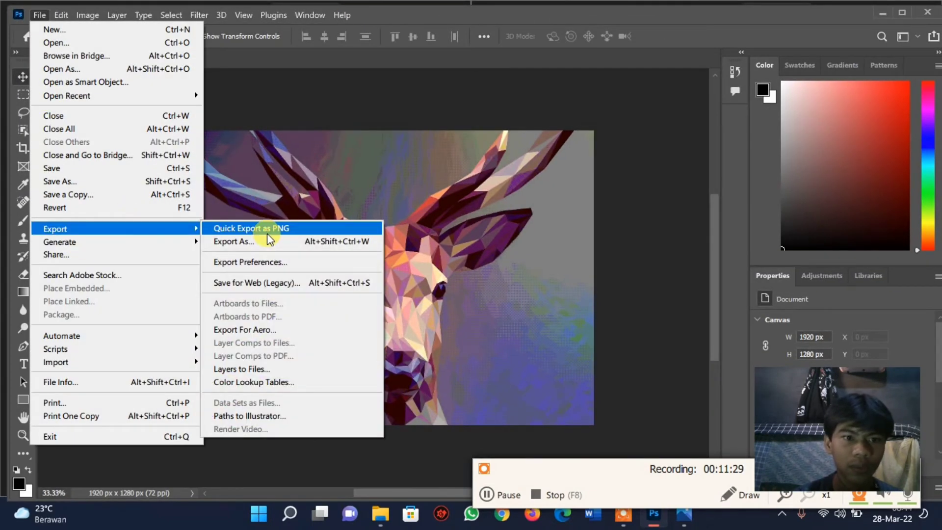
{"action": "left_click", "coordinate": [269, 231]}
{"action": "left_click", "coordinate": [165, 211]}
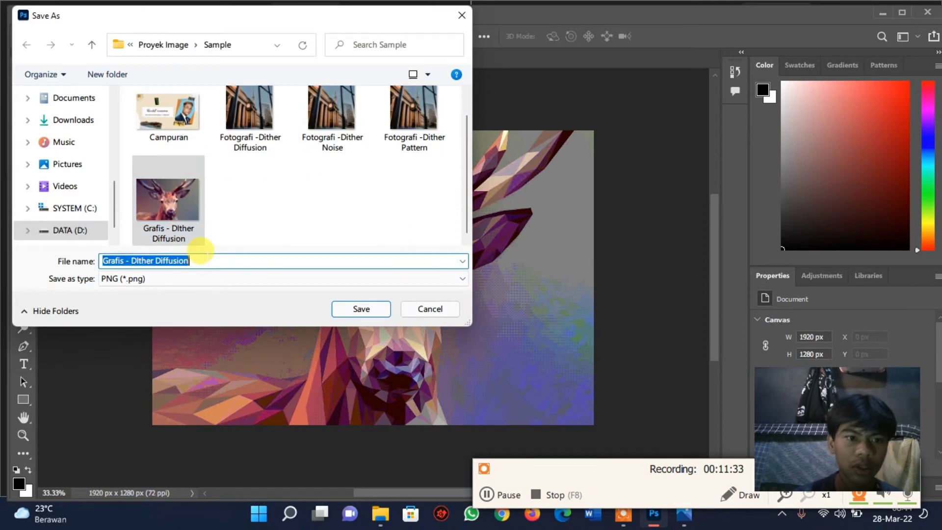
{"action": "left_click_drag", "start_coordinate": [189, 261], "coordinate": [166, 260]}
{"action": "type", "text": "Pattern"}
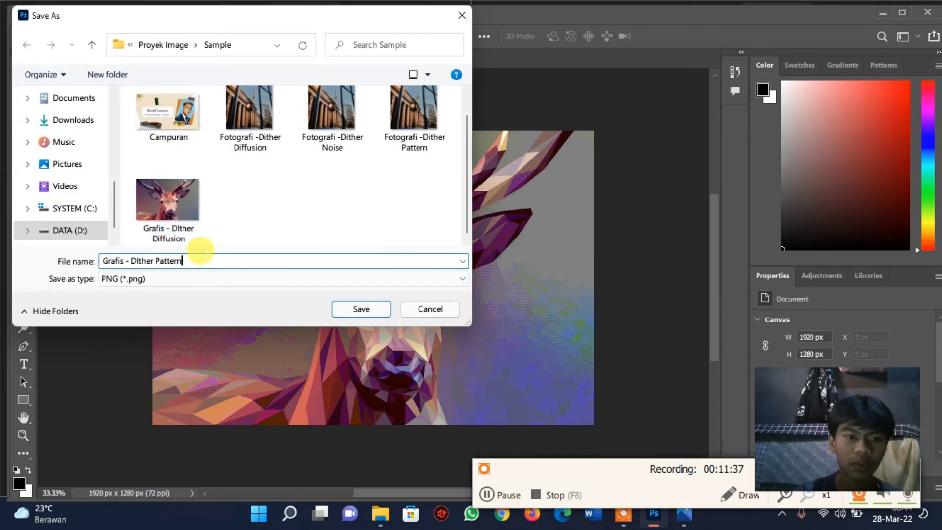
{"action": "key", "text": "Return"}
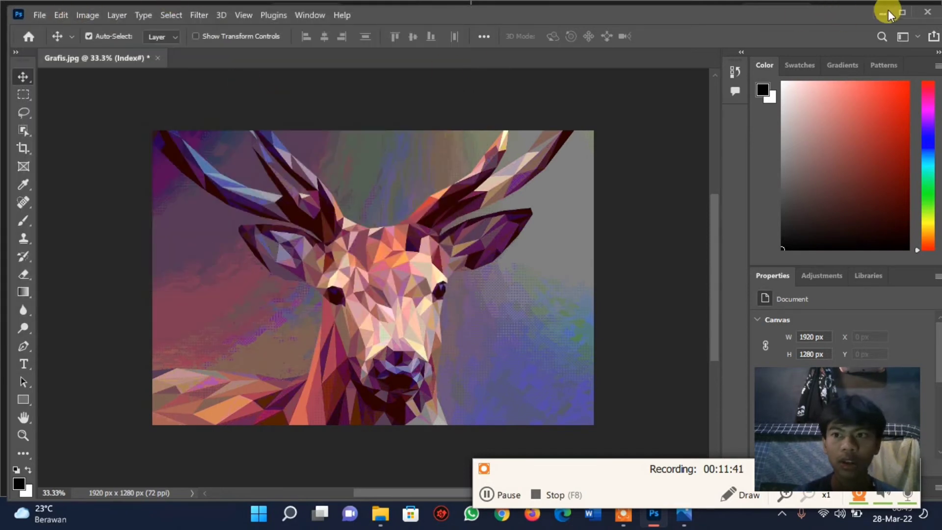
- Undo the conversion and re-index Grafis with Noise dithering
{"action": "left_click", "coordinate": [902, 12]}
{"action": "key", "text": "ctrl+z"}
{"action": "left_click", "coordinate": [81, 8]}
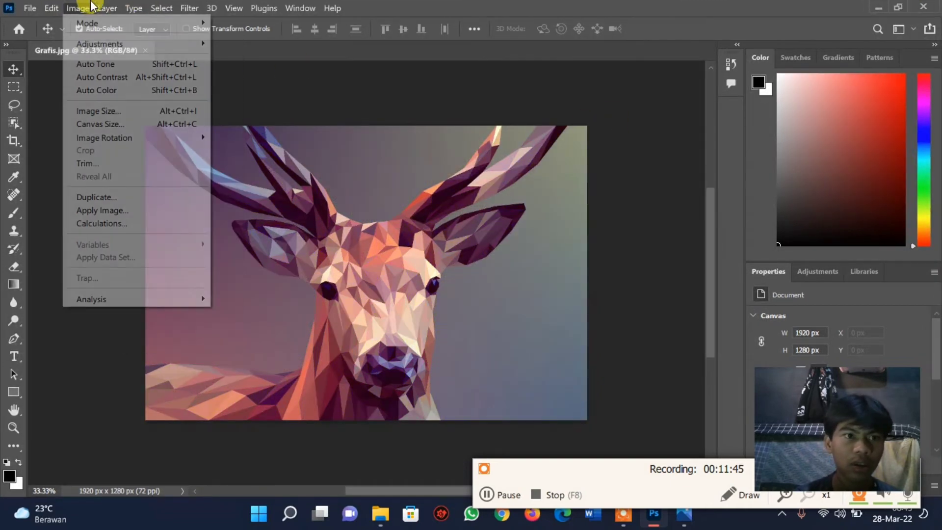
{"action": "mouse_move", "coordinate": [87, 23]}
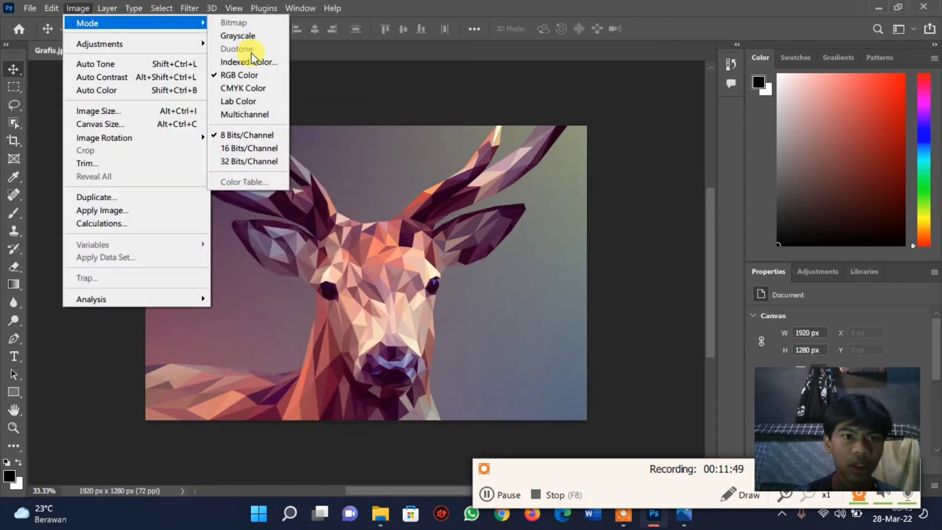
{"action": "left_click", "coordinate": [256, 61]}
{"action": "left_click", "coordinate": [426, 227]}
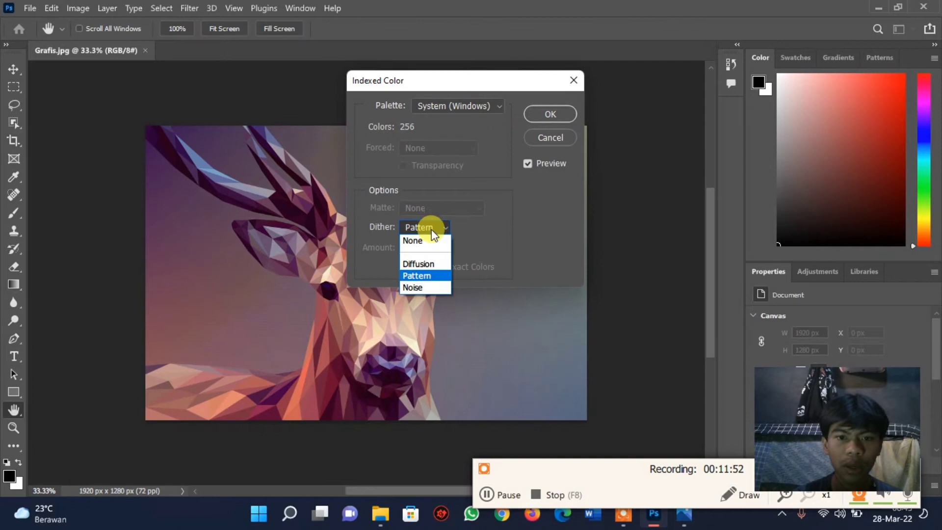
{"action": "left_click", "coordinate": [420, 285]}
{"action": "left_click", "coordinate": [549, 113]}
- Quick Export it as the PNG 'Grafis - Dither Noise'
{"action": "left_click", "coordinate": [28, 8]}
{"action": "mouse_move", "coordinate": [45, 222]}
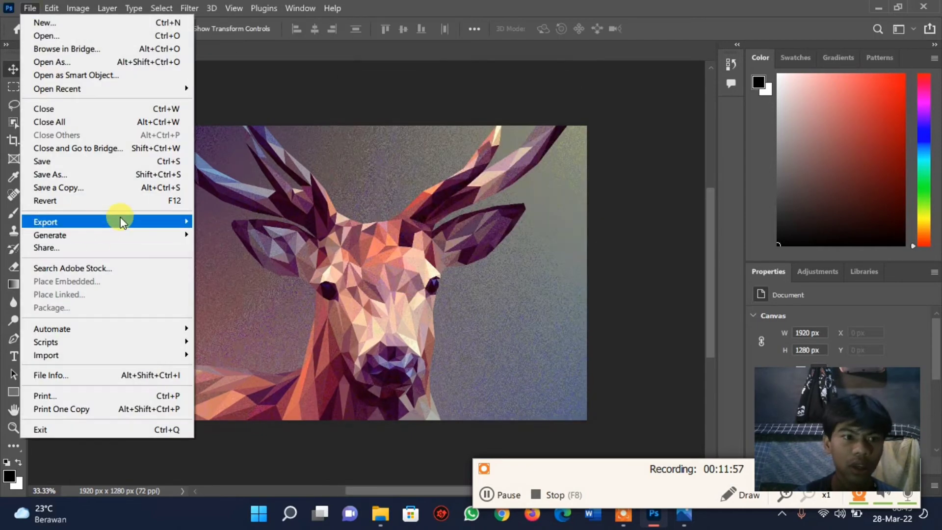
{"action": "left_click", "coordinate": [237, 219]}
{"action": "left_click", "coordinate": [239, 223]}
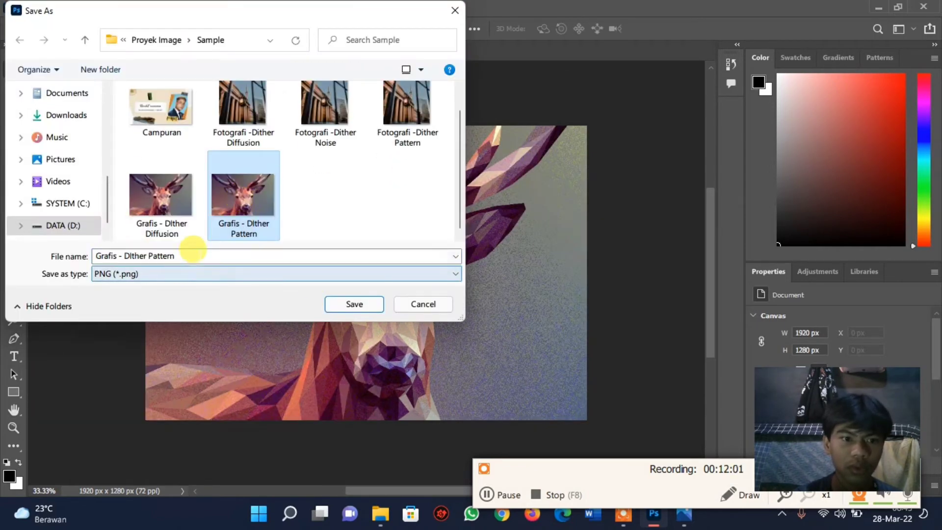
{"action": "left_click", "coordinate": [193, 252]}
{"action": "type", "text": "Noise"}
{"action": "key", "text": "Return"}
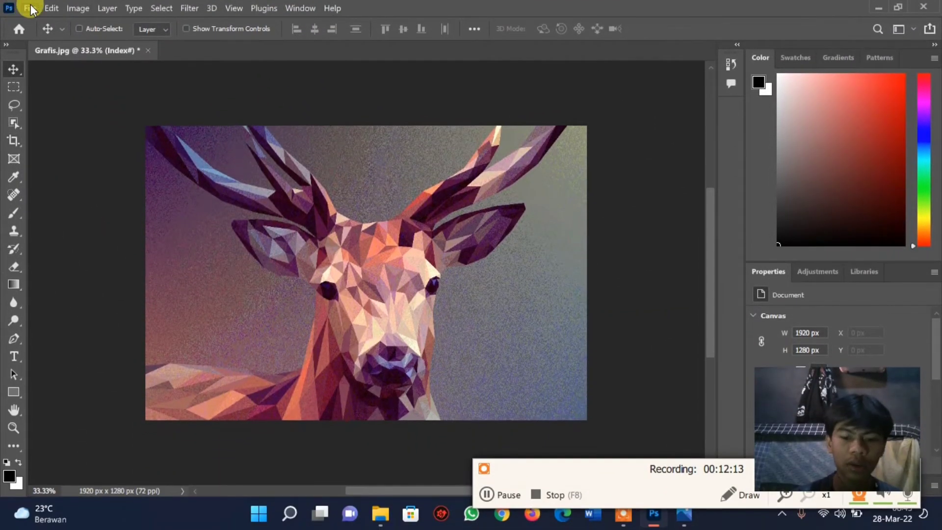
- Open the collage Campuran.png in Photoshop
{"action": "left_click", "coordinate": [30, 8]}
{"action": "left_click", "coordinate": [39, 30]}
{"action": "left_click", "coordinate": [160, 144]}
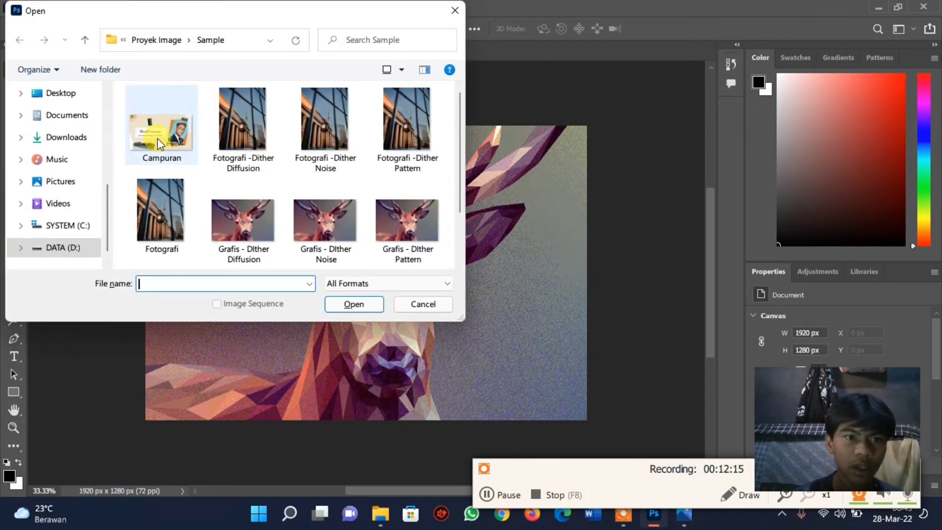
{"action": "double_click", "coordinate": [160, 144]}
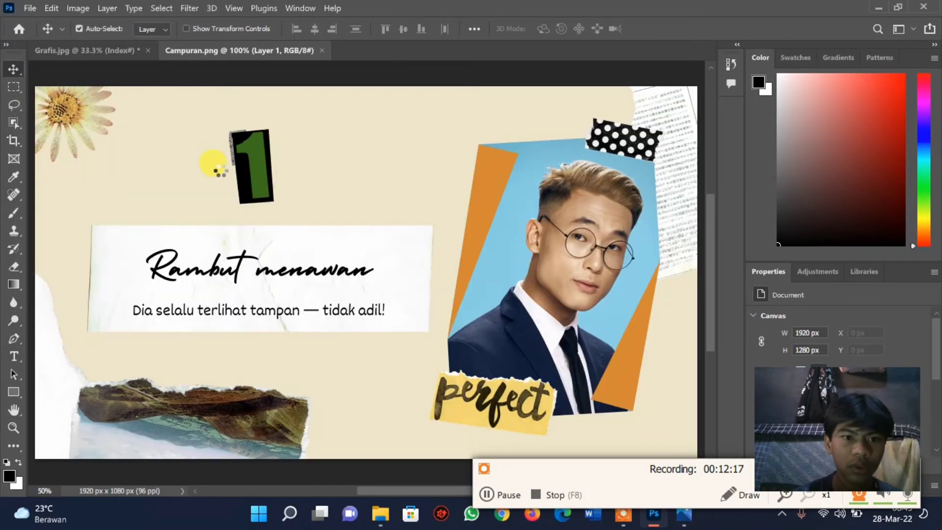
{"action": "left_click", "coordinate": [258, 206]}
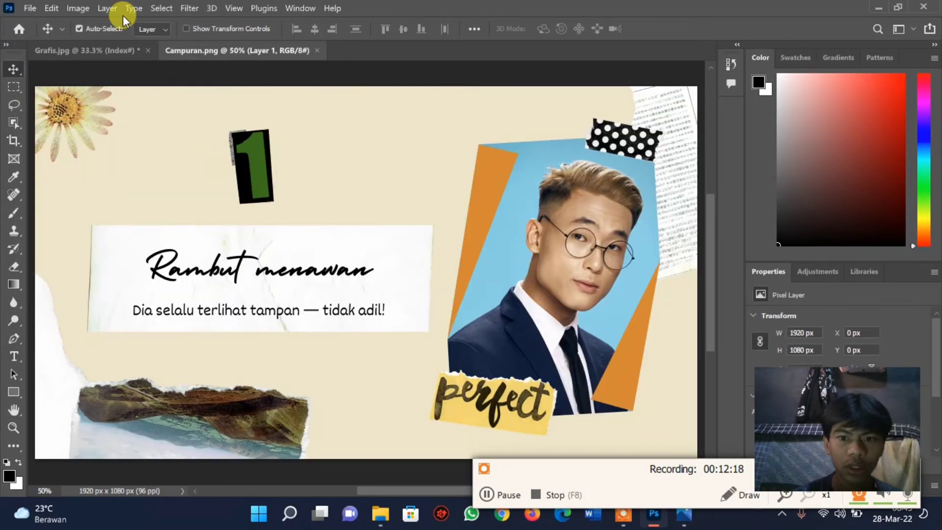
- Convert Campuran to Indexed Color with Diffusion dithering
{"action": "left_click", "coordinate": [79, 9]}
{"action": "mouse_move", "coordinate": [110, 23]}
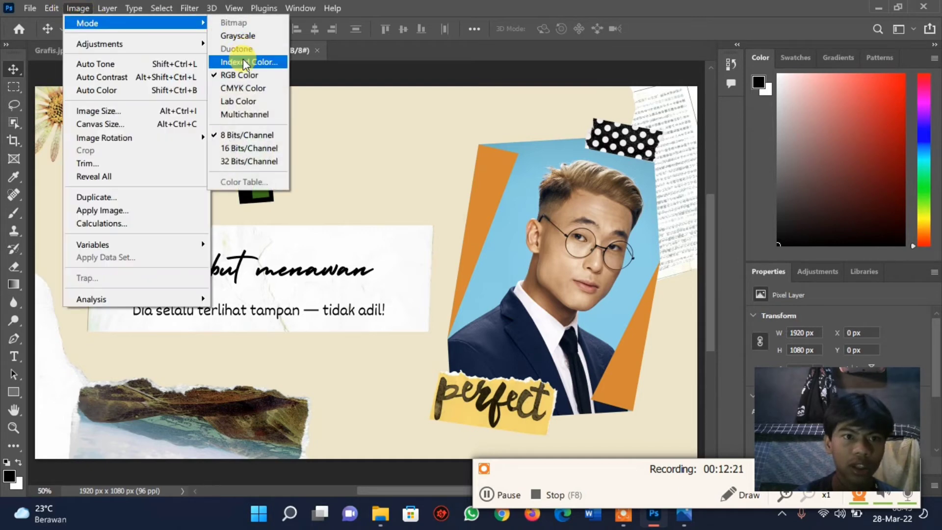
{"action": "left_click", "coordinate": [243, 63]}
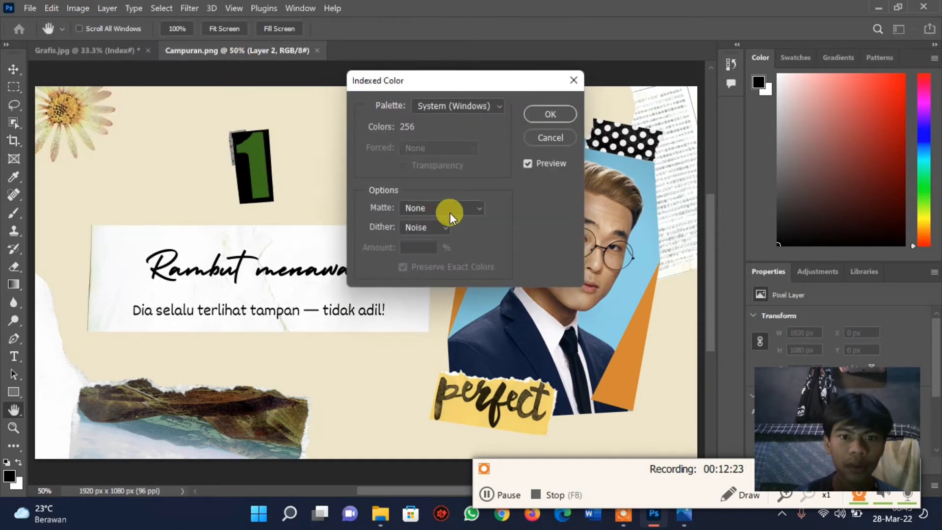
{"action": "left_click", "coordinate": [423, 228]}
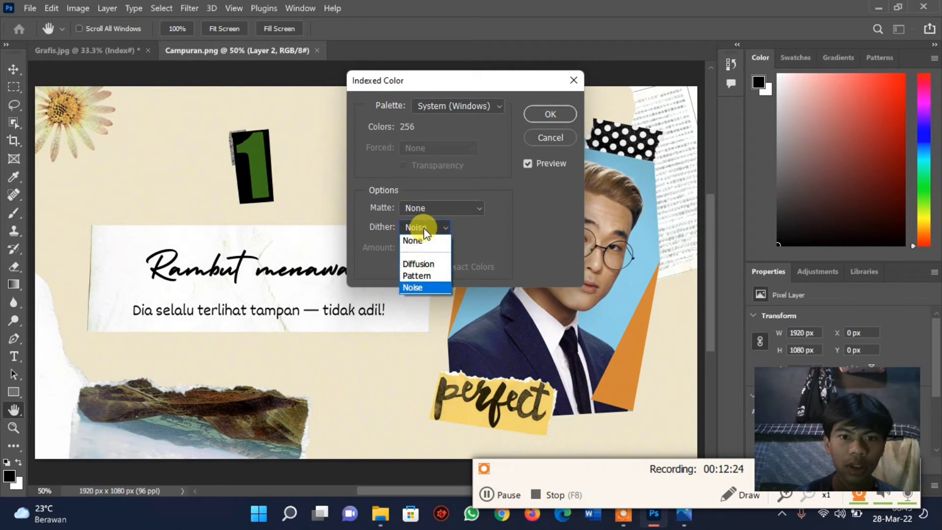
{"action": "left_click", "coordinate": [423, 264]}
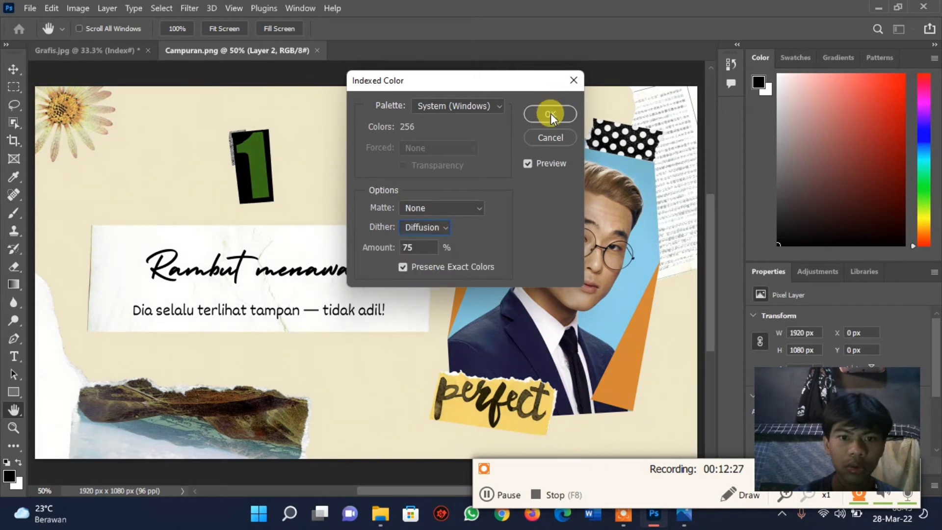
{"action": "left_click", "coordinate": [551, 113]}
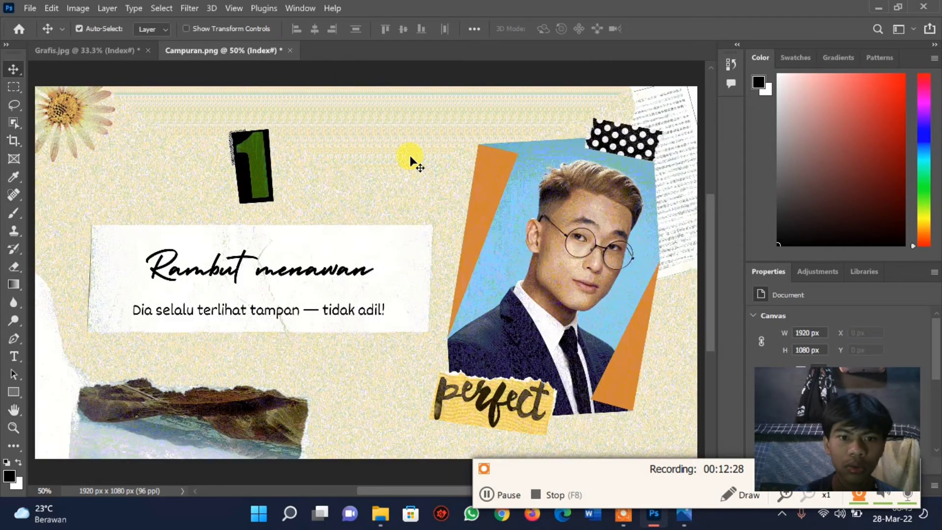
- Quick Export it as PNG, naming the file Campuran -Dither Diffusion
{"action": "left_click", "coordinate": [37, 9]}
{"action": "mouse_move", "coordinate": [46, 222]}
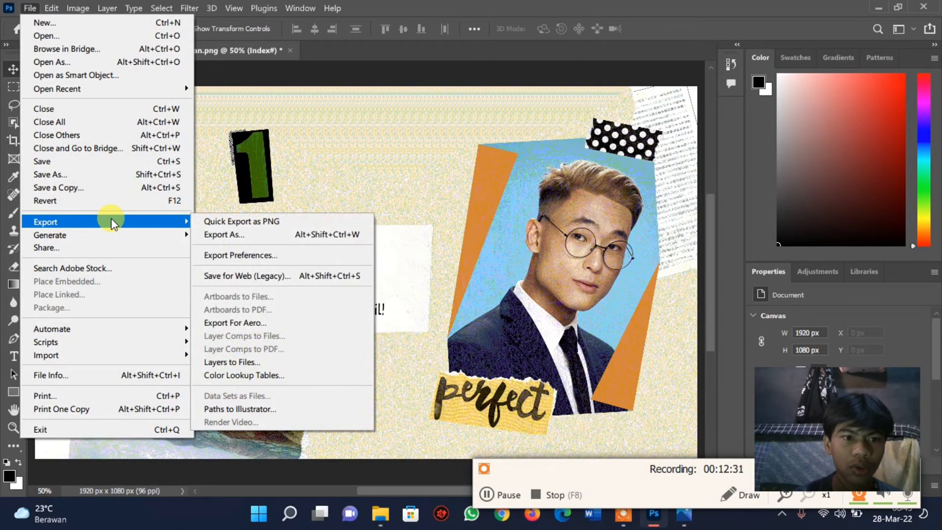
{"action": "left_click", "coordinate": [213, 221]}
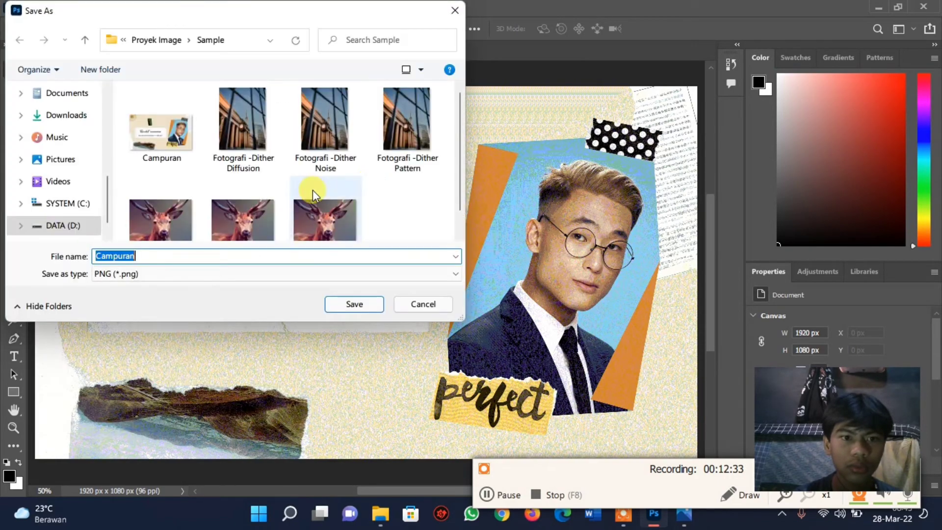
{"action": "left_click", "coordinate": [158, 142]}
{"action": "left_click", "coordinate": [167, 249]}
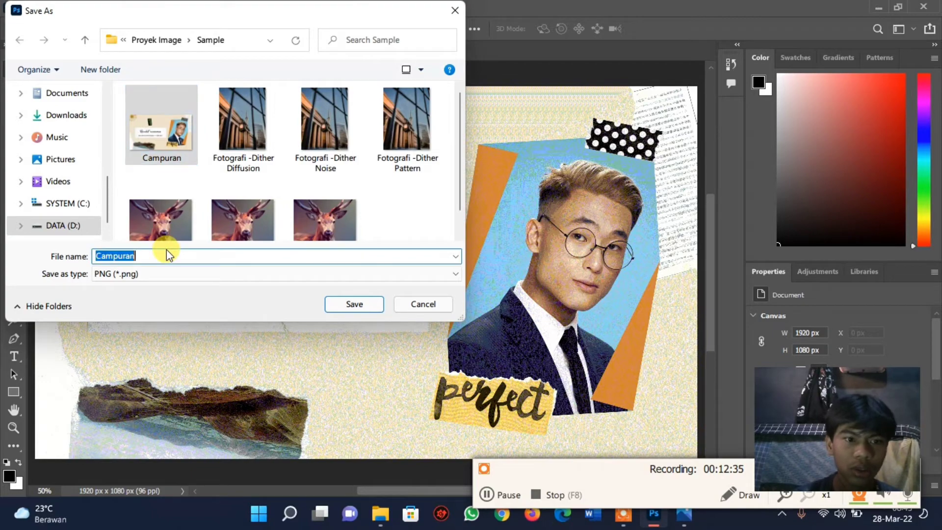
{"action": "type", "text": "-D"}
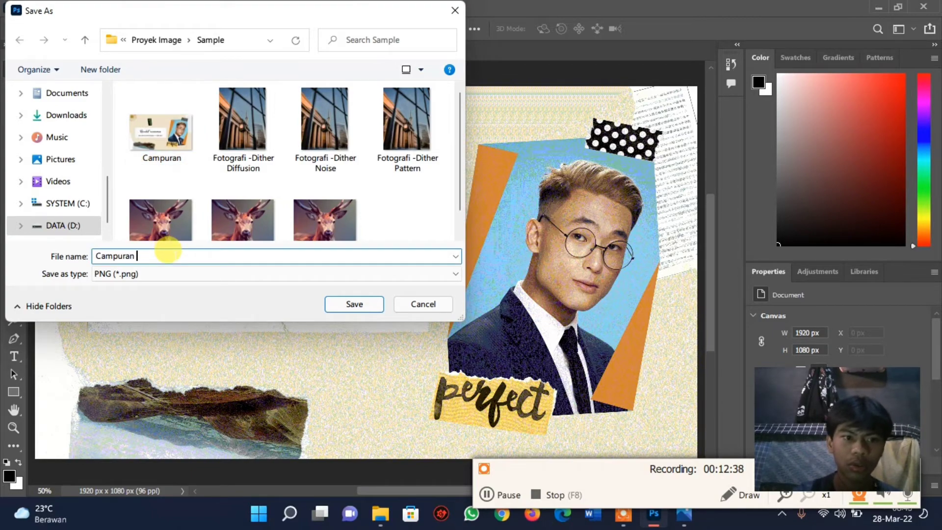
- Re-index the collage to Indexed Color with Pattern dithering
{"action": "key", "text": "Escape"}
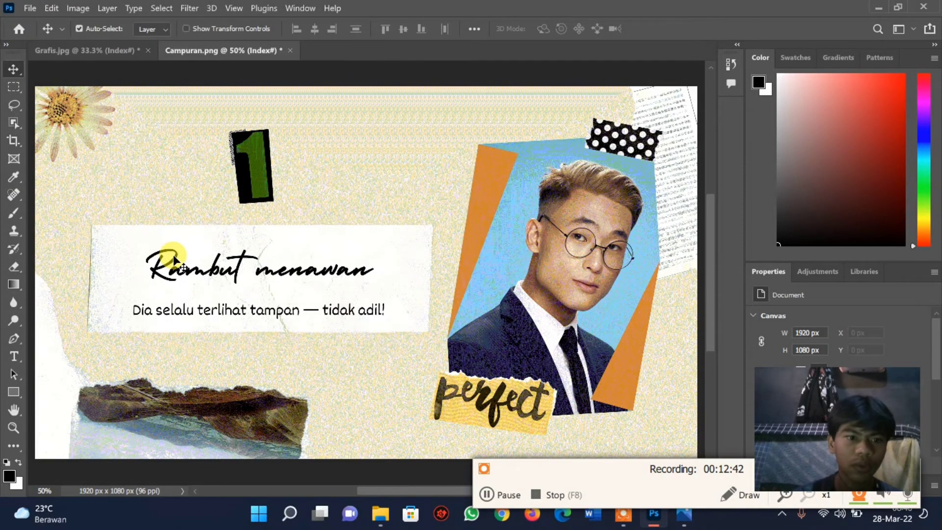
{"action": "left_click", "coordinate": [236, 99]}
{"action": "left_click", "coordinate": [77, 9]}
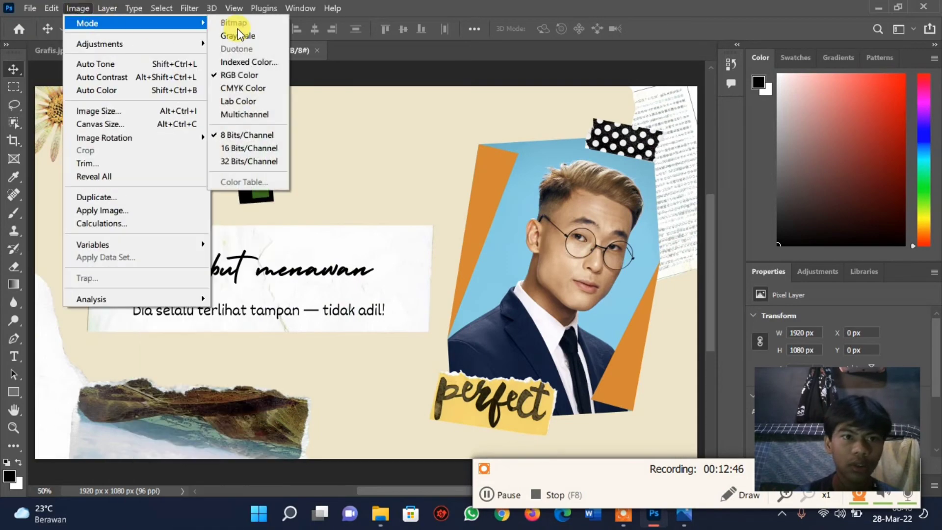
{"action": "left_click", "coordinate": [259, 63]}
{"action": "left_click", "coordinate": [441, 226]}
{"action": "left_click", "coordinate": [421, 276]}
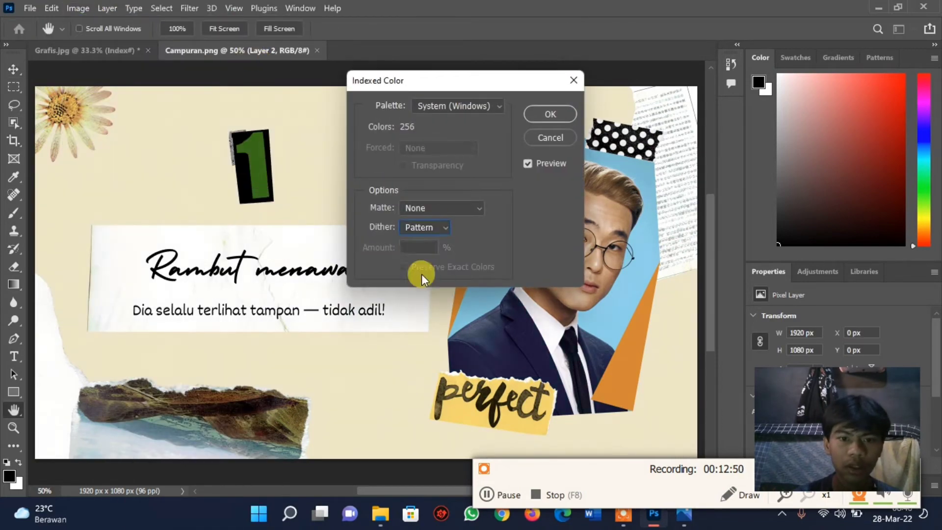
{"action": "left_click", "coordinate": [542, 123]}
- Quick Export it as the PNG 'Campuran -Dither Pattern'
{"action": "left_click", "coordinate": [30, 8]}
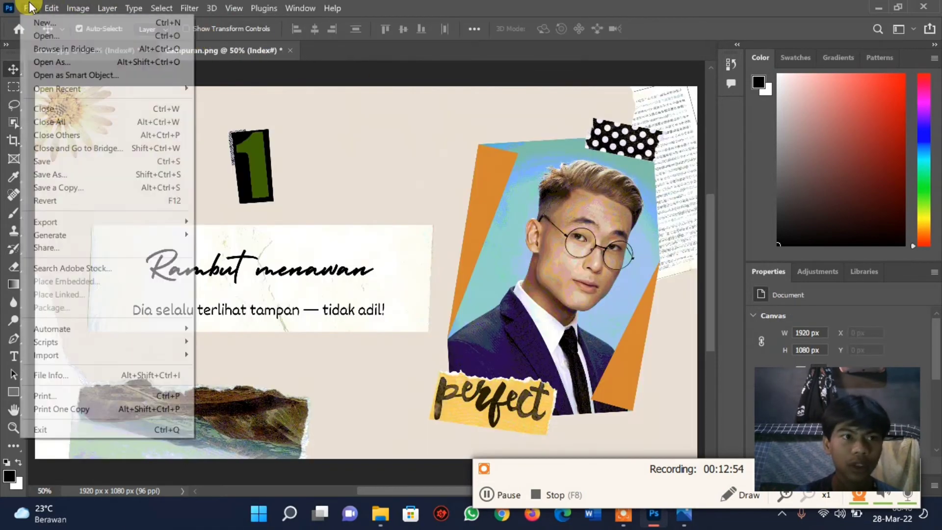
{"action": "left_click", "coordinate": [231, 223]}
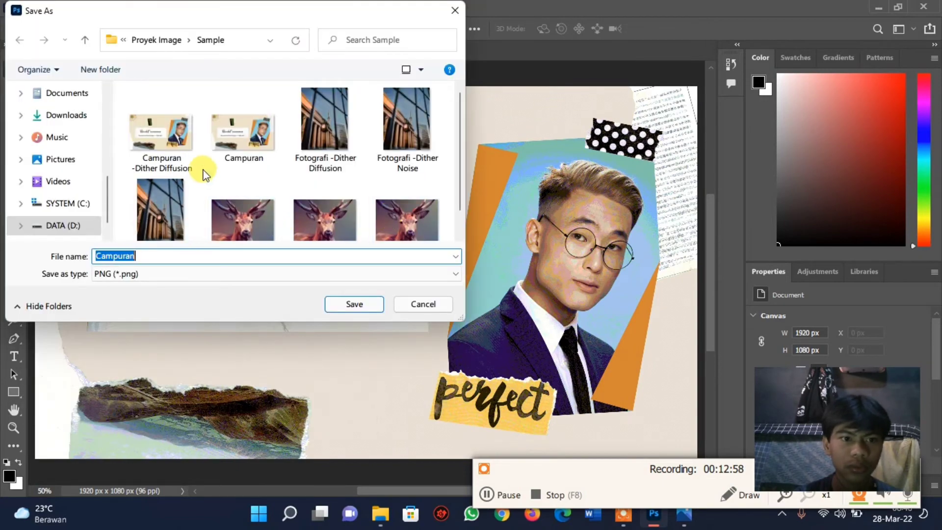
{"action": "left_click", "coordinate": [167, 147]}
{"action": "left_click", "coordinate": [220, 252]}
{"action": "type", "text": "Pattern"}
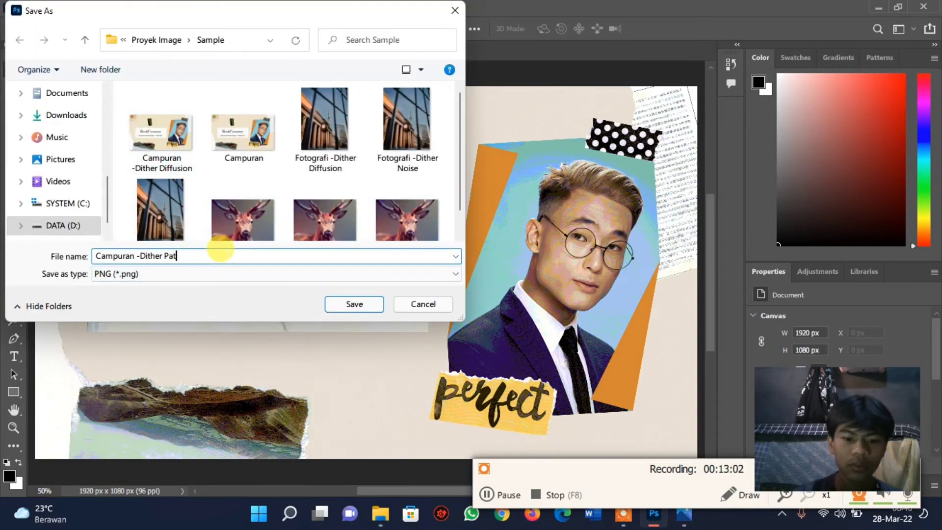
{"action": "key", "text": "Return"}
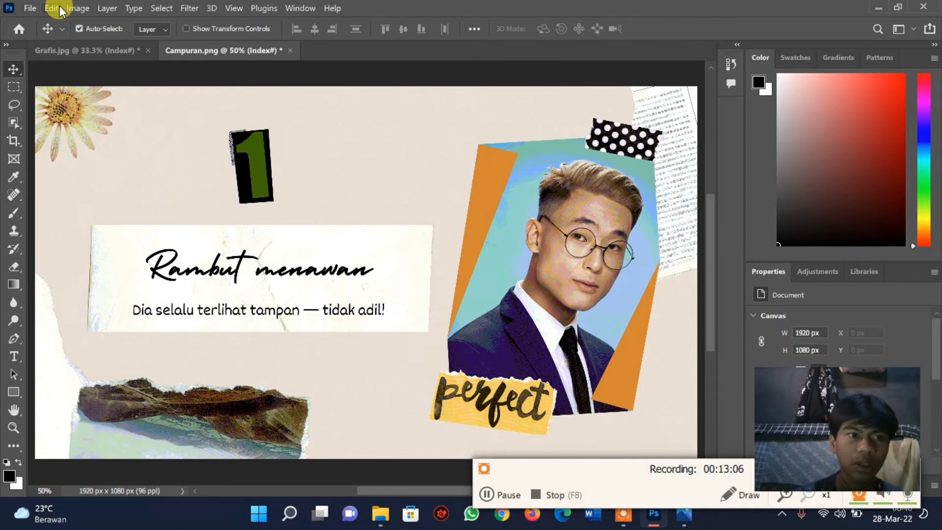
- Undo the conversion and re-index the collage with Noise dithering
{"action": "key", "text": "ctrl+z"}
{"action": "left_click", "coordinate": [116, 8]}
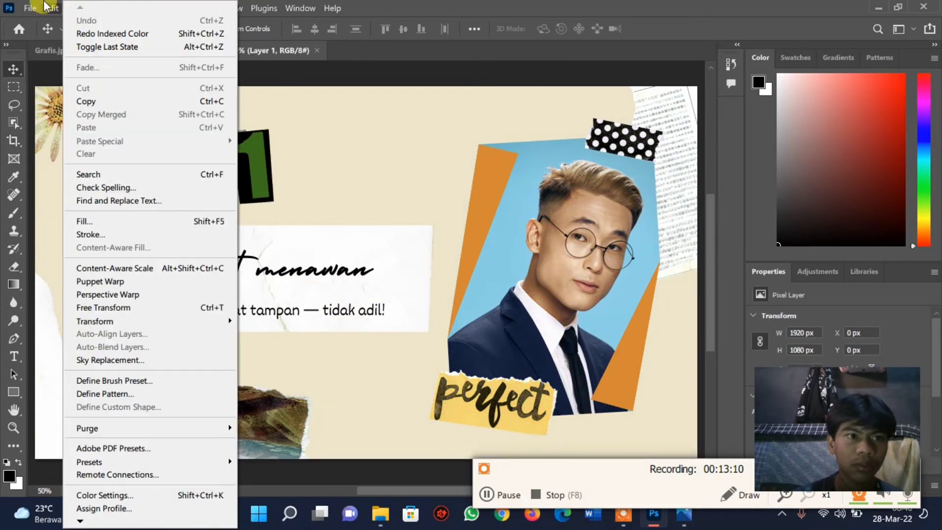
{"action": "left_click", "coordinate": [78, 8]}
{"action": "mouse_move", "coordinate": [87, 23]}
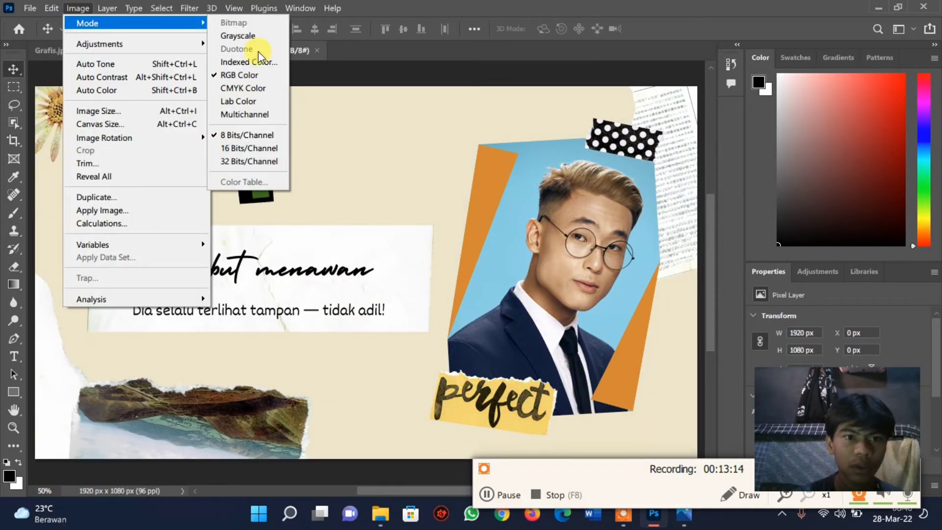
{"action": "left_click", "coordinate": [255, 61]}
{"action": "left_click", "coordinate": [420, 229]}
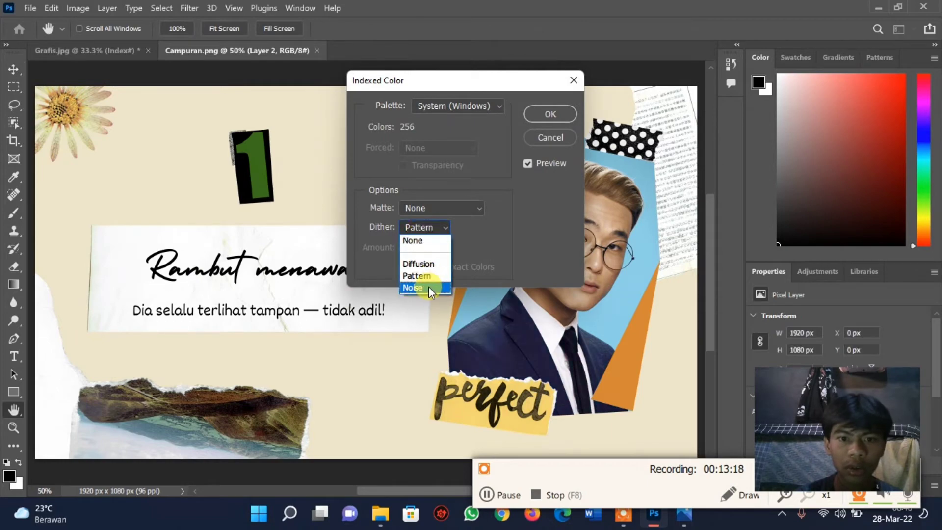
{"action": "left_click", "coordinate": [428, 287]}
{"action": "left_click", "coordinate": [549, 108]}
- Quick Export it as the PNG 'Campuran -Dither Noise'
{"action": "left_click", "coordinate": [30, 7]}
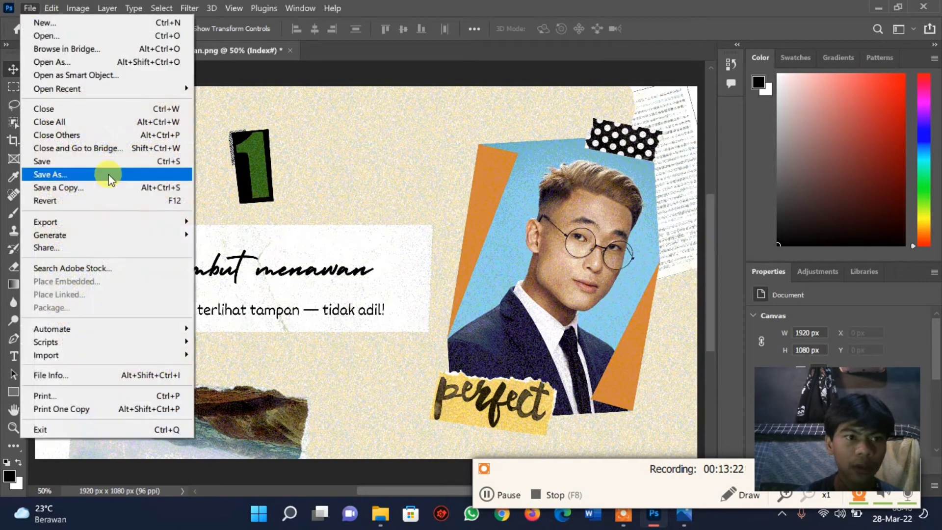
{"action": "left_click", "coordinate": [224, 222]}
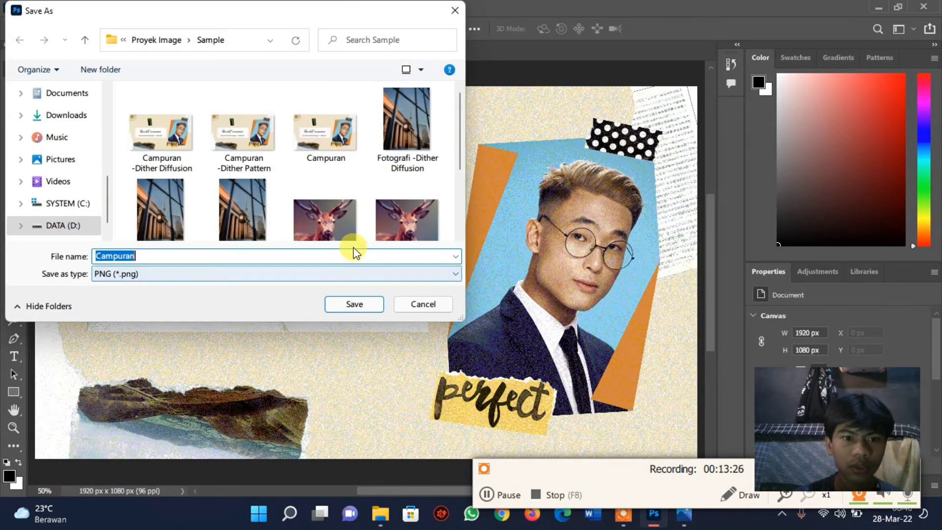
{"action": "left_click", "coordinate": [252, 140]}
{"action": "left_click_drag", "start_coordinate": [201, 255], "coordinate": [183, 256]}
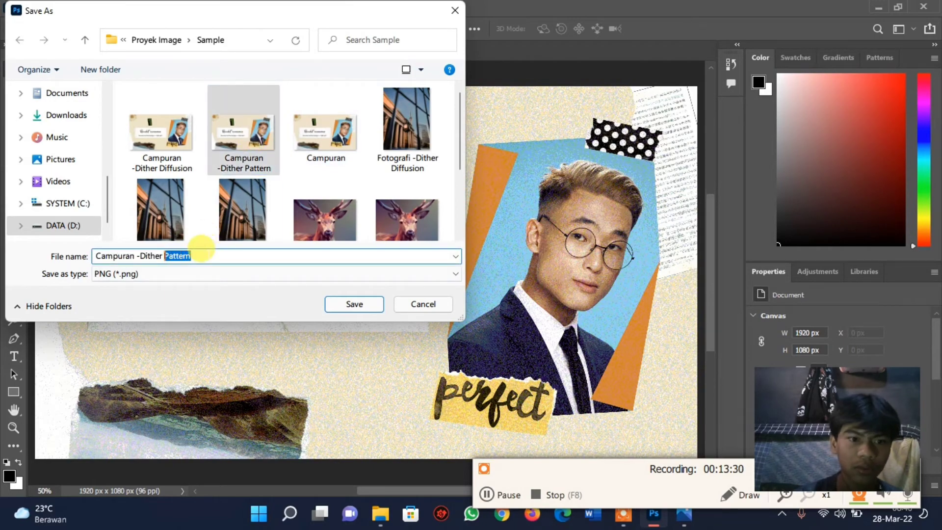
{"action": "type", "text": "Noise"}
{"action": "key", "text": "Return"}
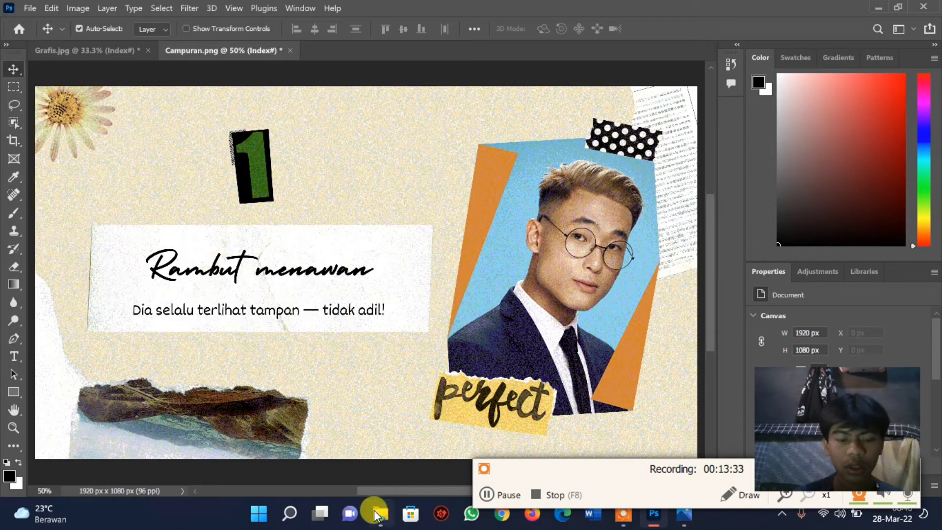
- Show the Sample folder of exported PNGs beside Photoshop and select the original Grafis image
{"action": "left_click", "coordinate": [377, 514]}
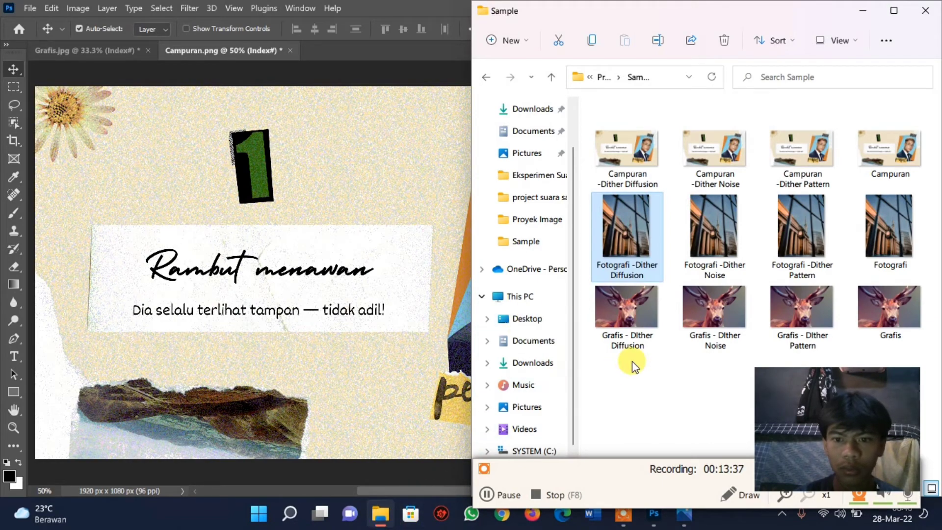
{"action": "left_click", "coordinate": [633, 388]}
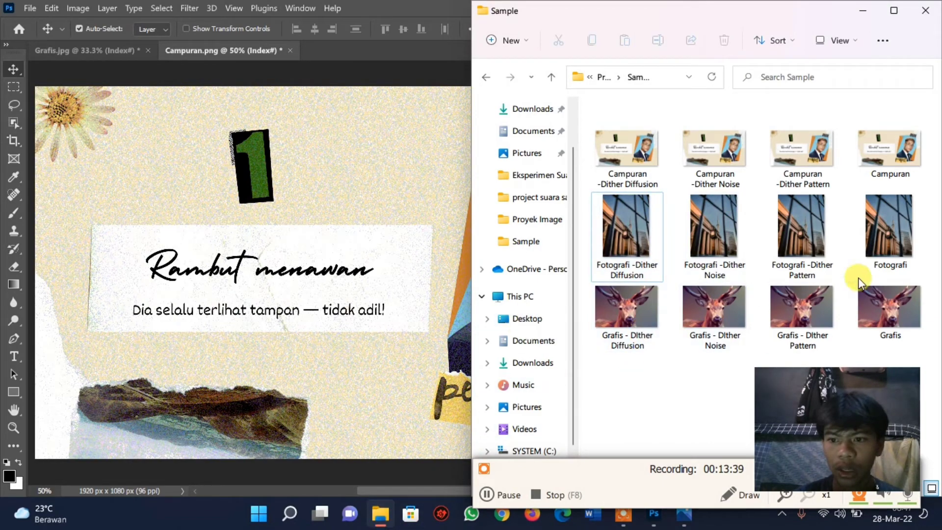
{"action": "left_click", "coordinate": [870, 287]}
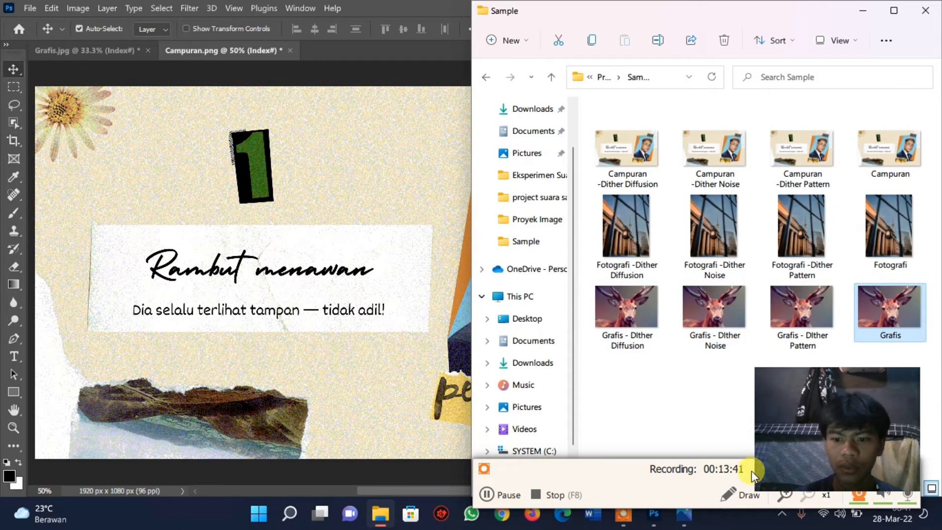
{"action": "left_click", "coordinate": [675, 524]}
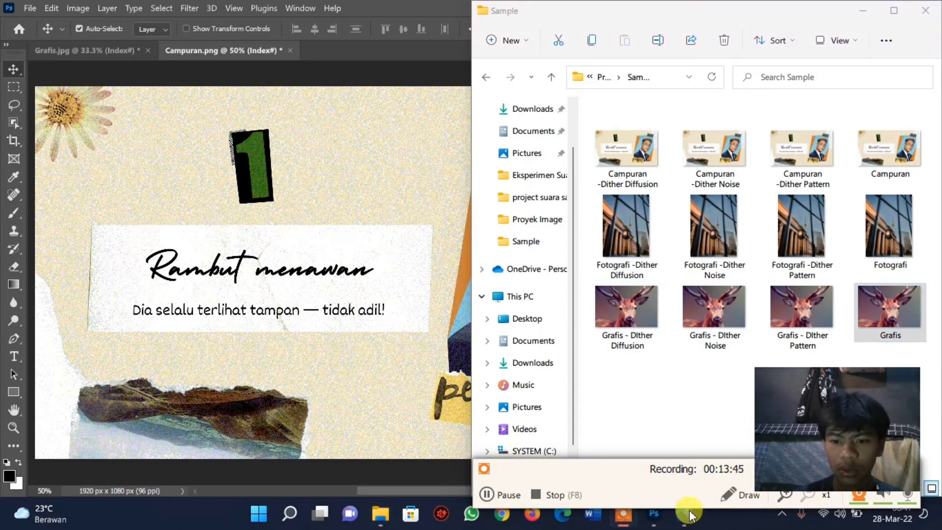
{"action": "key", "text": "alt+Tab"}
{"action": "key", "text": "alt+Tab"}
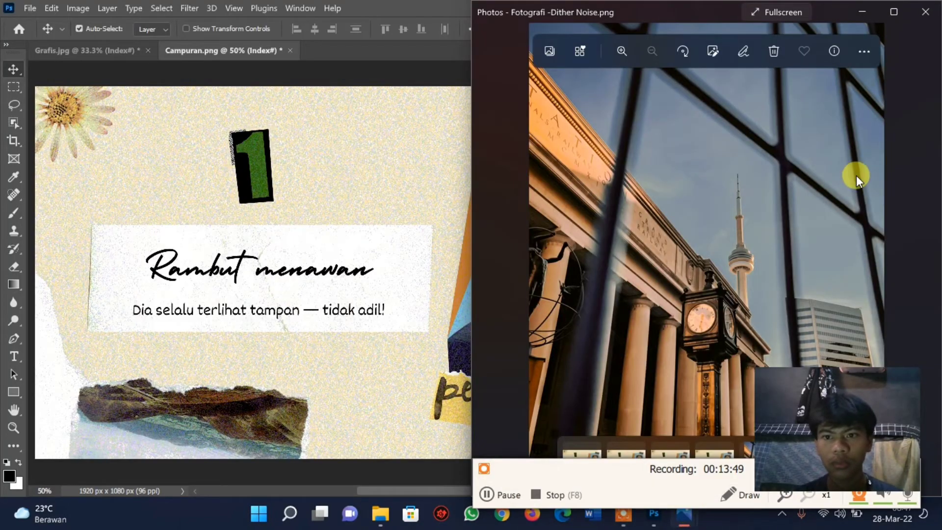
- View Fotografi -Dither Noise full screen, close Photos, and open the original Grafis image
{"action": "key", "text": "F11"}
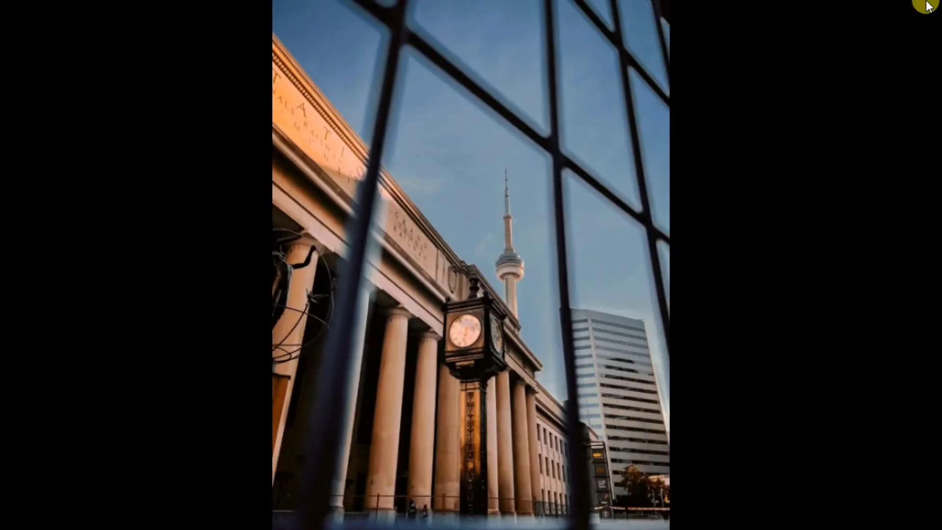
{"action": "key", "text": "Escape"}
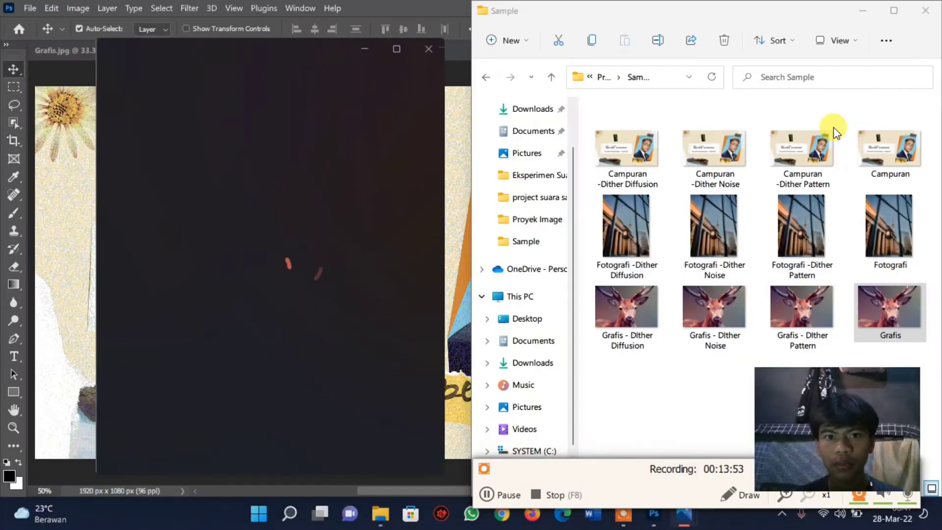
{"action": "left_click", "coordinate": [926, 15]}
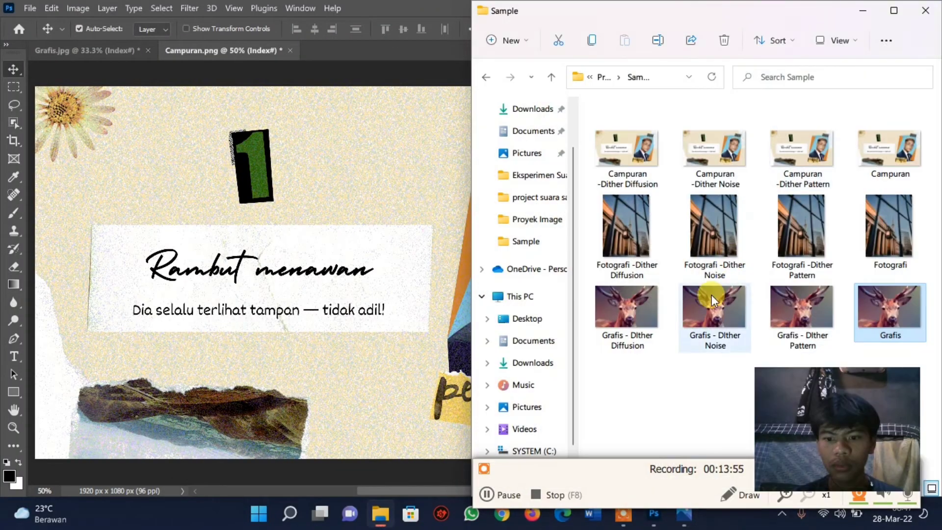
{"action": "left_click", "coordinate": [677, 525]}
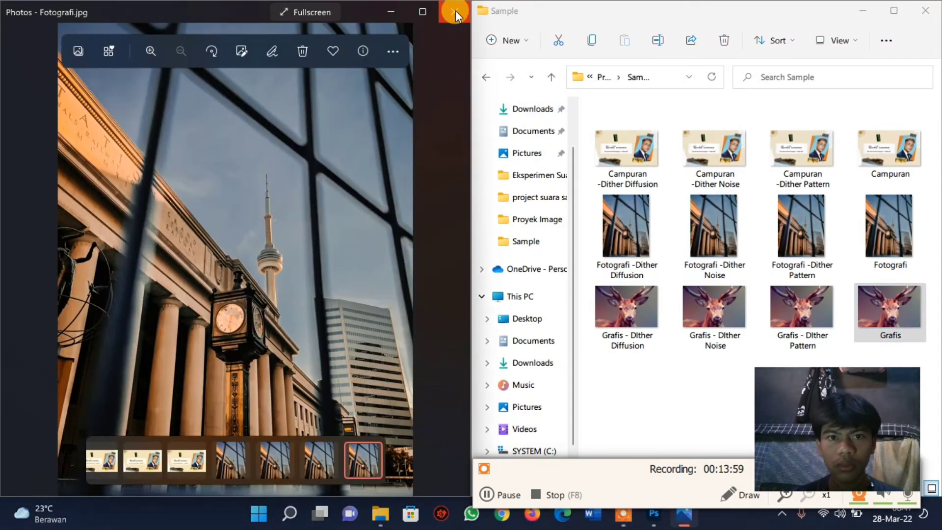
{"action": "left_click", "coordinate": [456, 10]}
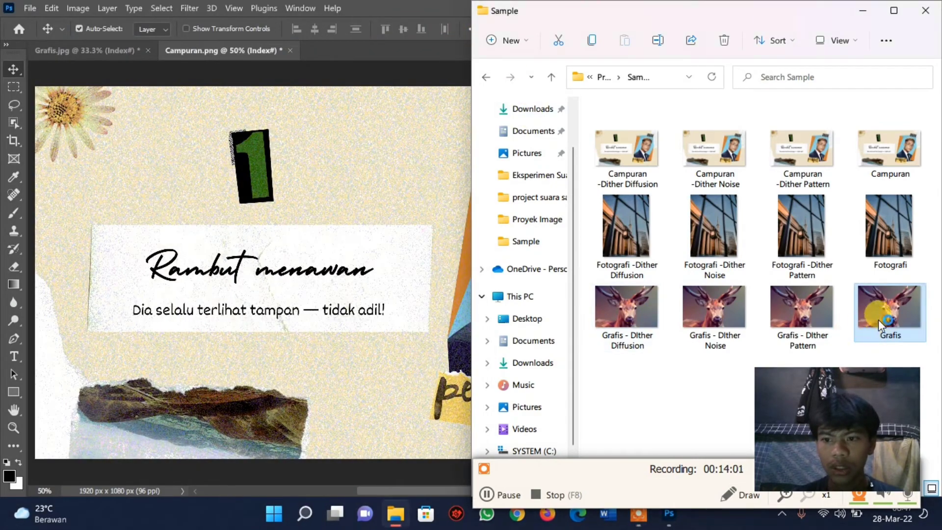
{"action": "double_click", "coordinate": [879, 319]}
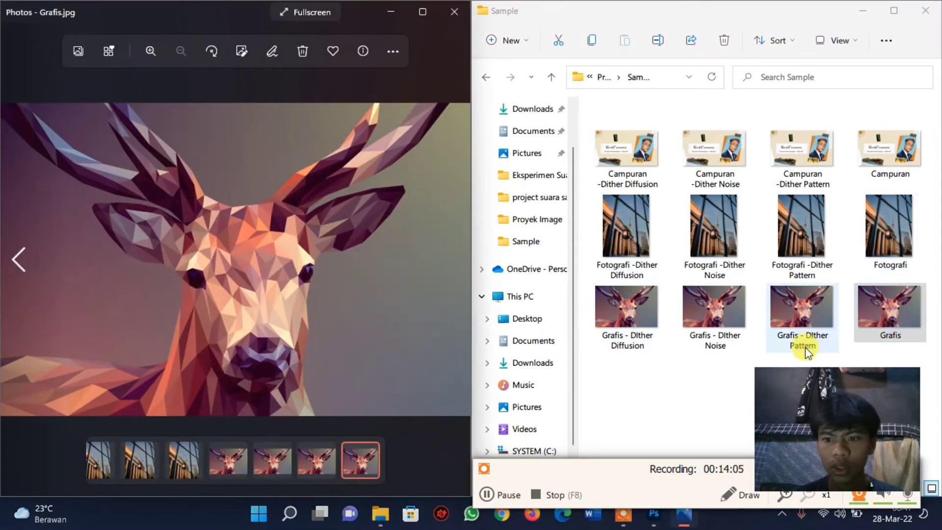
- Open Grafis - Dither Diffusion.png beside the original Grafis and zoom both in
{"action": "left_click", "coordinate": [625, 325]}
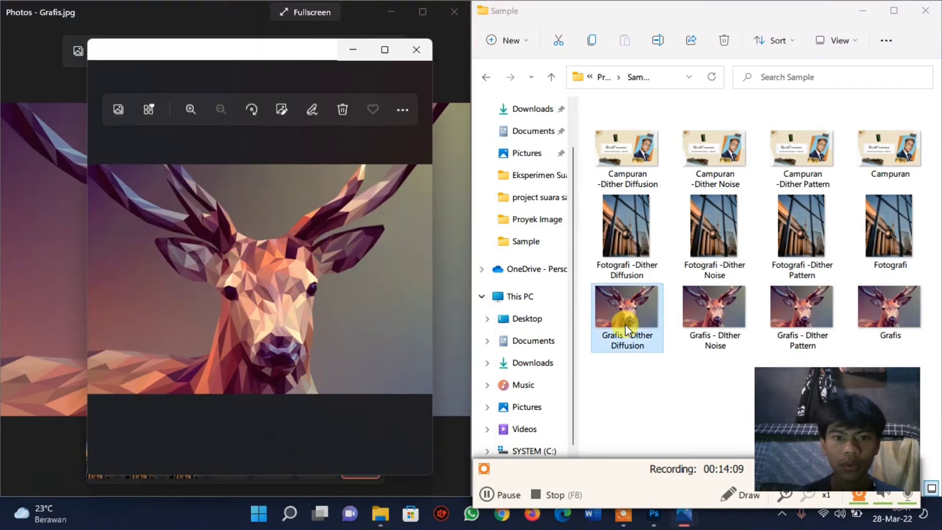
{"action": "mouse_move", "coordinate": [522, 267]}
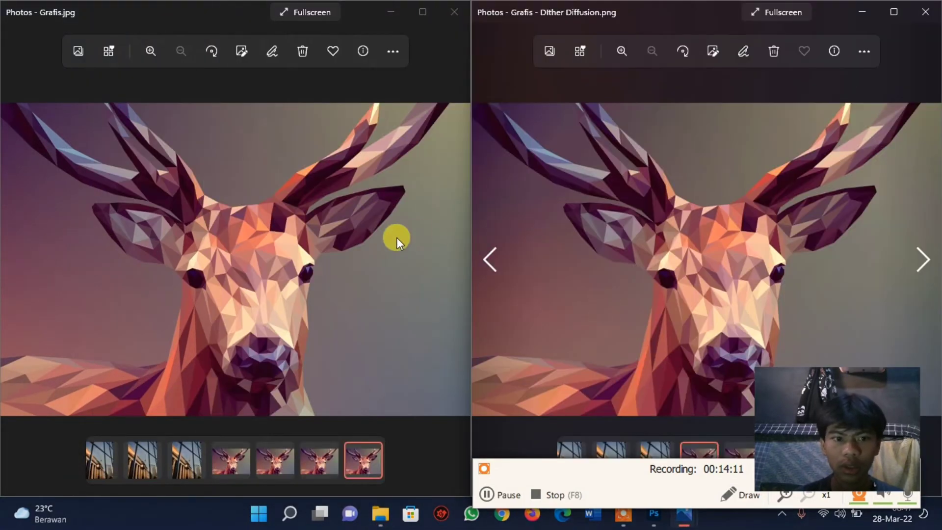
{"action": "left_click", "coordinate": [396, 238]}
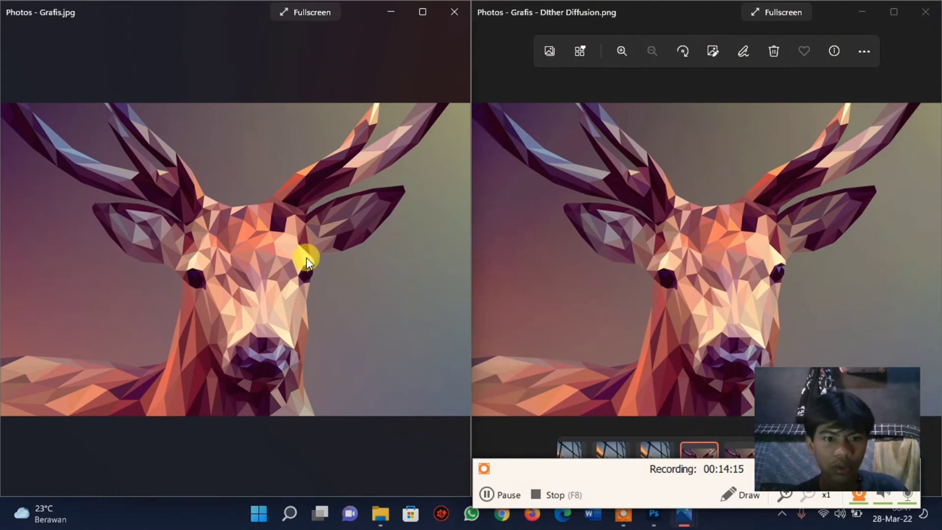
{"action": "scroll", "coordinate": [306, 258], "scroll_direction": "up", "scroll_amount": 1}
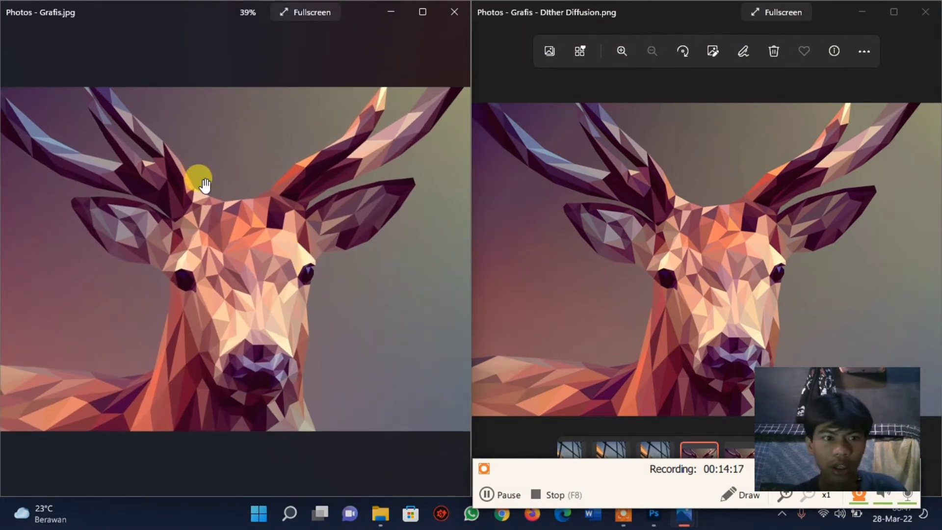
{"action": "scroll", "coordinate": [202, 185], "scroll_direction": "down", "scroll_amount": 1}
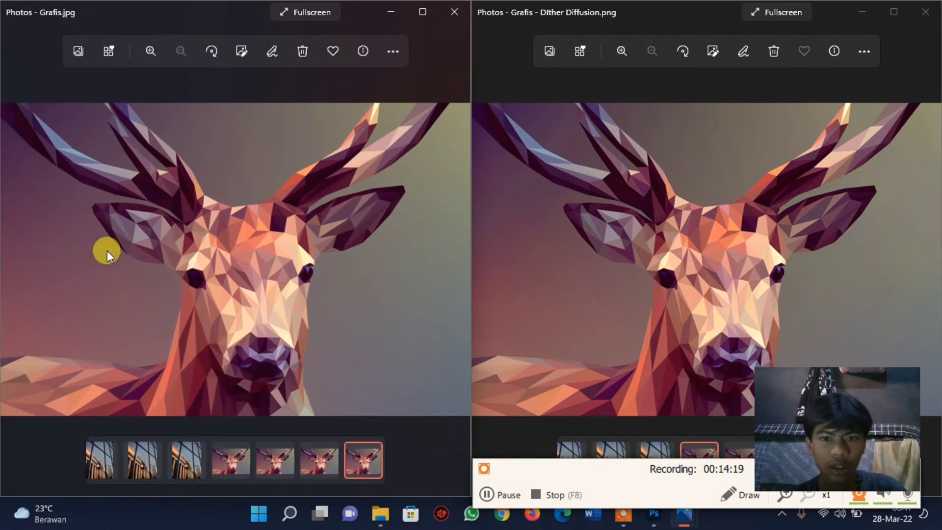
{"action": "scroll", "coordinate": [201, 271], "scroll_direction": "up", "scroll_amount": 1}
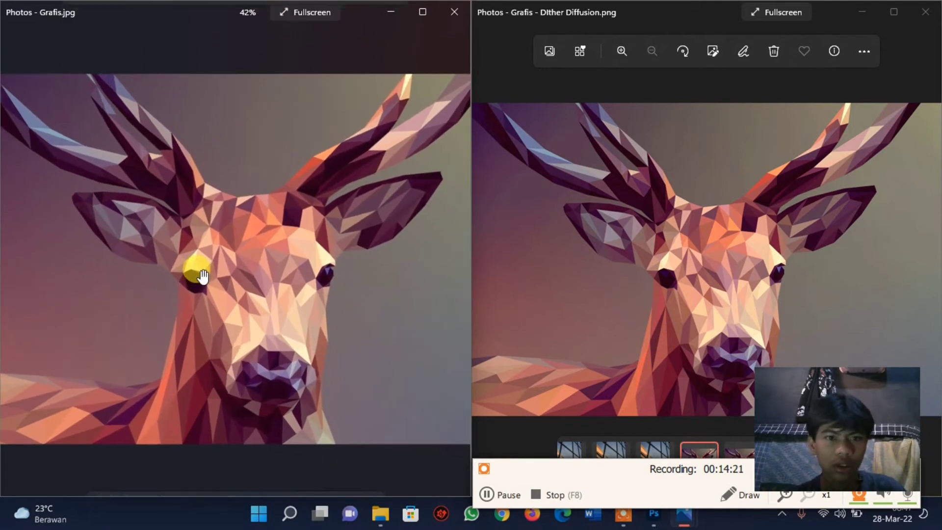
{"action": "scroll", "coordinate": [203, 276], "scroll_direction": "up", "scroll_amount": 1}
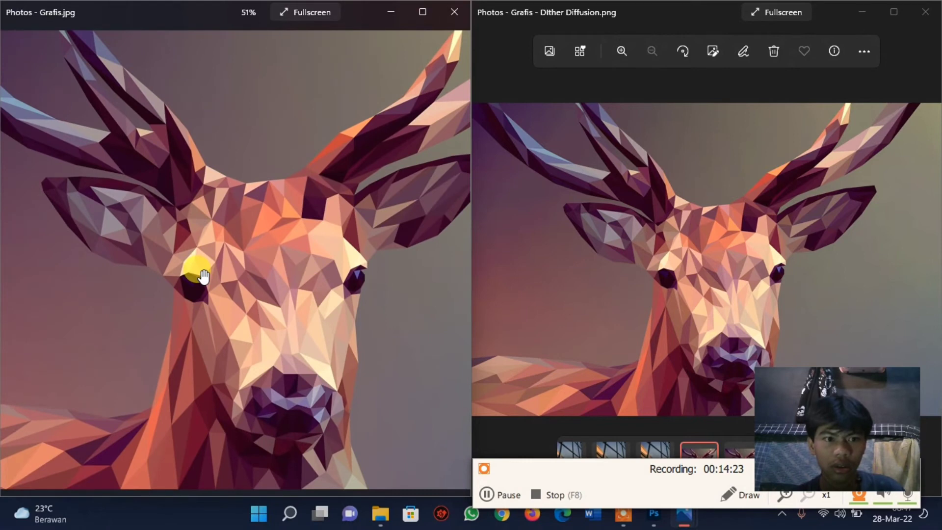
{"action": "left_click_drag", "start_coordinate": [332, 278], "coordinate": [317, 183]}
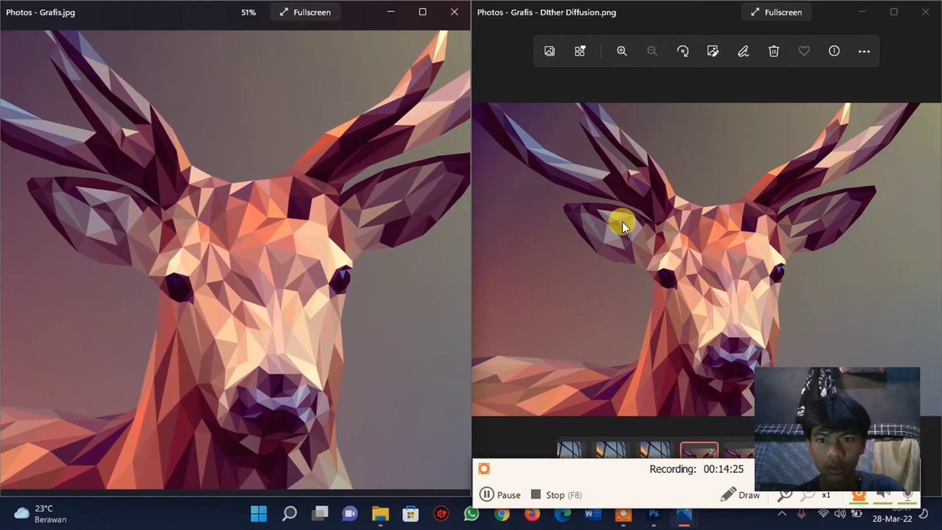
{"action": "scroll", "coordinate": [648, 238], "scroll_direction": "up", "scroll_amount": 1}
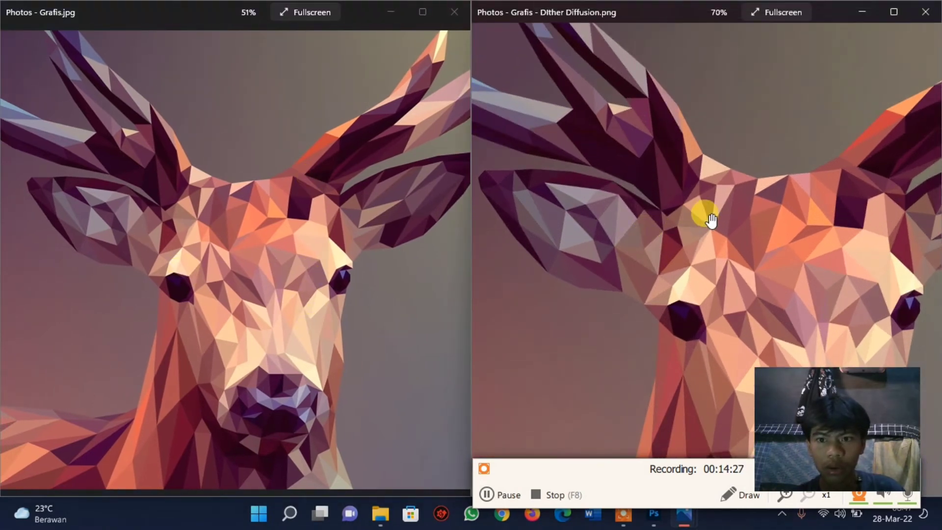
{"action": "left_click_drag", "start_coordinate": [711, 219], "coordinate": [729, 271]}
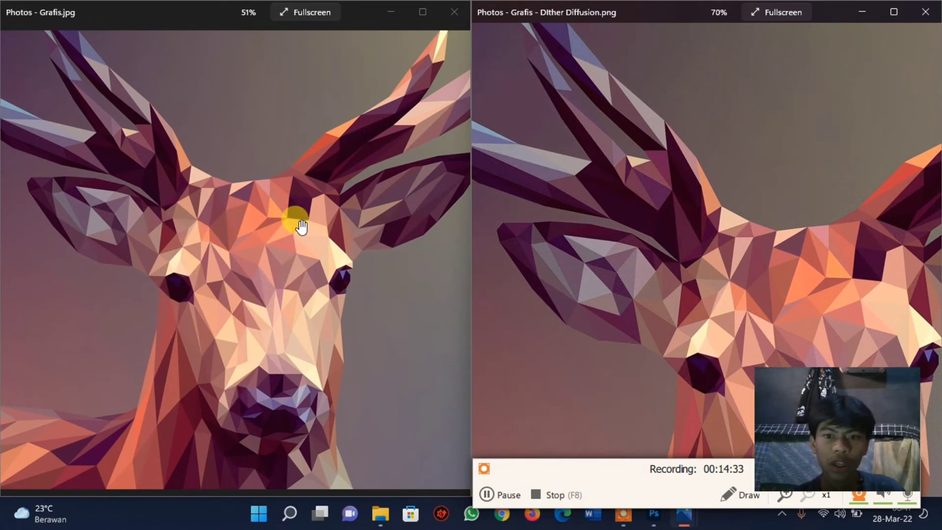
- Compare the deer's ears in both zoomed images, then fit both back to the window
{"action": "left_click_drag", "start_coordinate": [331, 299], "coordinate": [200, 299]}
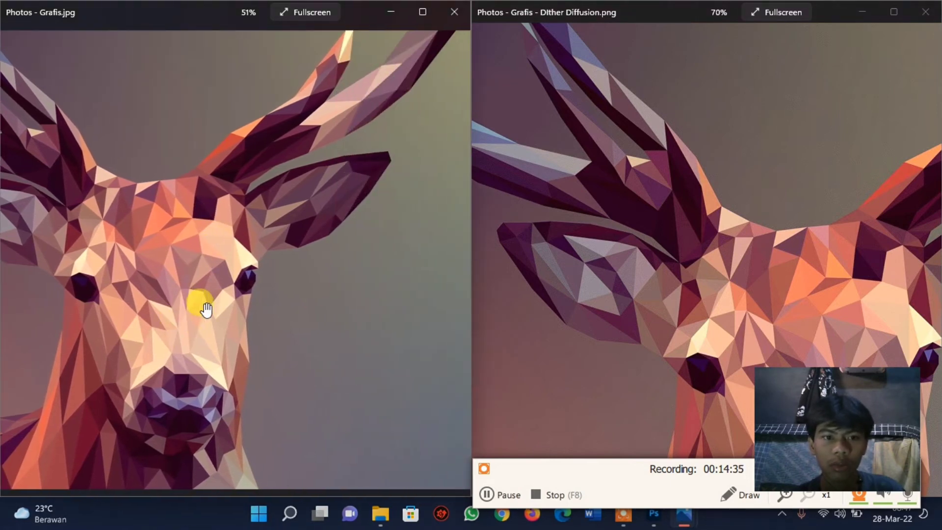
{"action": "left_click_drag", "start_coordinate": [709, 343], "coordinate": [692, 267]}
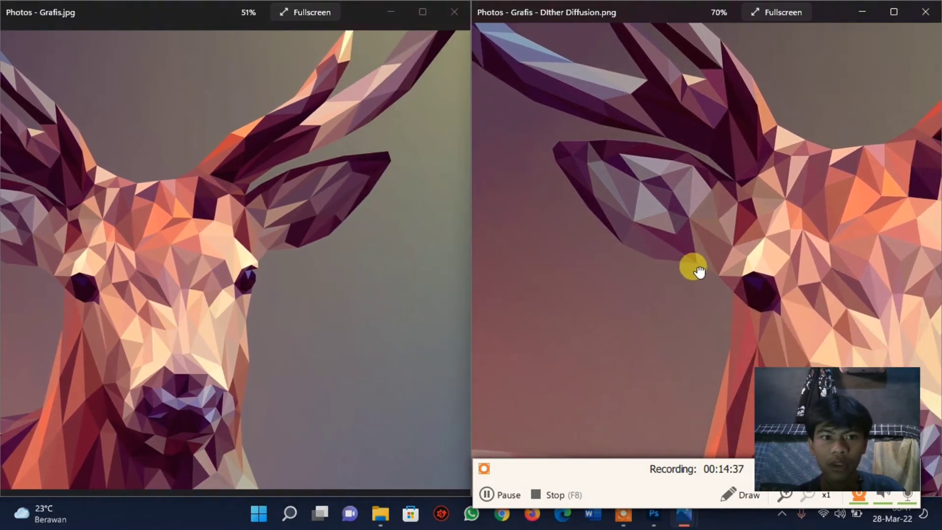
{"action": "left_click_drag", "start_coordinate": [597, 217], "coordinate": [717, 330]}
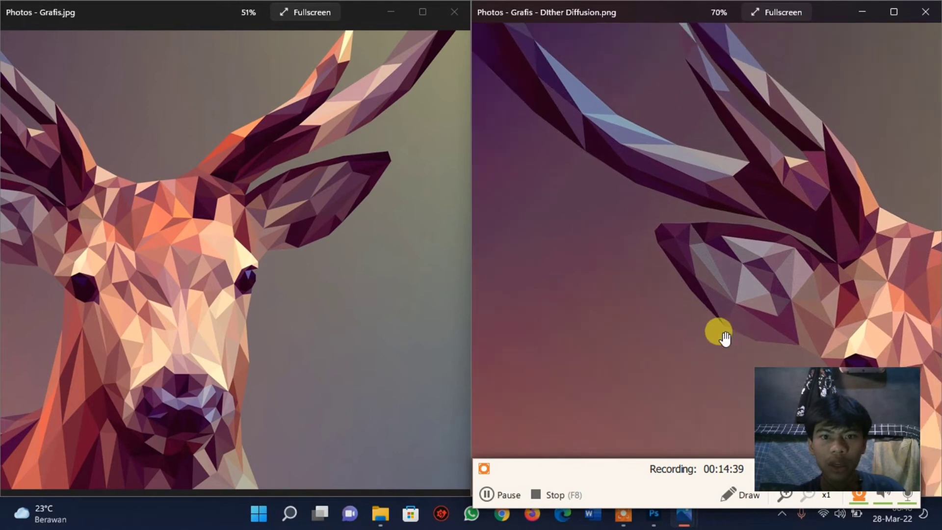
{"action": "left_click_drag", "start_coordinate": [307, 215], "coordinate": [398, 214]}
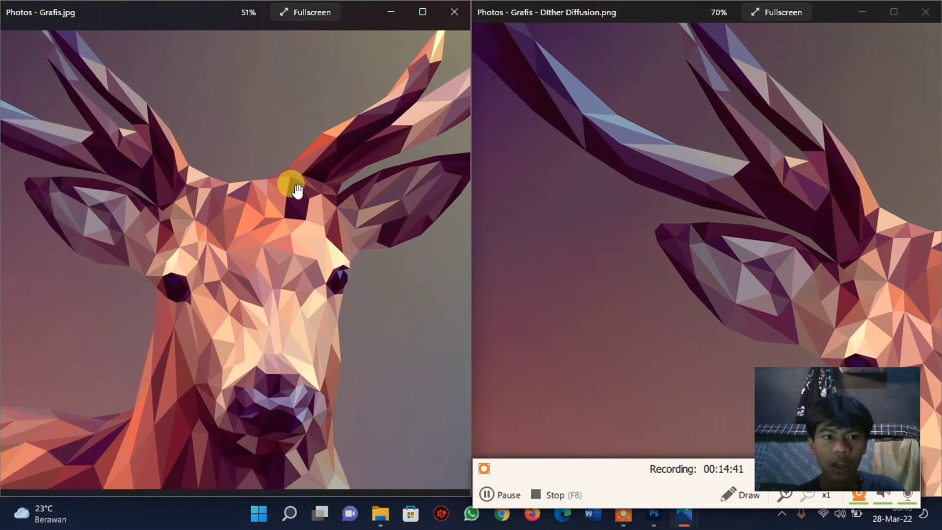
{"action": "double_click", "coordinate": [277, 220]}
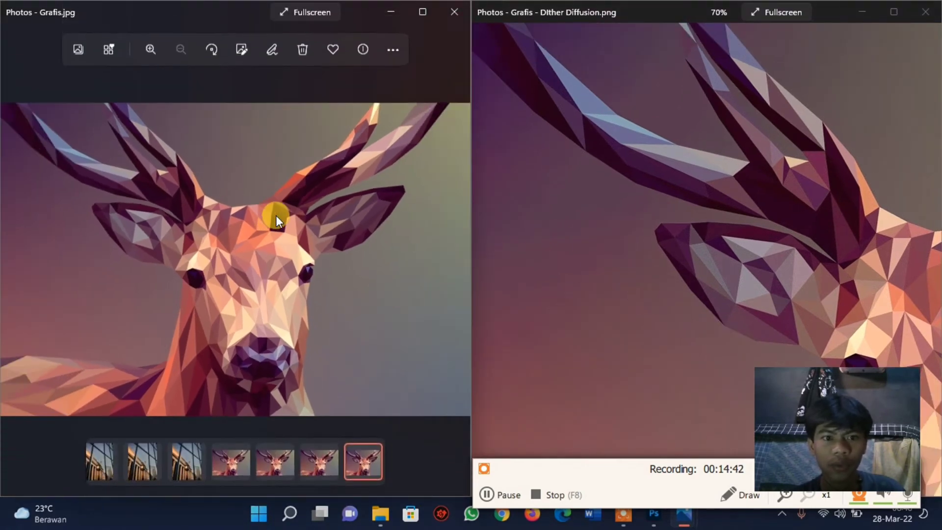
{"action": "double_click", "coordinate": [592, 237]}
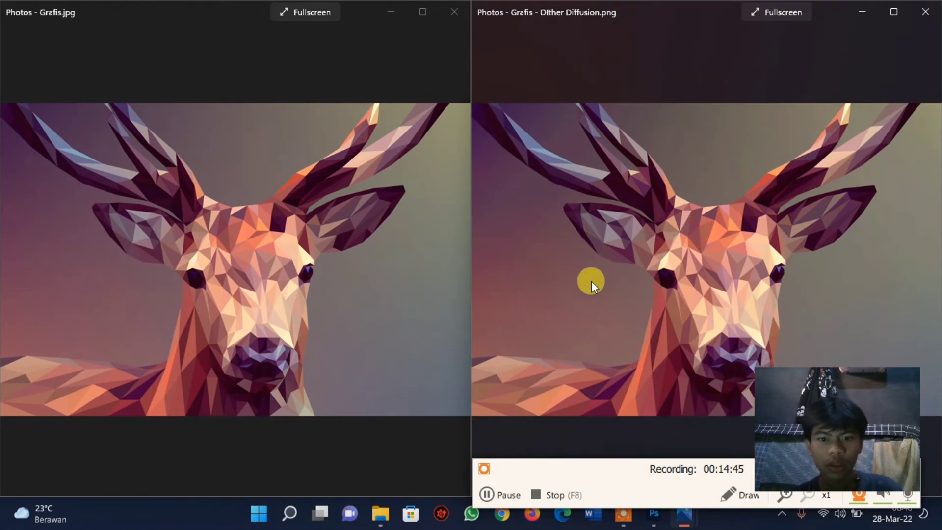
- Magnify the original Grafis far in on the grey background above the deer's head
{"action": "scroll", "coordinate": [591, 281], "scroll_direction": "up", "scroll_amount": 2}
{"action": "scroll", "coordinate": [591, 281], "scroll_direction": "up", "scroll_amount": 1}
{"action": "scroll", "coordinate": [591, 280], "scroll_direction": "up", "scroll_amount": 1}
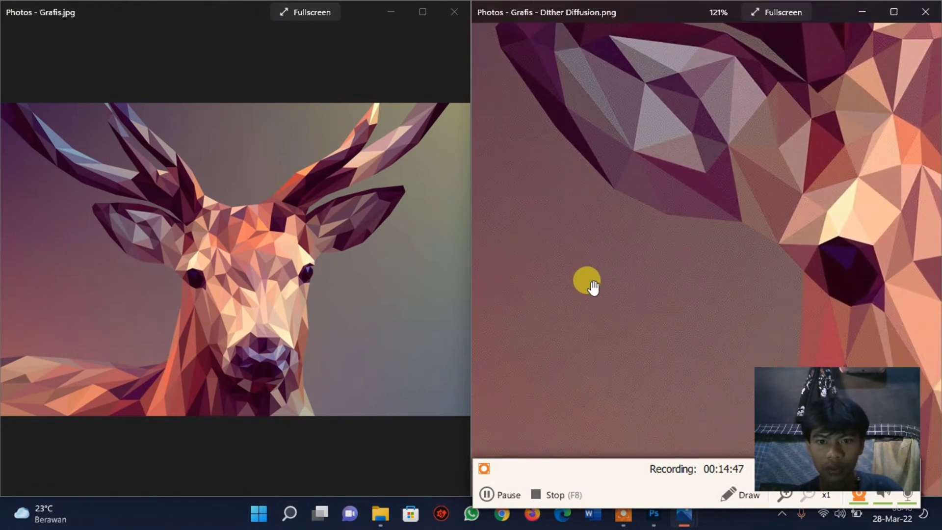
{"action": "scroll", "coordinate": [593, 288], "scroll_direction": "up", "scroll_amount": 2}
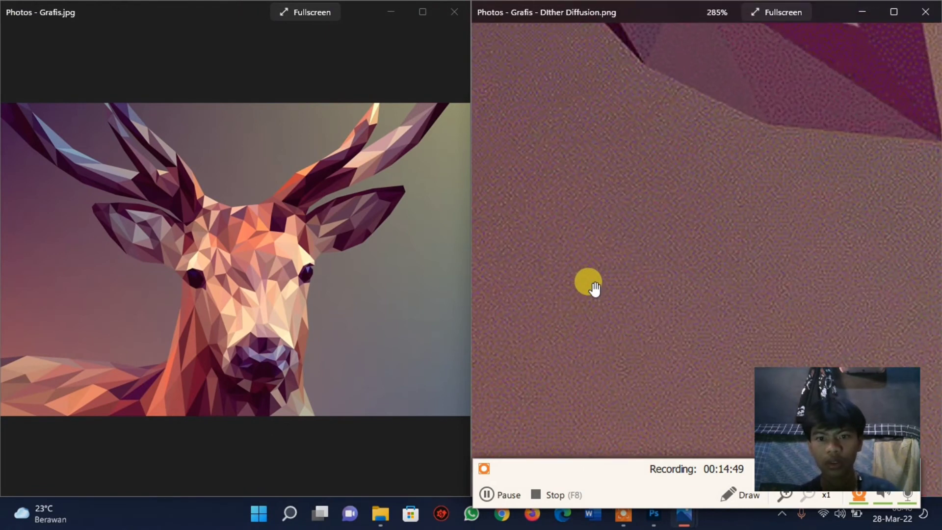
{"action": "scroll", "coordinate": [594, 287], "scroll_direction": "up", "scroll_amount": 2}
{"action": "scroll", "coordinate": [246, 281], "scroll_direction": "up", "scroll_amount": 1}
{"action": "scroll", "coordinate": [246, 280], "scroll_direction": "up", "scroll_amount": 1}
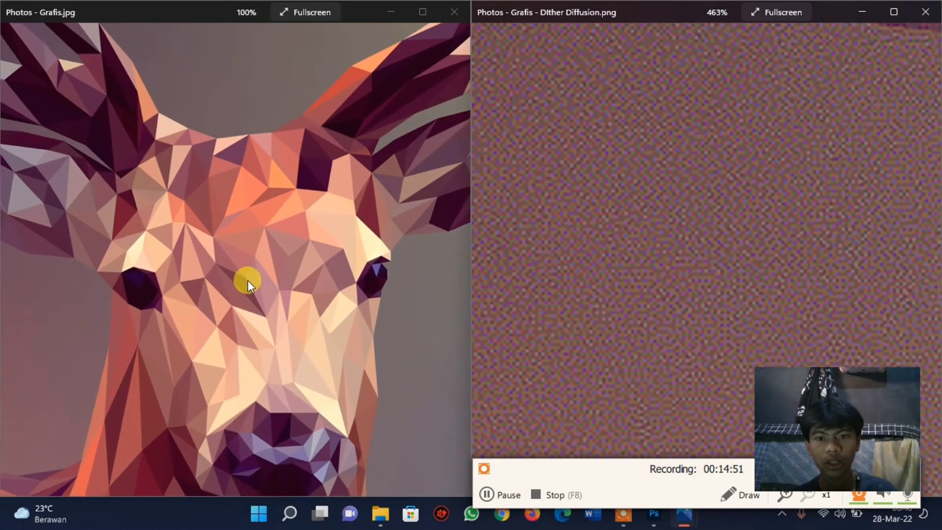
{"action": "scroll", "coordinate": [248, 281], "scroll_direction": "up", "scroll_amount": 2}
{"action": "left_click_drag", "start_coordinate": [309, 169], "coordinate": [316, 383]}
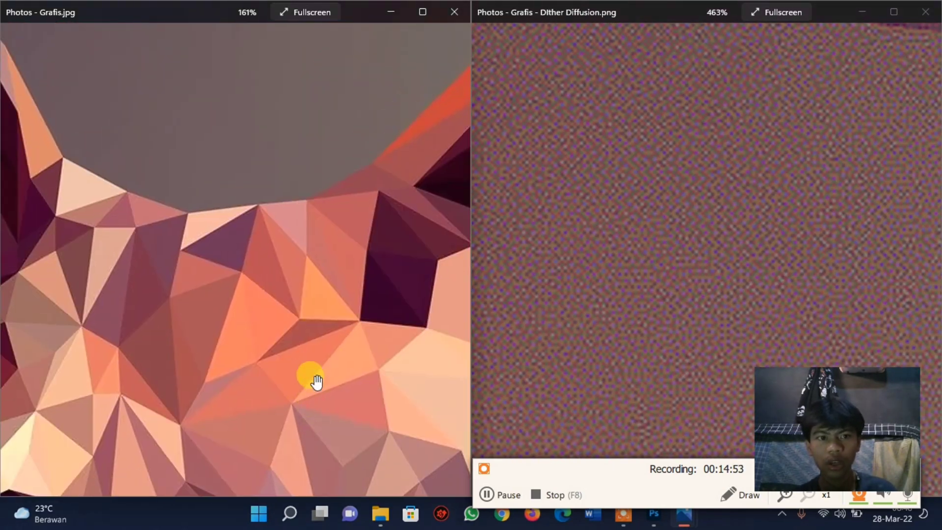
{"action": "left_click_drag", "start_coordinate": [273, 249], "coordinate": [295, 379]}
{"action": "left_click_drag", "start_coordinate": [277, 206], "coordinate": [387, 343]}
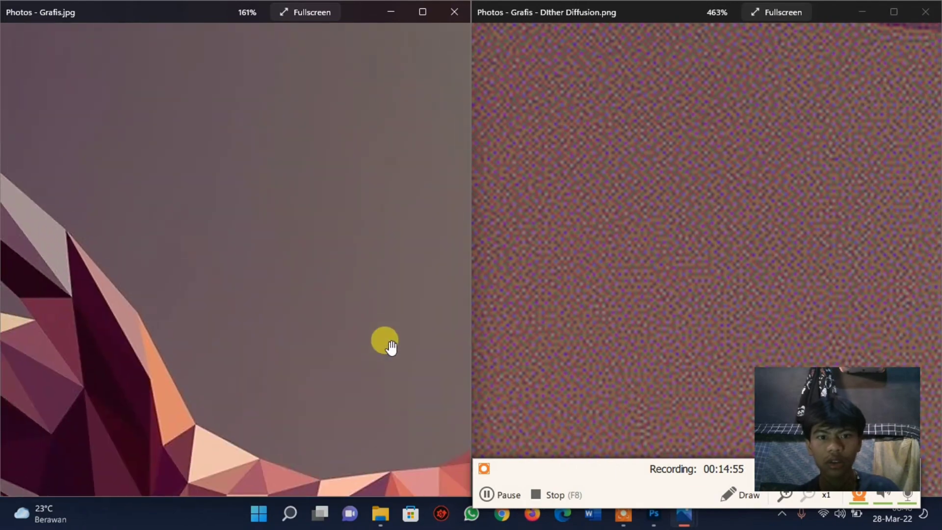
- Inspect the magnified Diffusion dither grain, then zoom that image back out slightly
{"action": "left_click", "coordinate": [670, 258]}
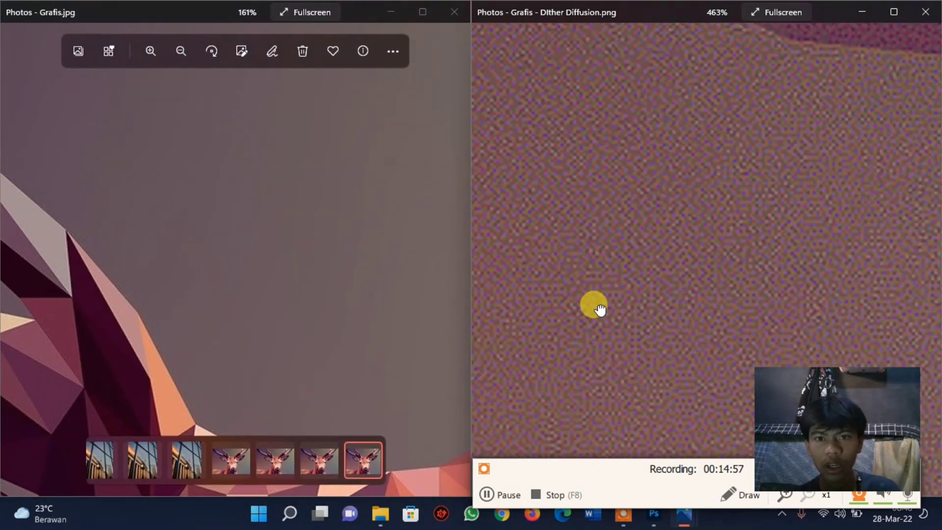
{"action": "mouse_move", "coordinate": [705, 271]}
{"action": "left_mouse_down"}
{"action": "mouse_move", "coordinate": [610, 158]}
{"action": "mouse_move", "coordinate": [627, 316]}
{"action": "left_mouse_up"}
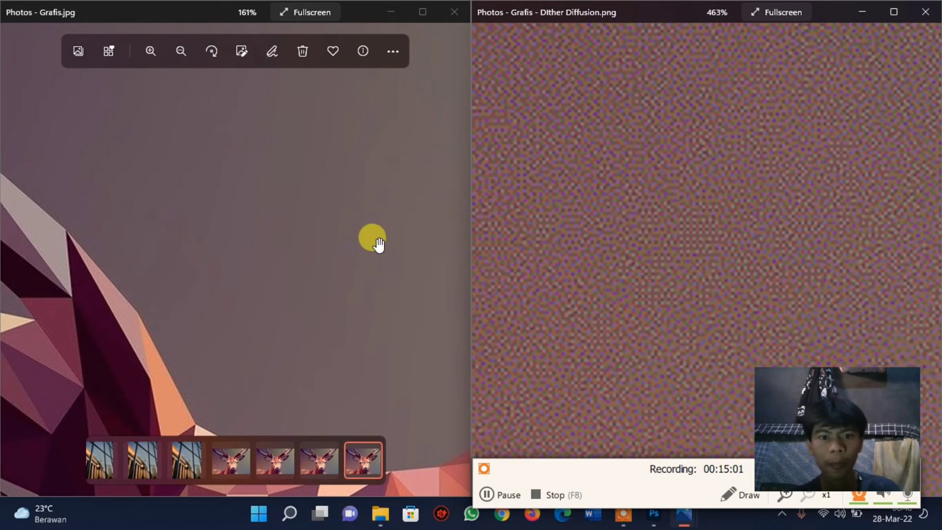
{"action": "scroll", "coordinate": [377, 237], "scroll_direction": "down", "scroll_amount": 5}
{"action": "scroll", "coordinate": [693, 191], "scroll_direction": "down", "scroll_amount": 5}
- Magnify Grafis - Dither Pattern.png on the right, then fit both deer images back to their windows
{"action": "key", "text": "Right"}
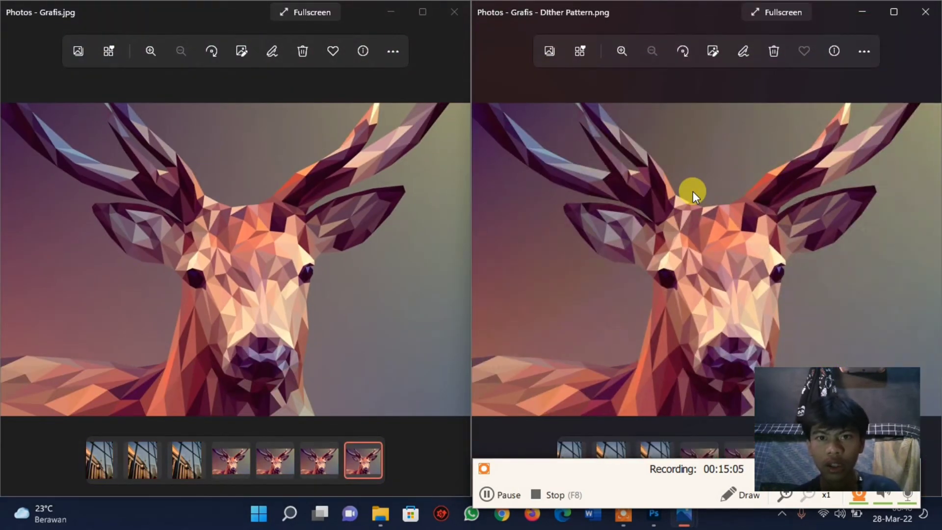
{"action": "scroll", "coordinate": [693, 191], "scroll_direction": "up", "scroll_amount": 2}
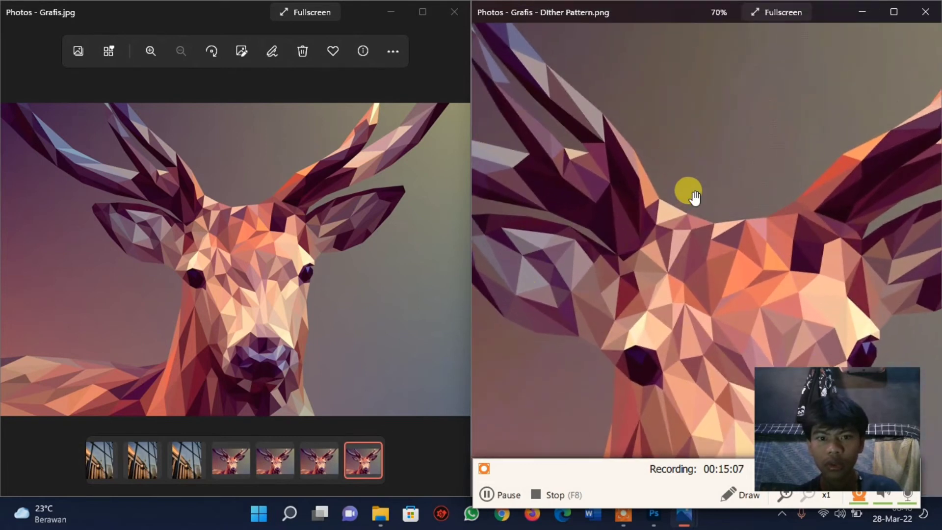
{"action": "scroll", "coordinate": [701, 155], "scroll_direction": "up", "scroll_amount": 2}
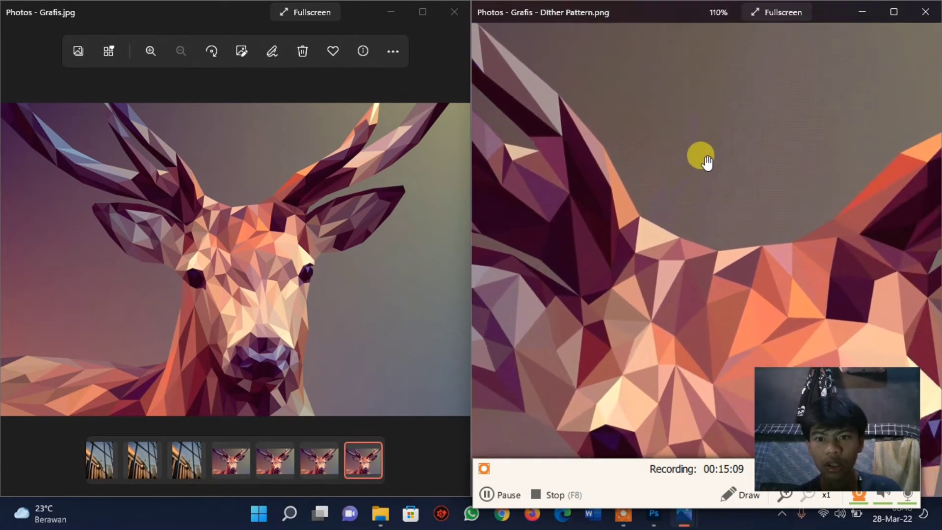
{"action": "scroll", "coordinate": [701, 154], "scroll_direction": "up", "scroll_amount": 1}
{"action": "scroll", "coordinate": [707, 162], "scroll_direction": "up", "scroll_amount": 1}
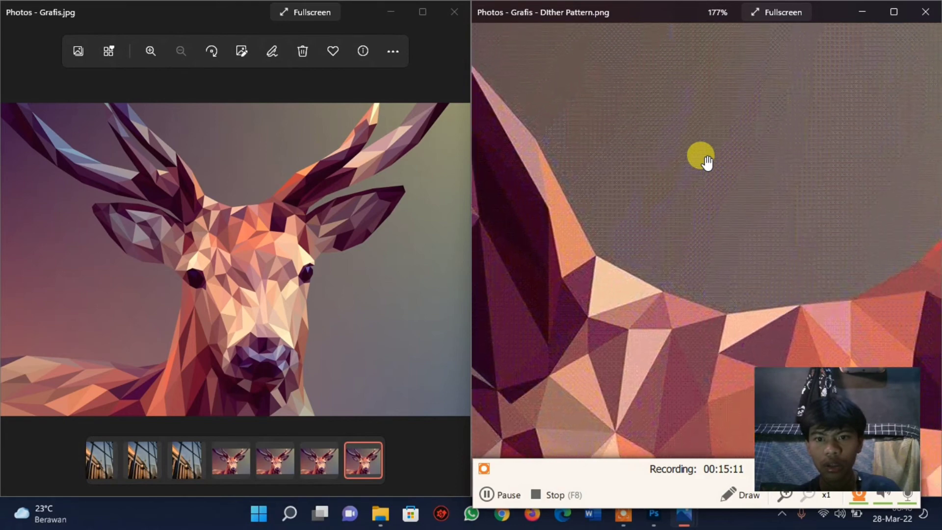
{"action": "scroll", "coordinate": [706, 162], "scroll_direction": "up", "scroll_amount": 2}
{"action": "scroll", "coordinate": [707, 162], "scroll_direction": "up", "scroll_amount": 1}
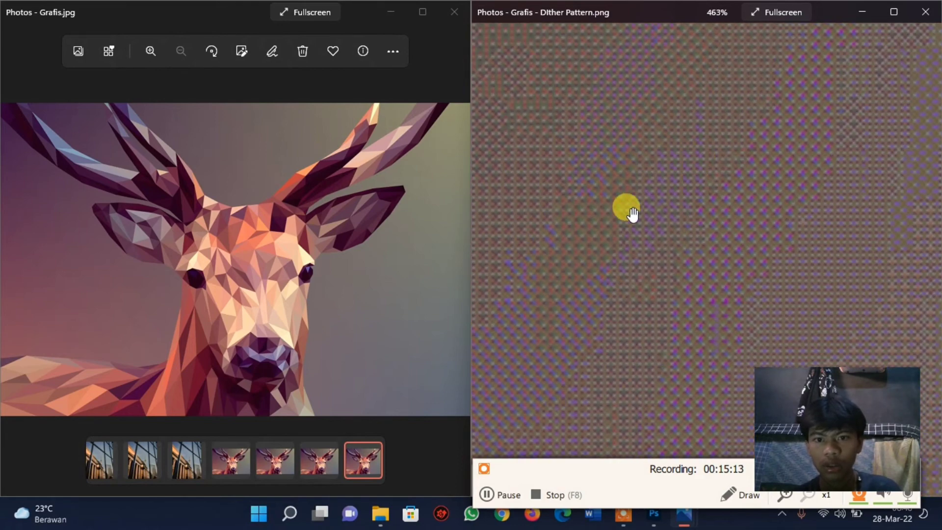
{"action": "scroll", "coordinate": [352, 260], "scroll_direction": "up", "scroll_amount": 1}
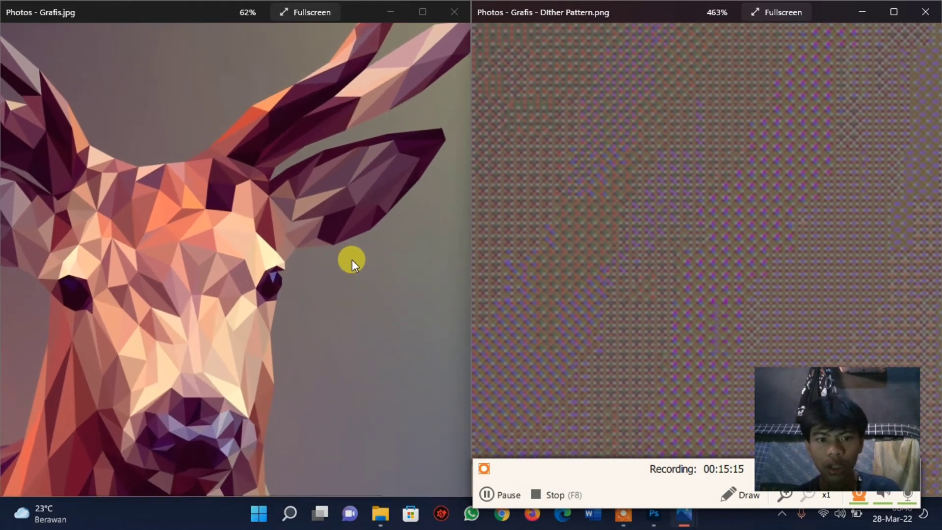
{"action": "scroll", "coordinate": [357, 262], "scroll_direction": "up", "scroll_amount": 2}
{"action": "scroll", "coordinate": [358, 262], "scroll_direction": "up", "scroll_amount": 1}
{"action": "scroll", "coordinate": [357, 262], "scroll_direction": "up", "scroll_amount": 1}
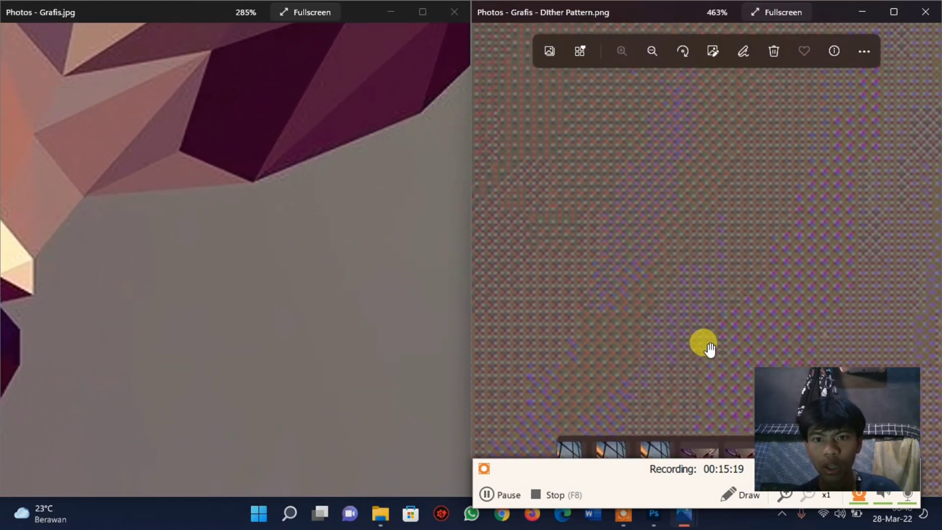
{"action": "mouse_move", "coordinate": [655, 220]}
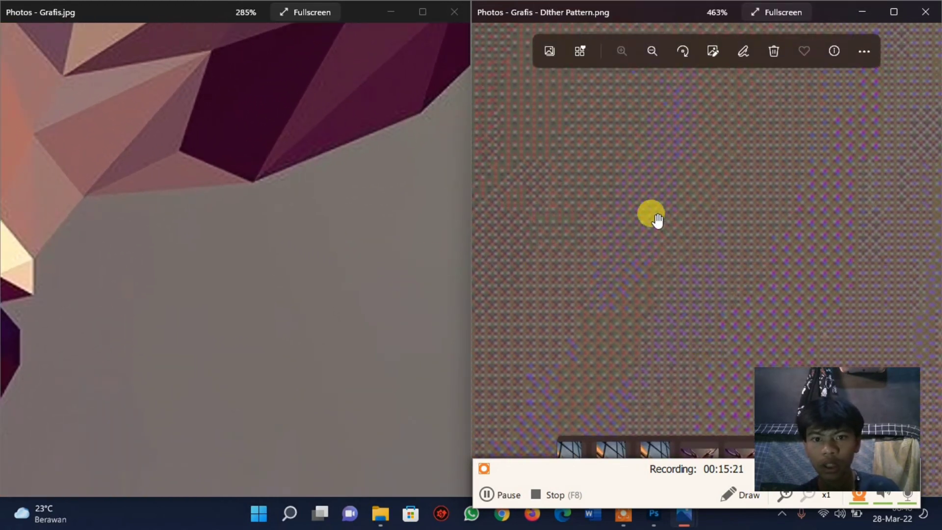
{"action": "double_click", "coordinate": [314, 217]}
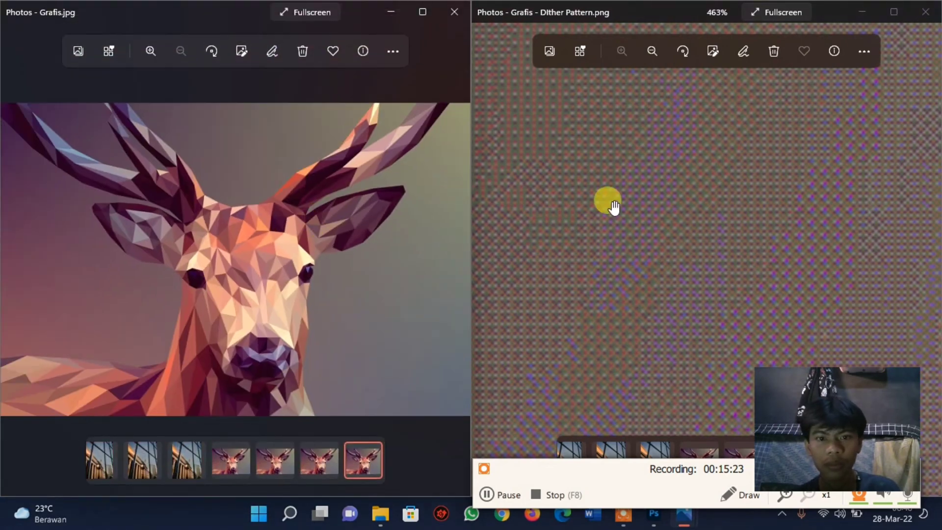
{"action": "double_click", "coordinate": [625, 206]}
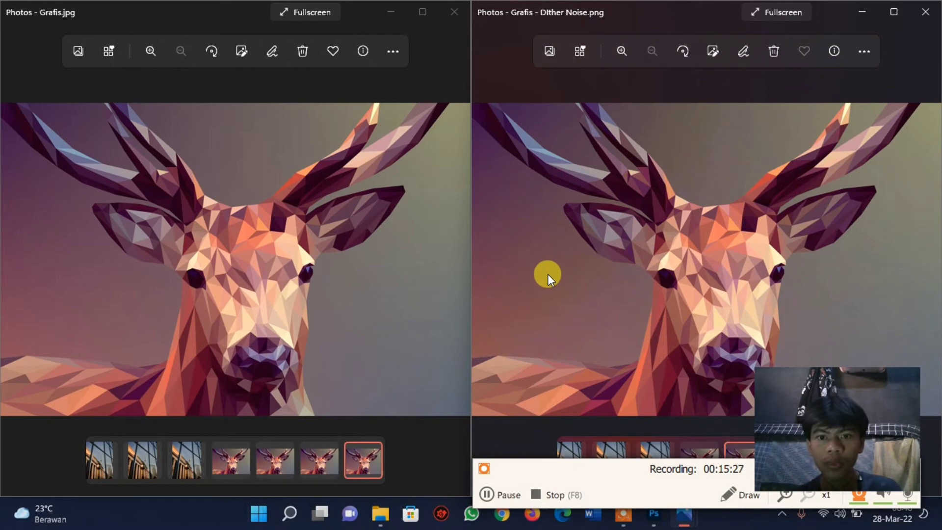
- Zoom into Grafis - Dither Noise.png and look around the magnified noise pattern
{"action": "scroll", "coordinate": [548, 274], "scroll_direction": "up", "scroll_amount": 2}
{"action": "scroll", "coordinate": [547, 274], "scroll_direction": "up", "scroll_amount": 2}
{"action": "scroll", "coordinate": [548, 274], "scroll_direction": "up", "scroll_amount": 2}
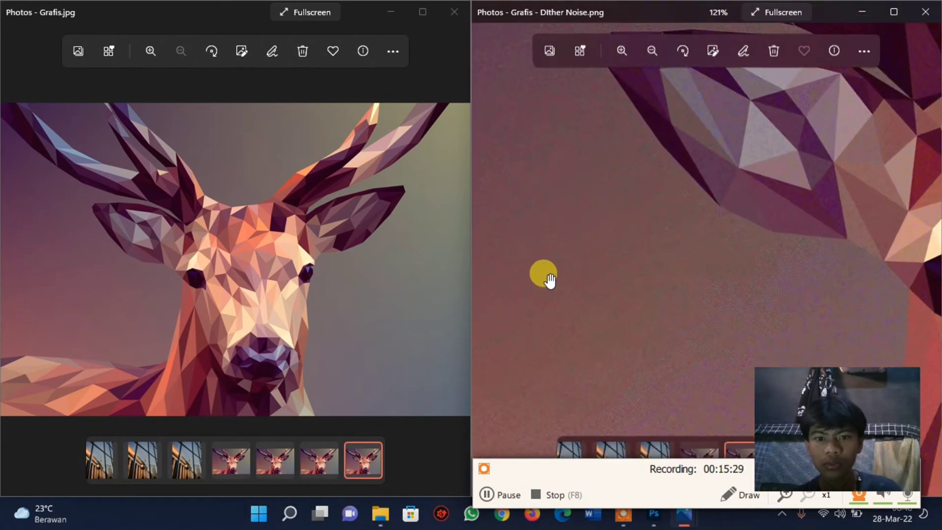
{"action": "scroll", "coordinate": [549, 277], "scroll_direction": "up", "scroll_amount": 2}
{"action": "scroll", "coordinate": [550, 280], "scroll_direction": "up", "scroll_amount": 2}
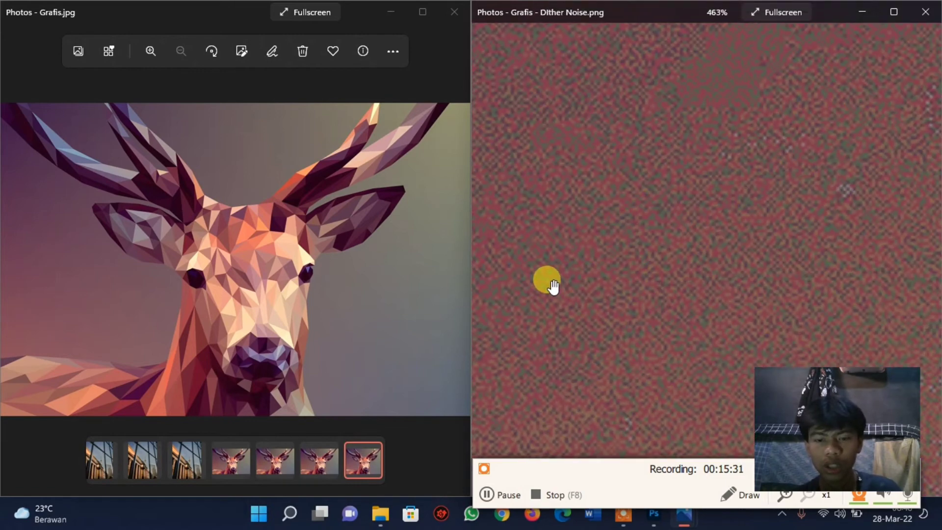
{"action": "mouse_move", "coordinate": [623, 177]}
{"action": "left_mouse_down"}
{"action": "mouse_move", "coordinate": [665, 364]}
{"action": "mouse_move", "coordinate": [613, 80]}
{"action": "mouse_move", "coordinate": [624, 141]}
{"action": "left_mouse_up"}
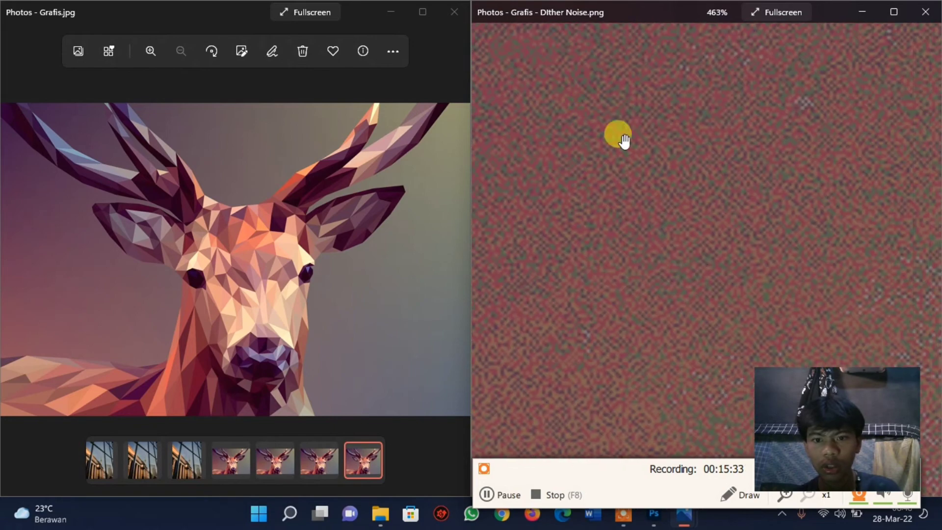
{"action": "left_click_drag", "start_coordinate": [712, 246], "coordinate": [564, 80]}
{"action": "left_click_drag", "start_coordinate": [669, 211], "coordinate": [613, 137]}
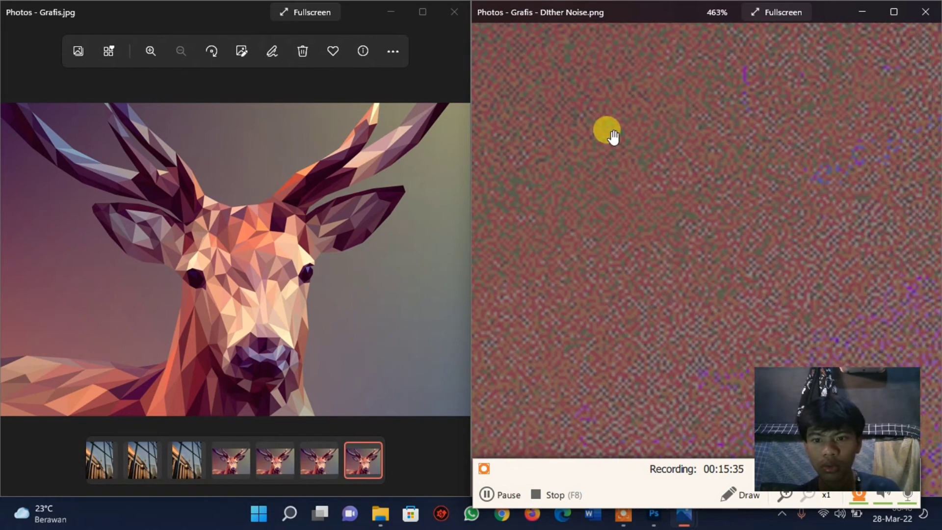
- Magnify the purple speckled area of the Noise image, then zoom back out
{"action": "scroll", "coordinate": [654, 222], "scroll_direction": "down", "scroll_amount": 10}
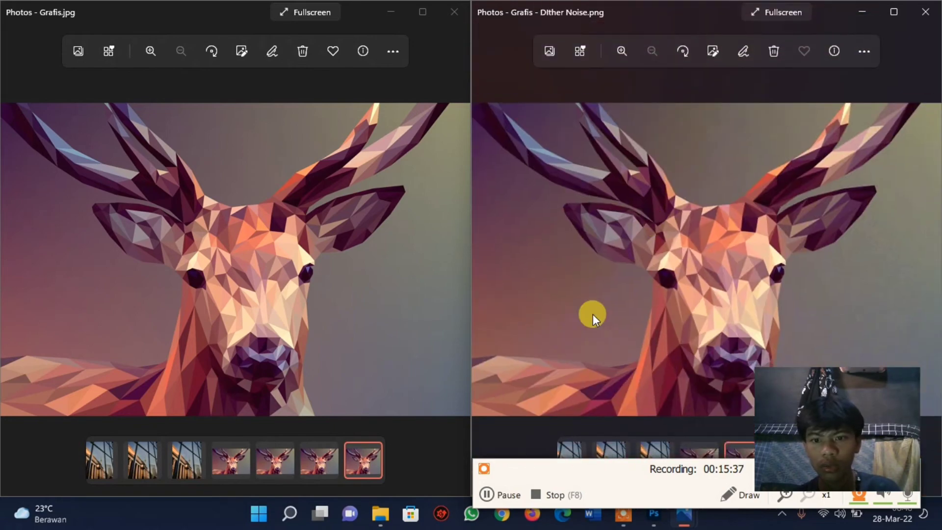
{"action": "scroll", "coordinate": [593, 315], "scroll_direction": "up", "scroll_amount": 3}
{"action": "scroll", "coordinate": [594, 317], "scroll_direction": "up", "scroll_amount": 2}
{"action": "scroll", "coordinate": [660, 216], "scroll_direction": "up", "scroll_amount": 2}
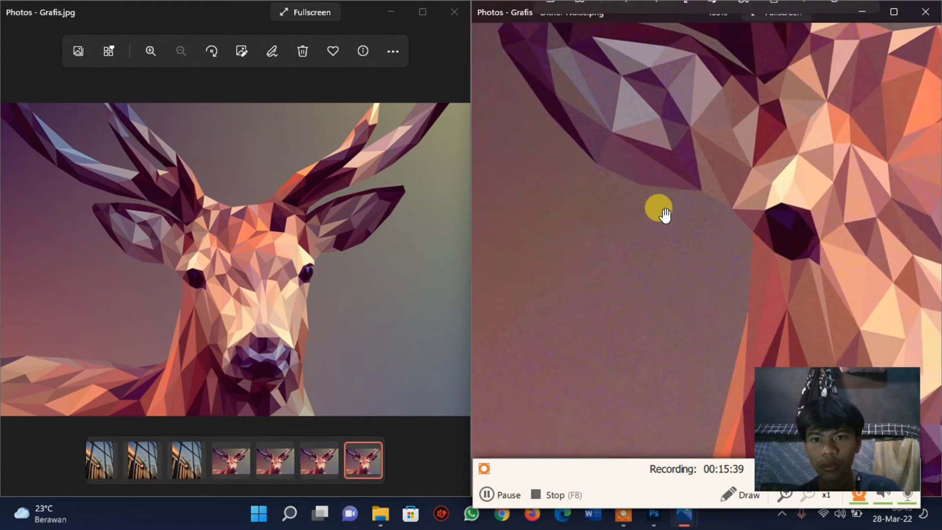
{"action": "left_click_drag", "start_coordinate": [669, 116], "coordinate": [665, 246]}
{"action": "scroll", "coordinate": [664, 245], "scroll_direction": "up", "scroll_amount": 2}
{"action": "scroll", "coordinate": [666, 245], "scroll_direction": "up", "scroll_amount": 1}
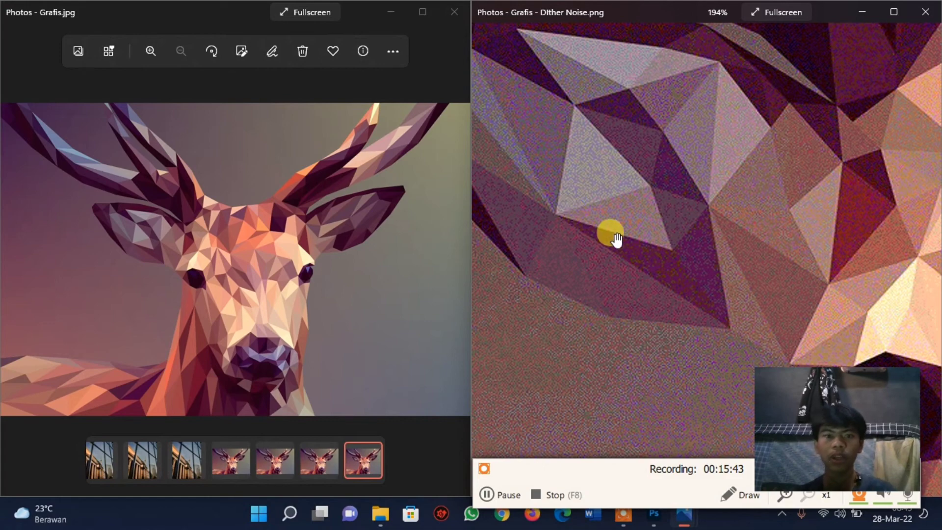
{"action": "scroll", "coordinate": [616, 239], "scroll_direction": "down", "scroll_amount": 3}
{"action": "scroll", "coordinate": [617, 238], "scroll_direction": "down", "scroll_amount": 3}
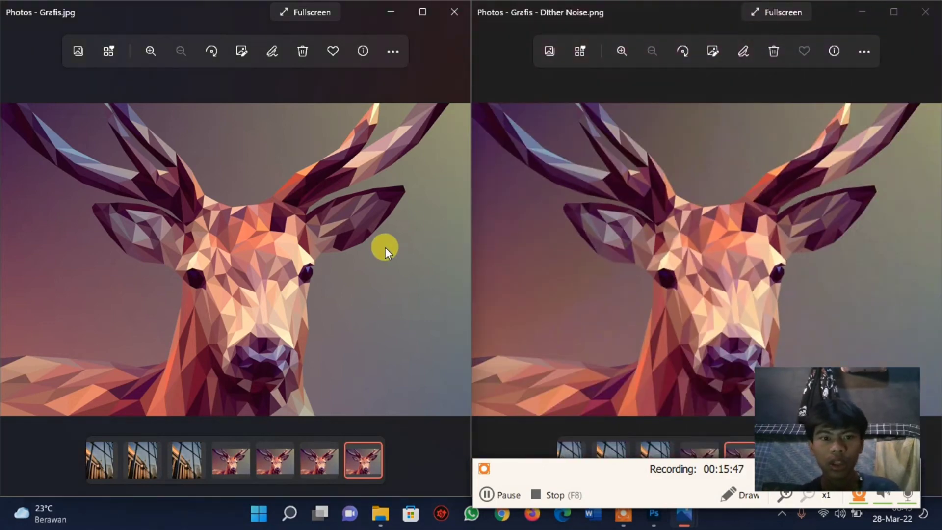
- Bring Campuran.png into the left window and change the image in the right window
{"action": "key", "text": "Right"}
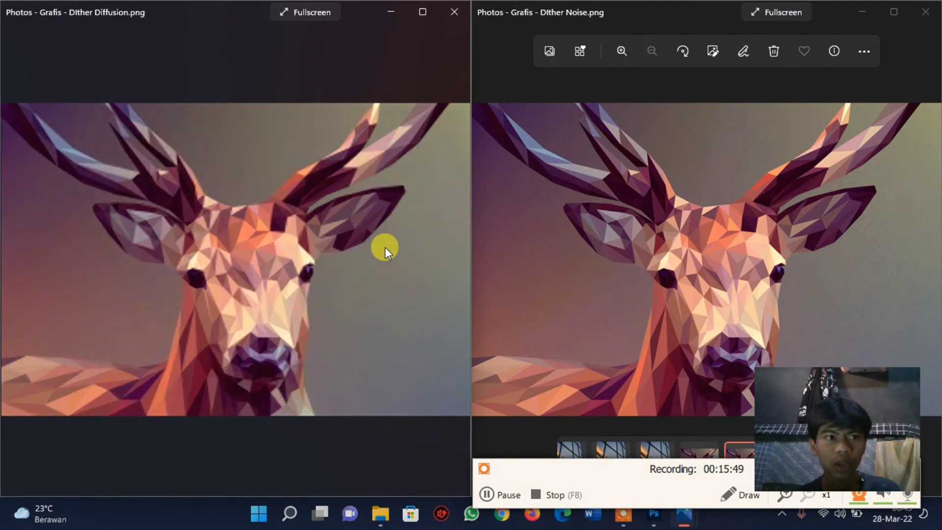
{"action": "key", "text": "Right"}
{"action": "key", "text": "Right"}
{"action": "key", "text": "Right"}
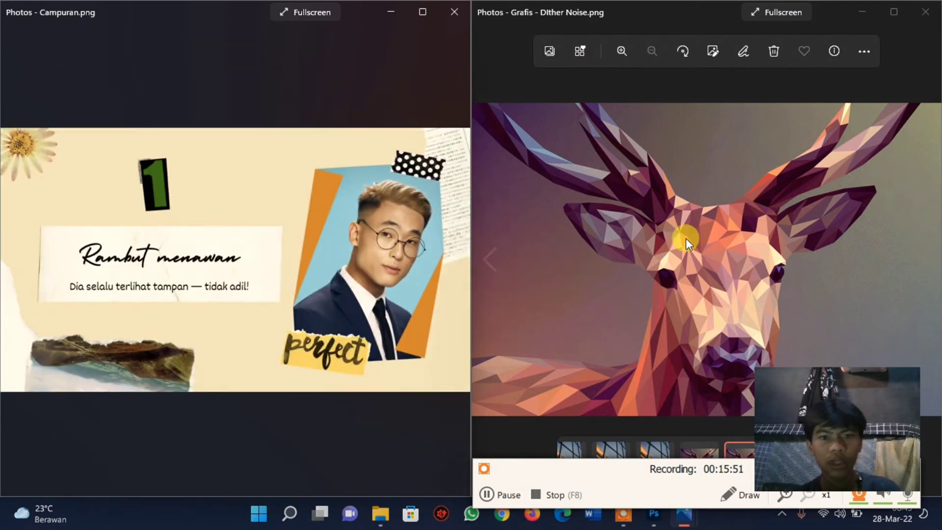
{"action": "left_click", "coordinate": [707, 220]}
{"action": "key", "text": "Left"}
- Put Campuran -Dither Diffusion.png on the right beside the Campuran.png original on the left
{"action": "key", "text": "Left"}
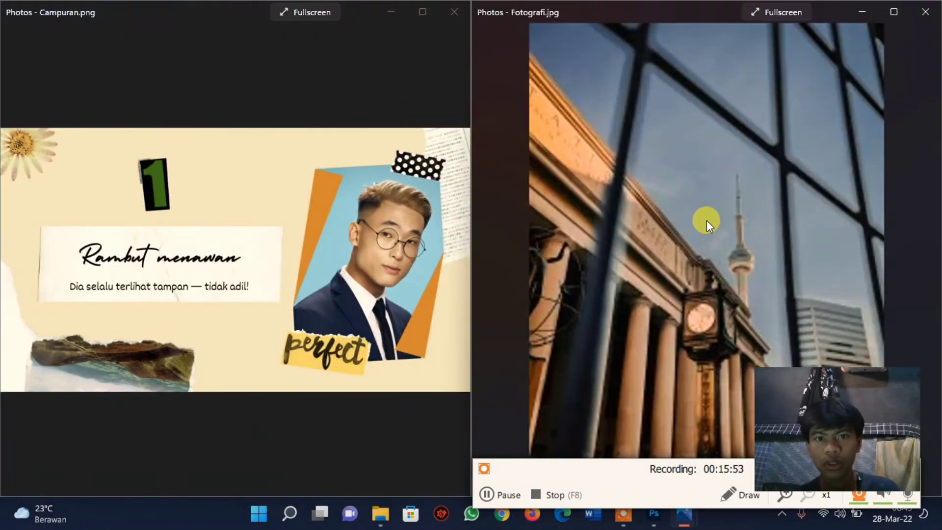
{"action": "key", "text": "Left"}
{"action": "key", "text": "Left"}
{"action": "key", "text": "Left"}
{"action": "key", "text": "Left"}
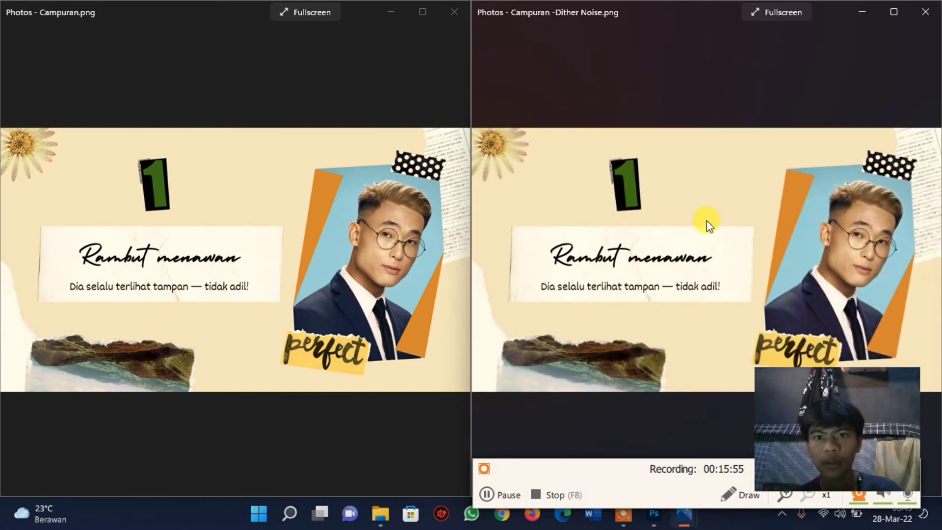
{"action": "key", "text": "Left"}
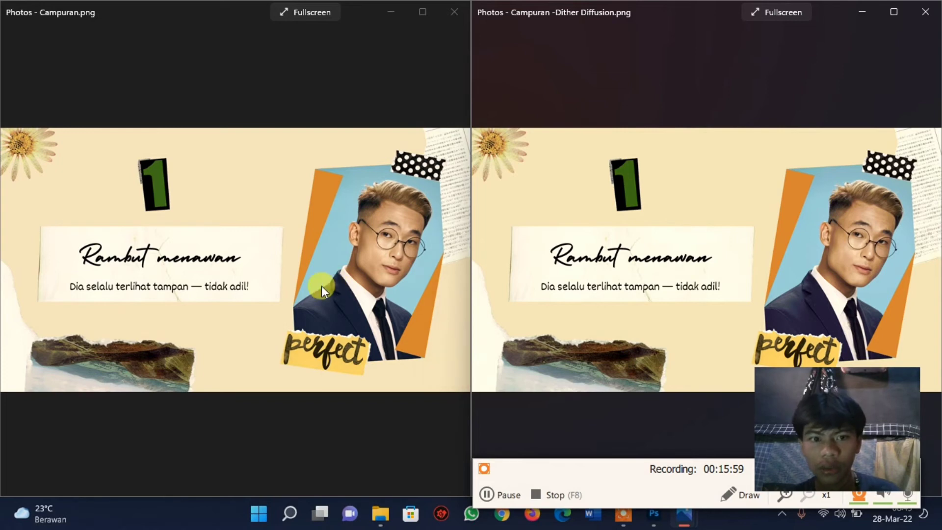
{"action": "scroll", "coordinate": [370, 270], "scroll_direction": "up", "scroll_amount": 2}
{"action": "scroll", "coordinate": [371, 270], "scroll_direction": "up", "scroll_amount": 2}
{"action": "key", "text": "Right"}
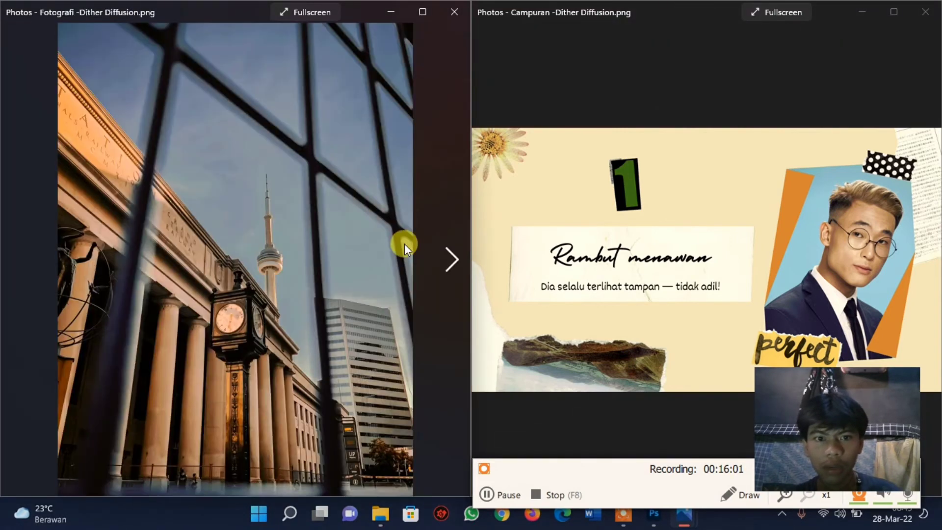
{"action": "key", "text": "Left"}
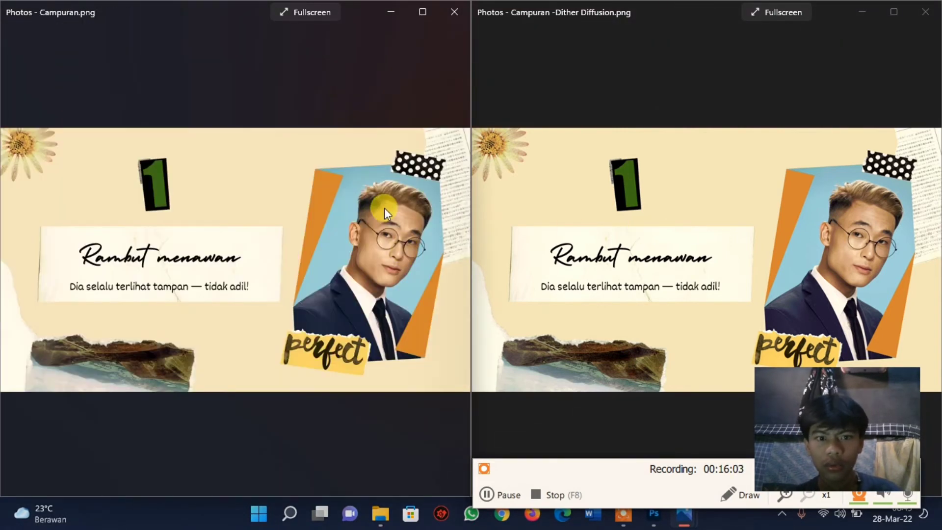
- Zoom both Campuran images in on the man's face
{"action": "scroll", "coordinate": [361, 205], "scroll_direction": "up", "scroll_amount": 2}
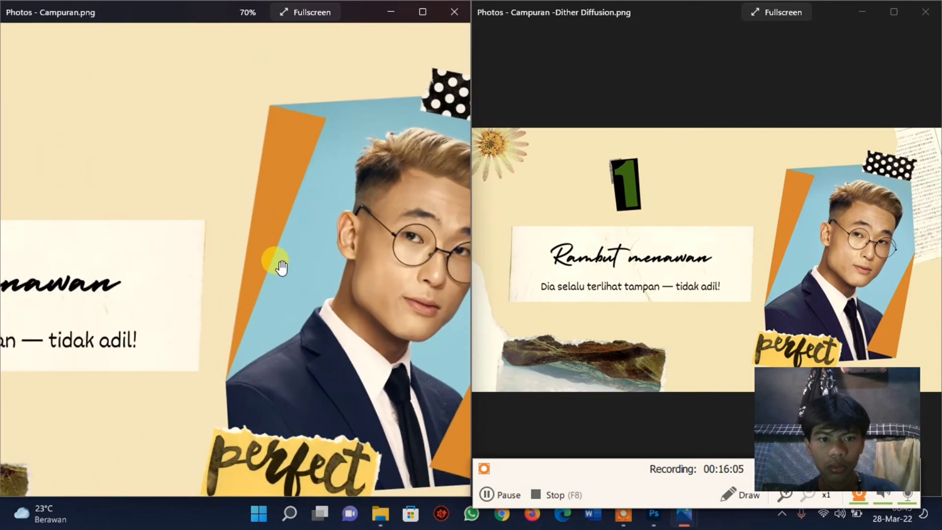
{"action": "left_click_drag", "start_coordinate": [281, 267], "coordinate": [189, 253]}
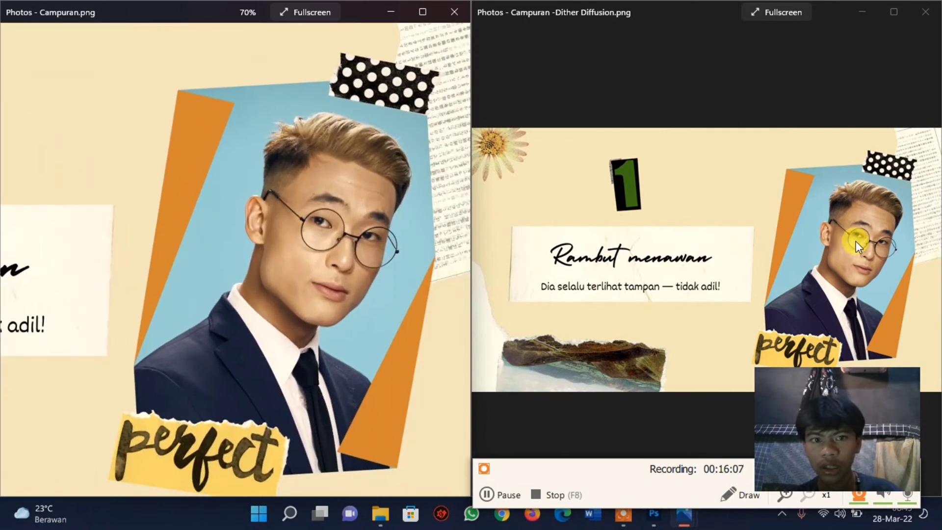
{"action": "scroll", "coordinate": [856, 241], "scroll_direction": "up", "scroll_amount": 2}
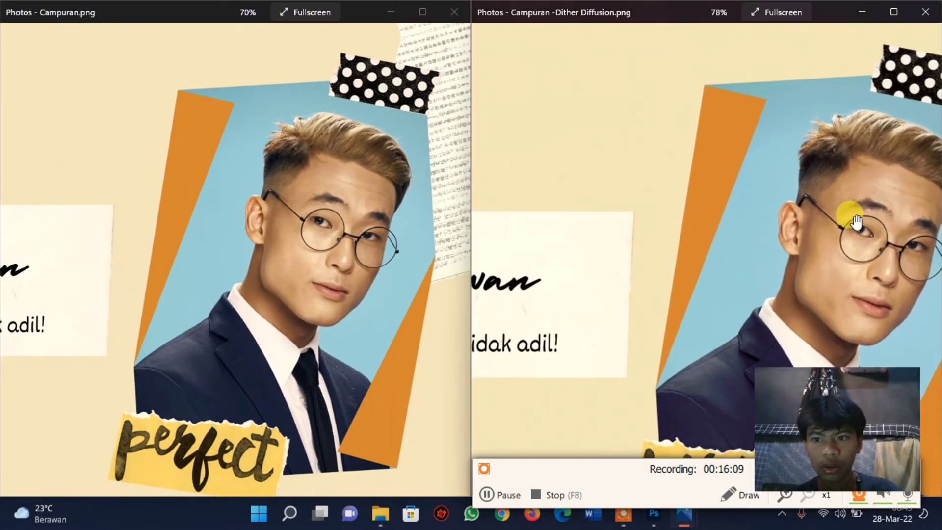
{"action": "left_click_drag", "start_coordinate": [868, 227], "coordinate": [804, 229]}
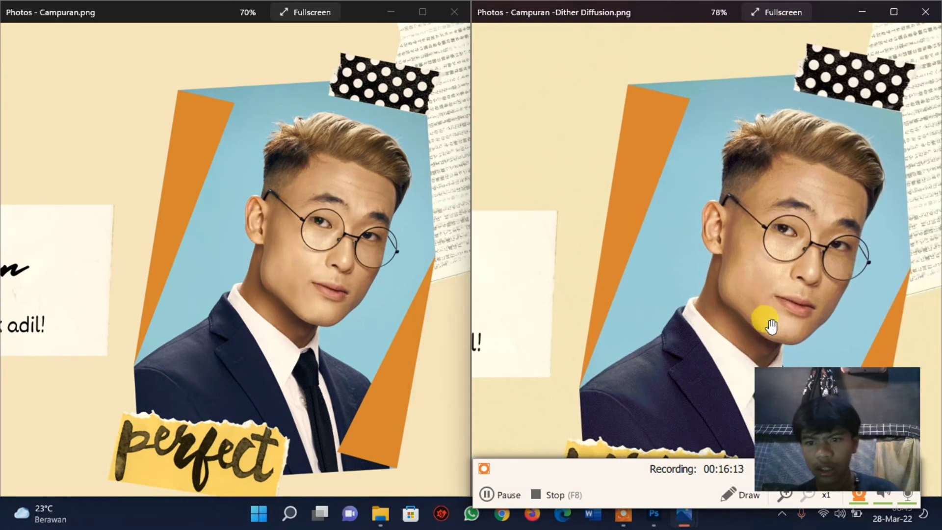
{"action": "scroll", "coordinate": [762, 329], "scroll_direction": "up", "scroll_amount": 3}
{"action": "scroll", "coordinate": [765, 332], "scroll_direction": "up", "scroll_amount": 2}
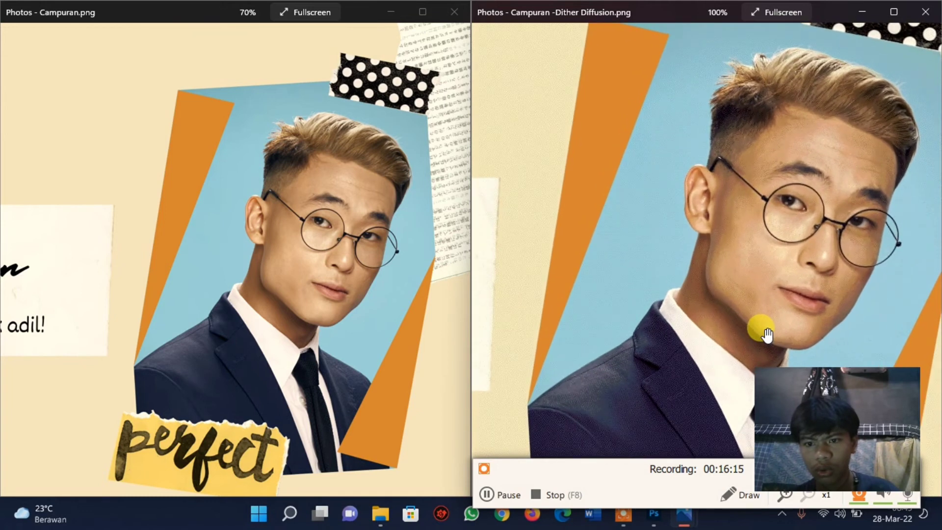
{"action": "scroll", "coordinate": [767, 336], "scroll_direction": "up", "scroll_amount": 1}
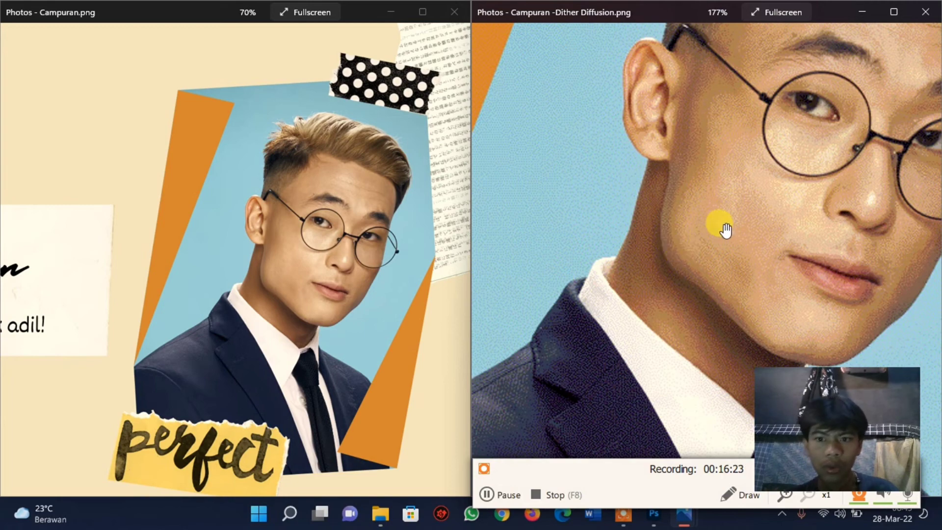
- Magnify the original Campuran to 390% on the man's cheek and neck
{"action": "left_click", "coordinate": [195, 300]}
{"action": "scroll", "coordinate": [195, 296], "scroll_direction": "down", "scroll_amount": 3}
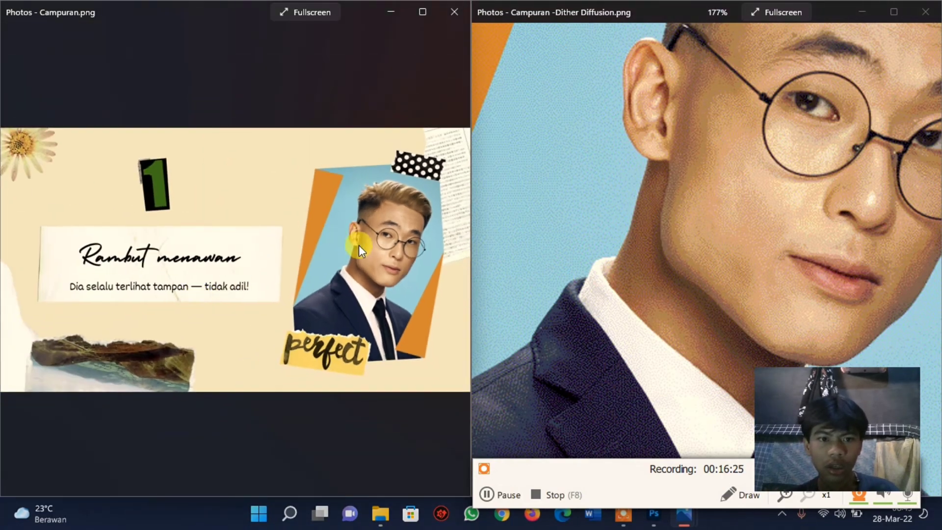
{"action": "scroll", "coordinate": [360, 246], "scroll_direction": "up", "scroll_amount": 3}
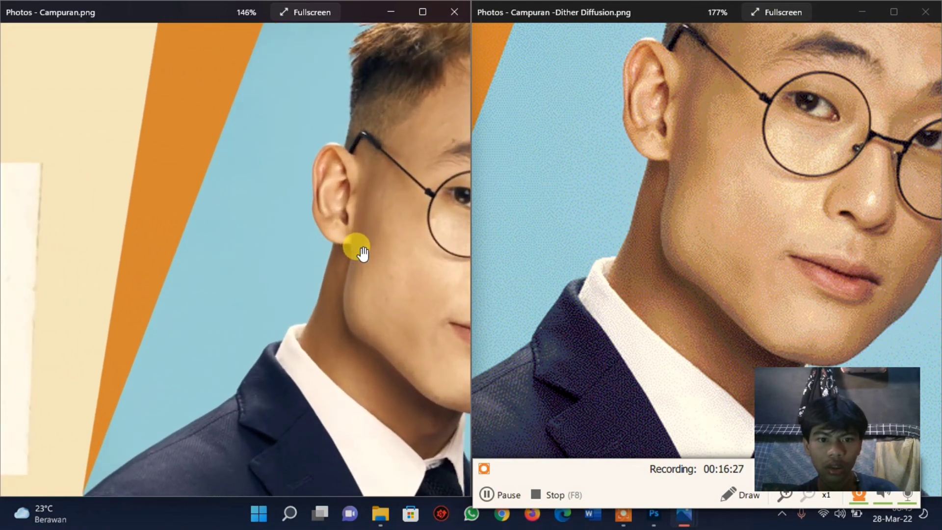
{"action": "scroll", "coordinate": [362, 253], "scroll_direction": "up", "scroll_amount": 1}
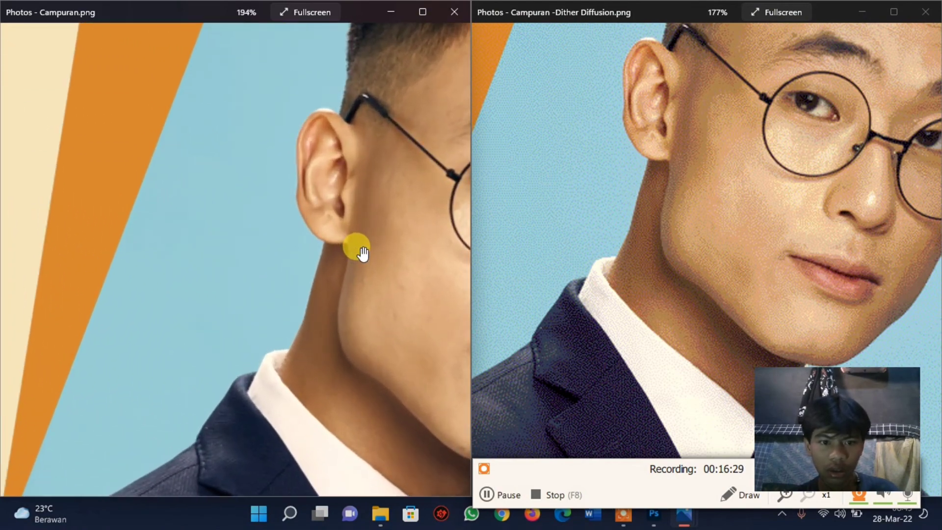
{"action": "left_click_drag", "start_coordinate": [379, 330], "coordinate": [326, 305]}
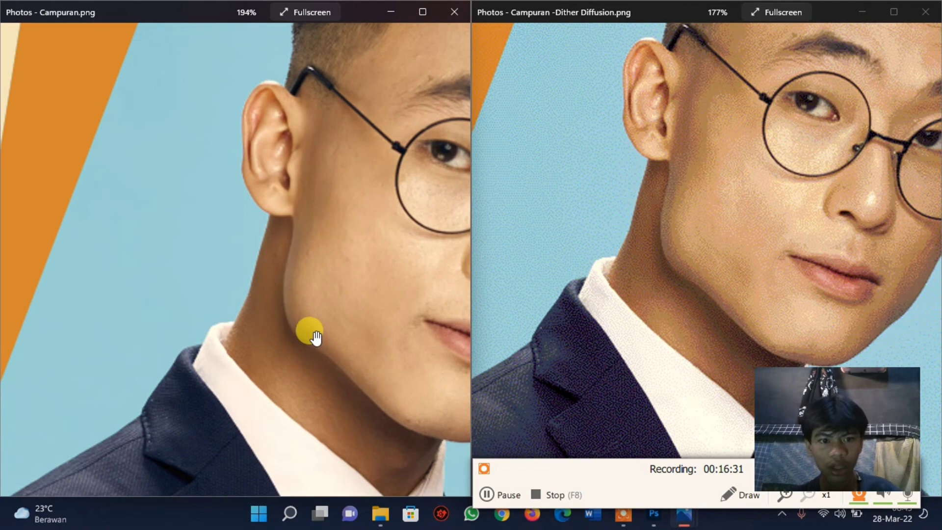
{"action": "scroll", "coordinate": [314, 336], "scroll_direction": "up", "scroll_amount": 2}
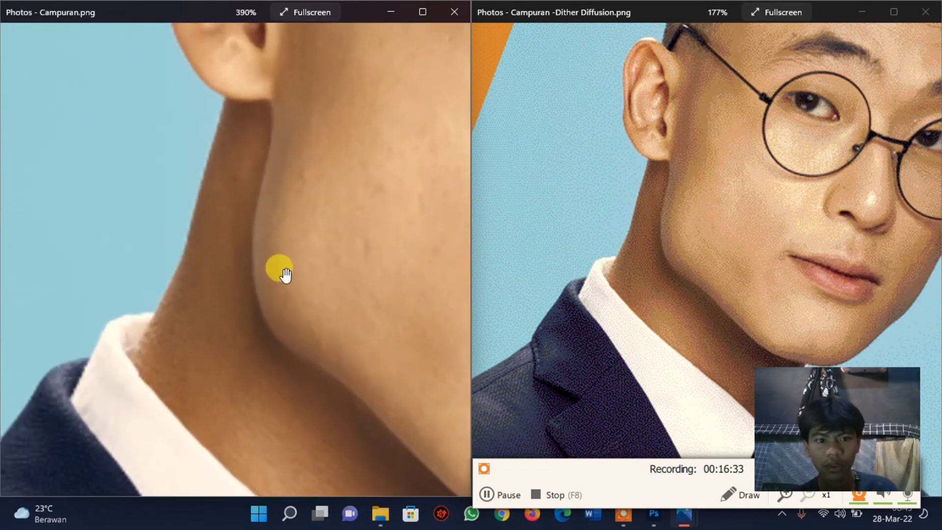
{"action": "scroll", "coordinate": [752, 222], "scroll_direction": "up", "scroll_amount": 1}
{"action": "scroll", "coordinate": [751, 222], "scroll_direction": "up", "scroll_amount": 1}
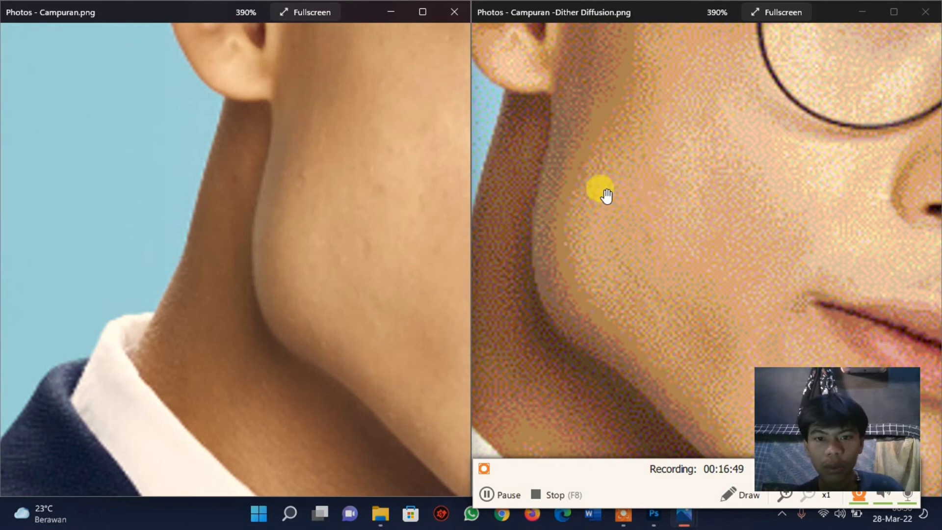
{"action": "scroll", "coordinate": [347, 224], "scroll_direction": "down", "scroll_amount": 5}
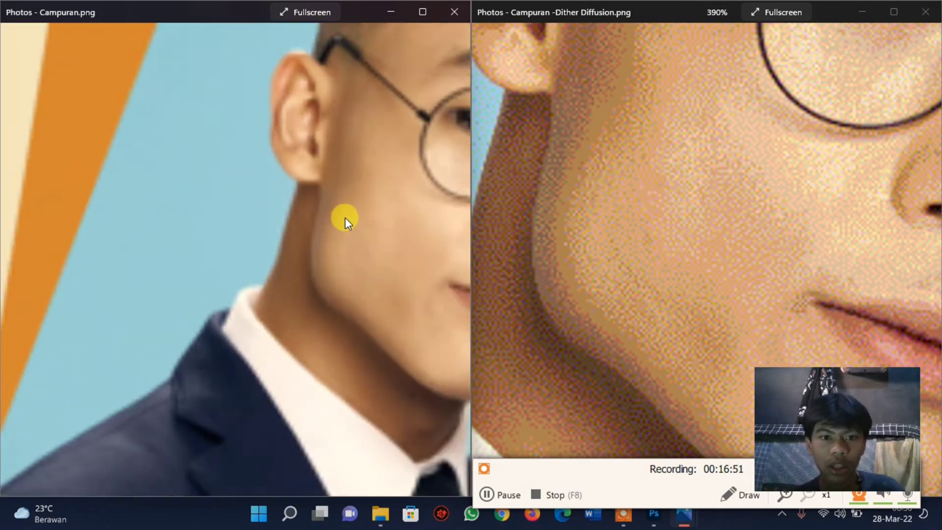
- Zoom Campuran -Dither Noise.png far in beside the original Campuran
{"action": "scroll", "coordinate": [579, 224], "scroll_direction": "down", "scroll_amount": 5}
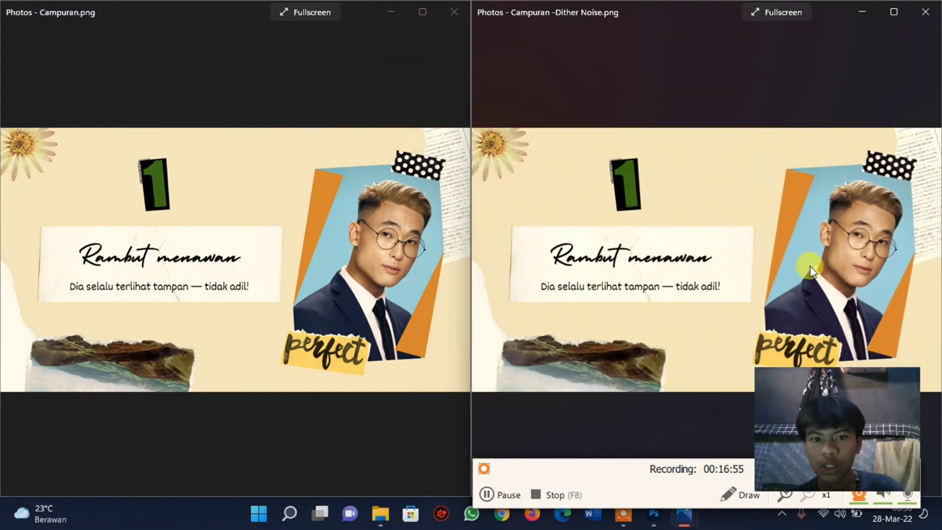
{"action": "scroll", "coordinate": [823, 235], "scroll_direction": "up", "scroll_amount": 3}
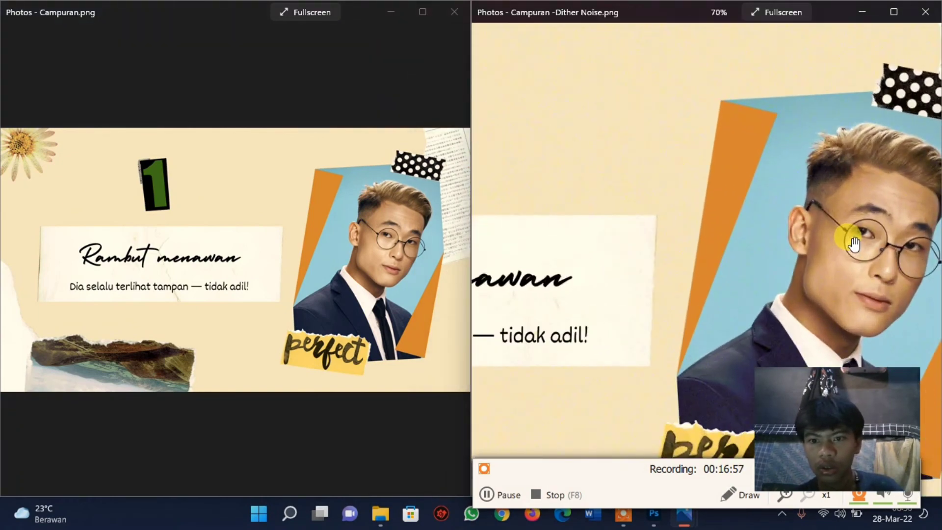
{"action": "scroll", "coordinate": [250, 276], "scroll_direction": "up", "scroll_amount": 1}
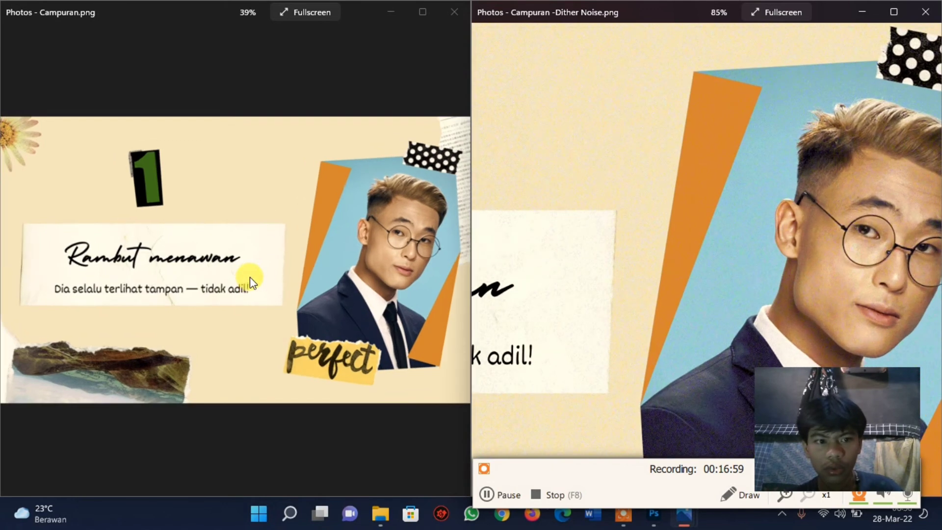
{"action": "scroll", "coordinate": [249, 276], "scroll_direction": "up", "scroll_amount": 2}
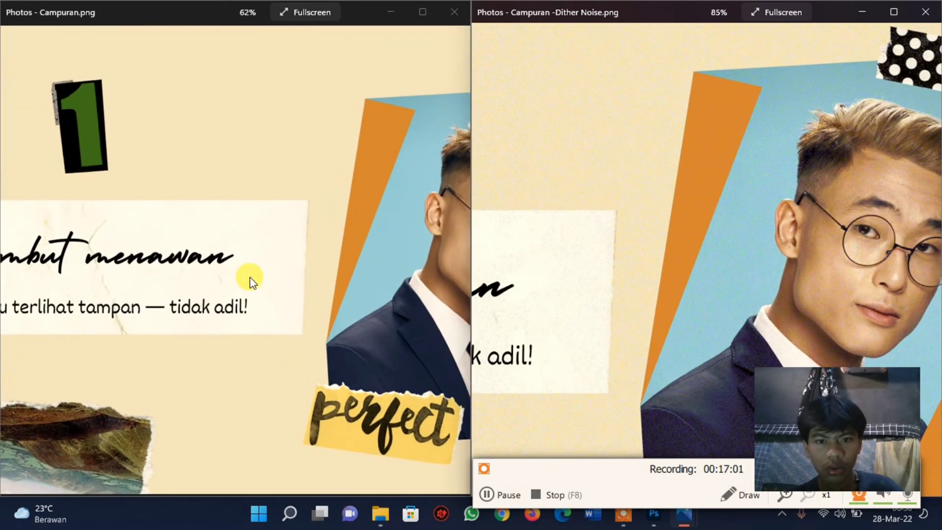
{"action": "scroll", "coordinate": [249, 277], "scroll_direction": "up", "scroll_amount": 1}
{"action": "scroll", "coordinate": [251, 278], "scroll_direction": "up", "scroll_amount": 2}
{"action": "scroll", "coordinate": [254, 280], "scroll_direction": "up", "scroll_amount": 1}
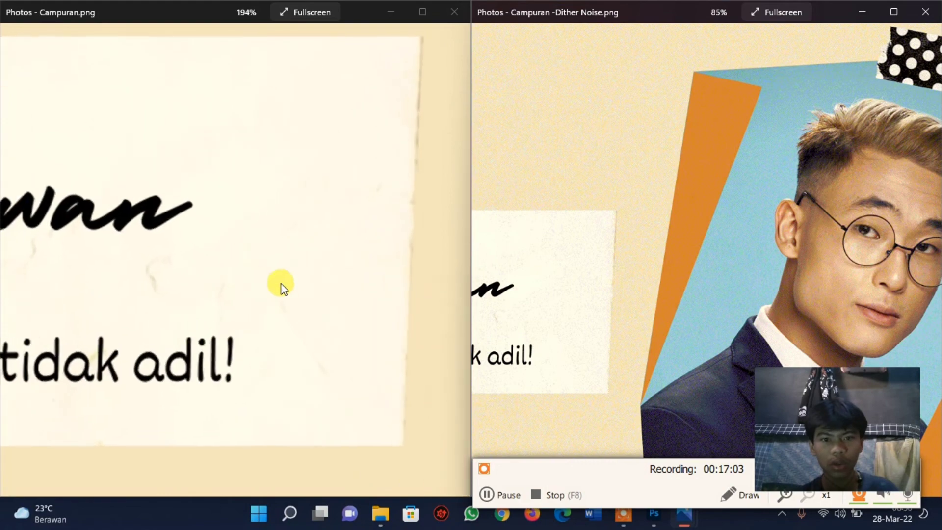
{"action": "left_click_drag", "start_coordinate": [600, 298], "coordinate": [661, 301]}
- Magnify the Noise image at the edge of the white text card
{"action": "scroll", "coordinate": [661, 301], "scroll_direction": "up", "scroll_amount": 3}
{"action": "scroll", "coordinate": [662, 302], "scroll_direction": "up", "scroll_amount": 1}
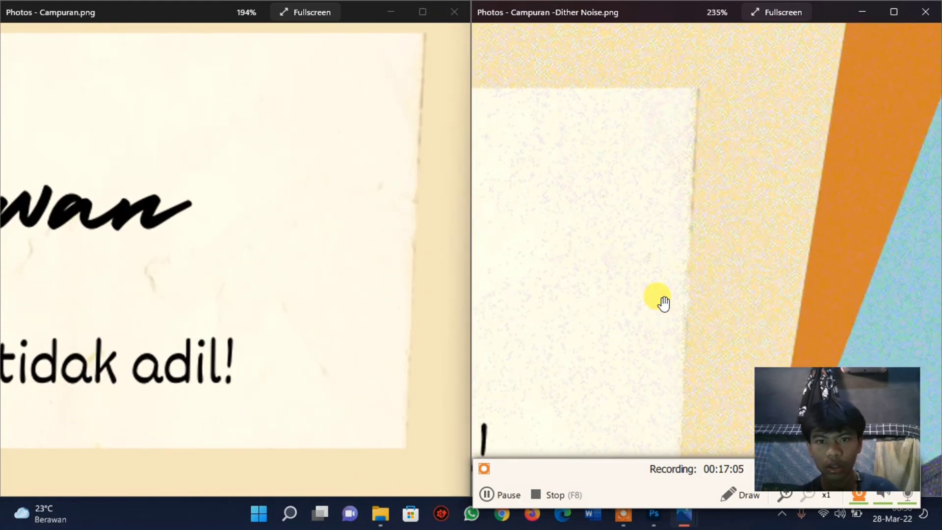
{"action": "scroll", "coordinate": [663, 303], "scroll_direction": "down", "scroll_amount": 1}
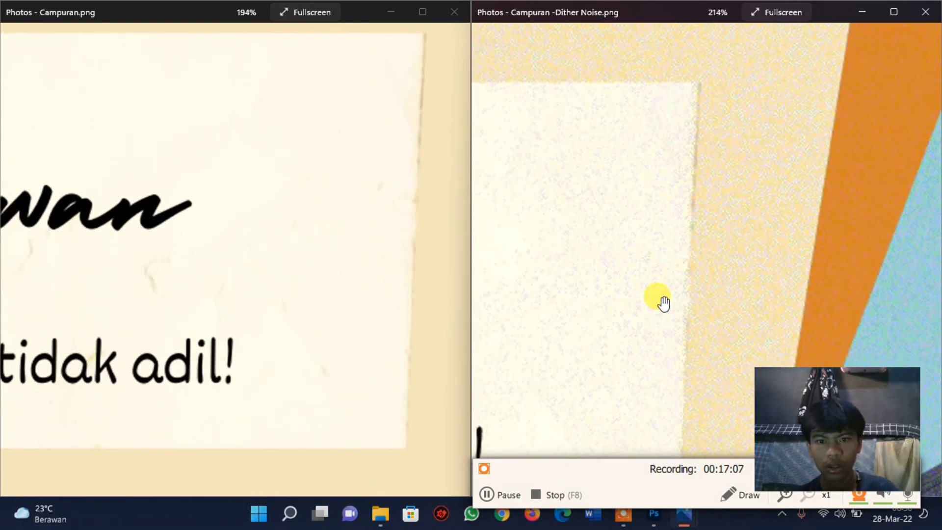
{"action": "scroll", "coordinate": [670, 303], "scroll_direction": "down", "scroll_amount": 3}
{"action": "scroll", "coordinate": [673, 303], "scroll_direction": "down", "scroll_amount": 1}
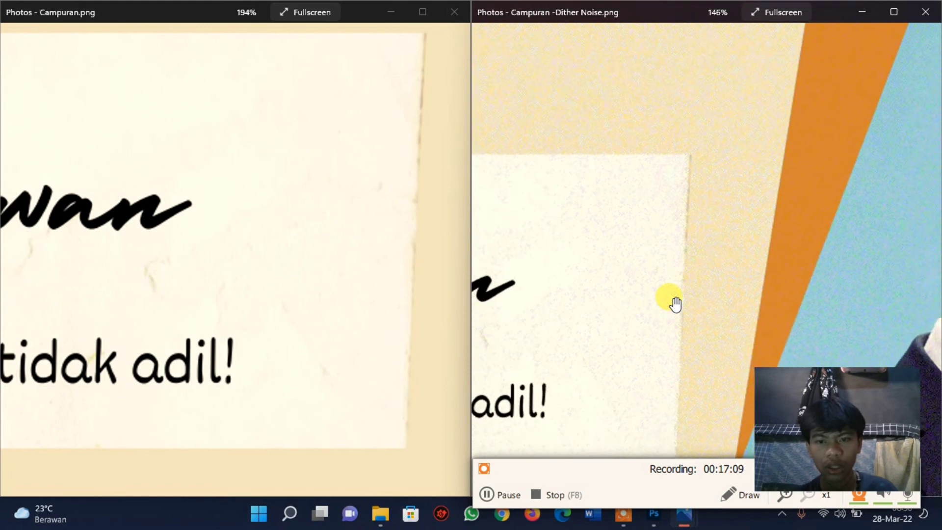
{"action": "scroll", "coordinate": [676, 304], "scroll_direction": "down", "scroll_amount": 2}
{"action": "mouse_move", "coordinate": [727, 255]}
{"action": "left_mouse_down"}
{"action": "mouse_move", "coordinate": [755, 192]}
{"action": "mouse_move", "coordinate": [709, 245]}
{"action": "left_mouse_up"}
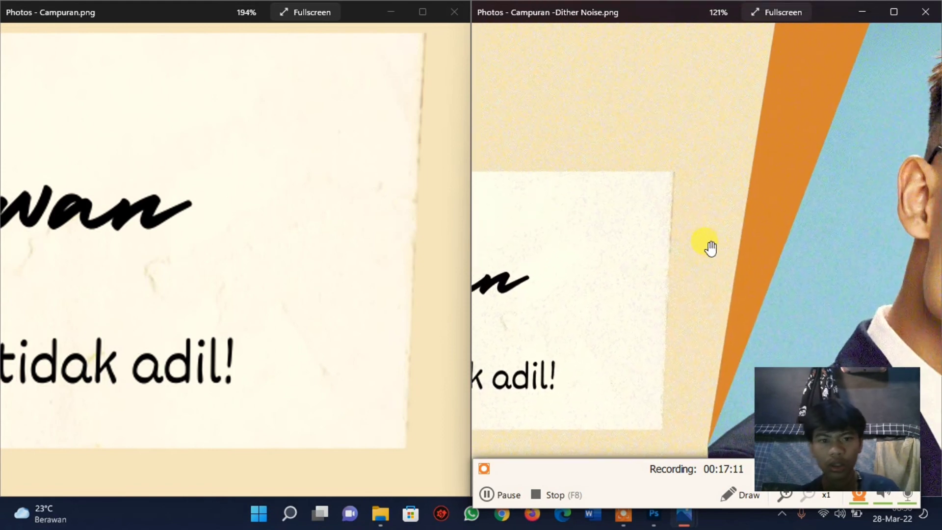
{"action": "scroll", "coordinate": [760, 251], "scroll_direction": "up", "scroll_amount": 1}
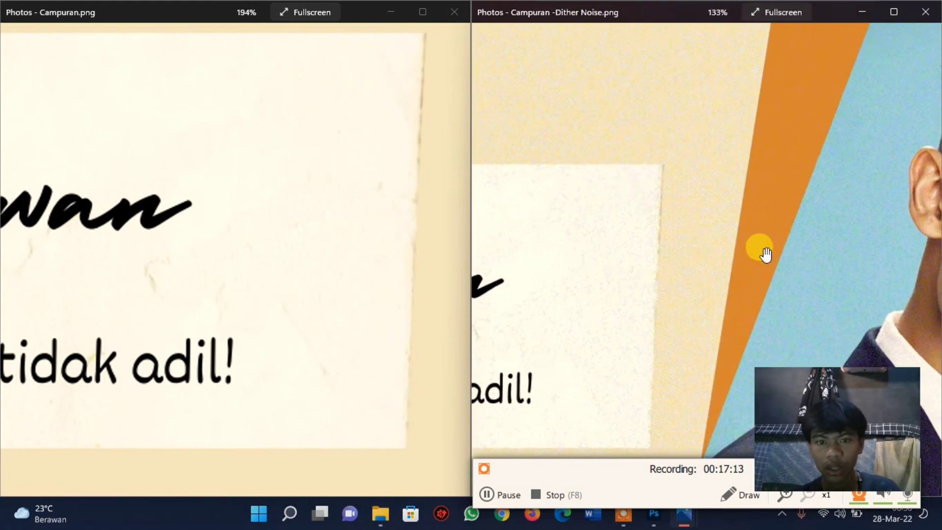
{"action": "scroll", "coordinate": [704, 257], "scroll_direction": "up", "scroll_amount": 2}
{"action": "scroll", "coordinate": [576, 238], "scroll_direction": "up", "scroll_amount": 2}
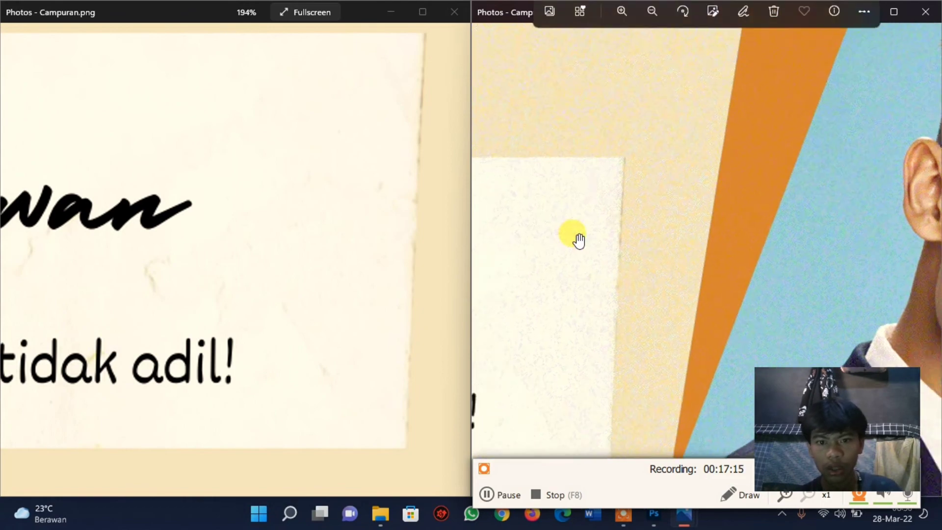
{"action": "scroll", "coordinate": [577, 238], "scroll_direction": "up", "scroll_amount": 4}
{"action": "scroll", "coordinate": [578, 239], "scroll_direction": "up", "scroll_amount": 3}
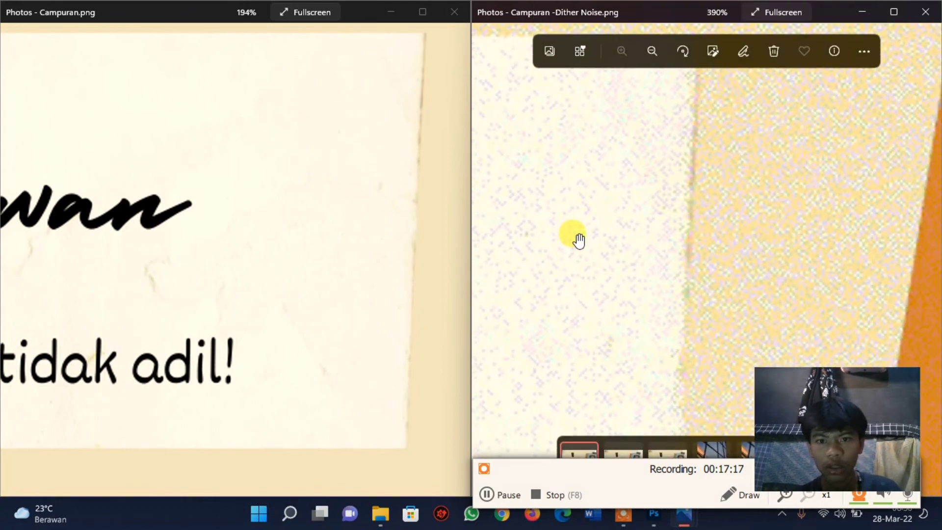
{"action": "left_click_drag", "start_coordinate": [648, 265], "coordinate": [735, 182]}
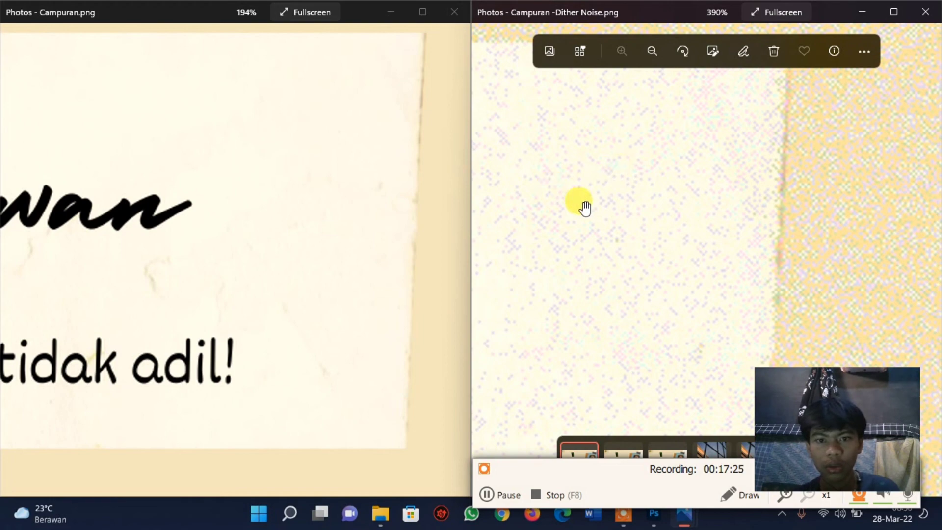
- Move the Noise image past the ear and glasses to a close-up of the cheek
{"action": "scroll", "coordinate": [585, 208], "scroll_direction": "down", "scroll_amount": 3}
{"action": "left_click_drag", "start_coordinate": [801, 241], "coordinate": [573, 223]}
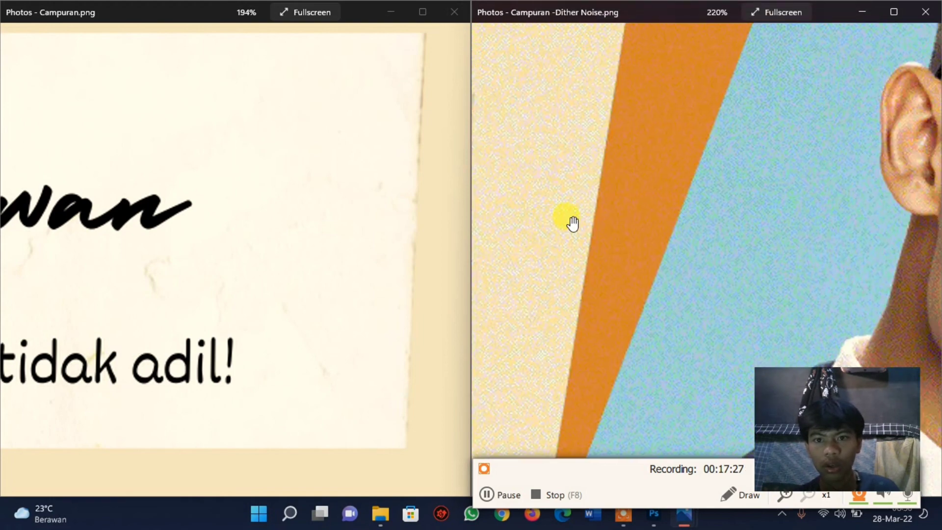
{"action": "left_click_drag", "start_coordinate": [803, 242], "coordinate": [526, 225]}
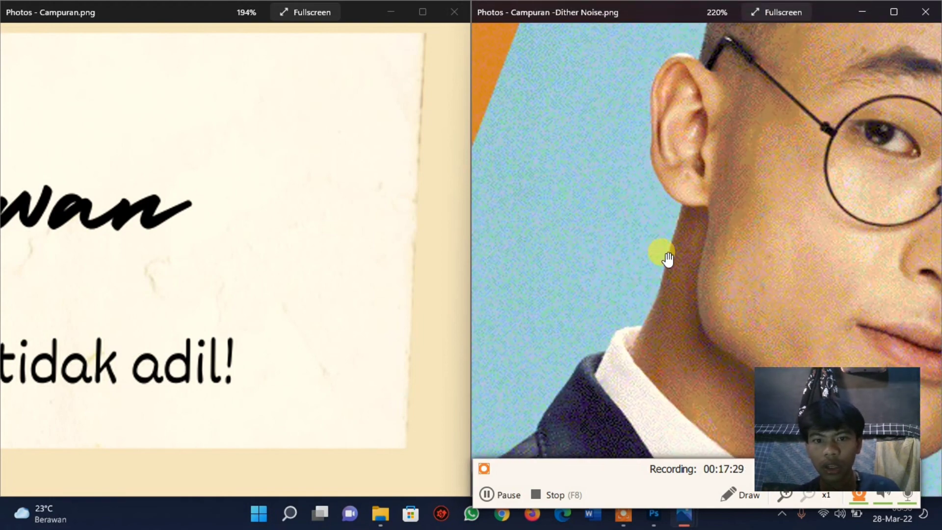
{"action": "left_click_drag", "start_coordinate": [717, 252], "coordinate": [542, 225]}
{"action": "scroll", "coordinate": [568, 263], "scroll_direction": "up", "scroll_amount": 1}
{"action": "scroll", "coordinate": [567, 263], "scroll_direction": "up", "scroll_amount": 2}
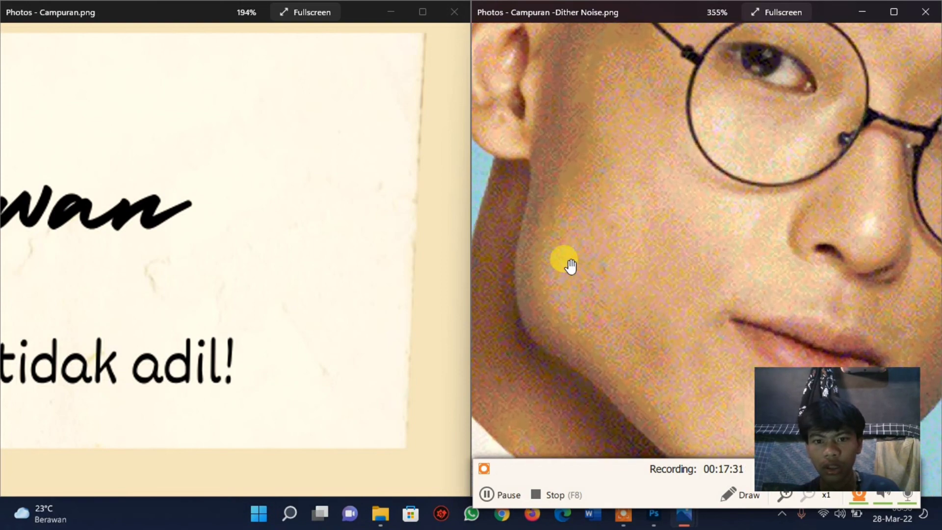
{"action": "scroll", "coordinate": [568, 263], "scroll_direction": "up", "scroll_amount": 1}
- Bring the face into view in the original Campuran, then zoom the Noise image back out
{"action": "left_click_drag", "start_coordinate": [291, 242], "coordinate": [139, 219]}
{"action": "left_click_drag", "start_coordinate": [319, 280], "coordinate": [80, 344]}
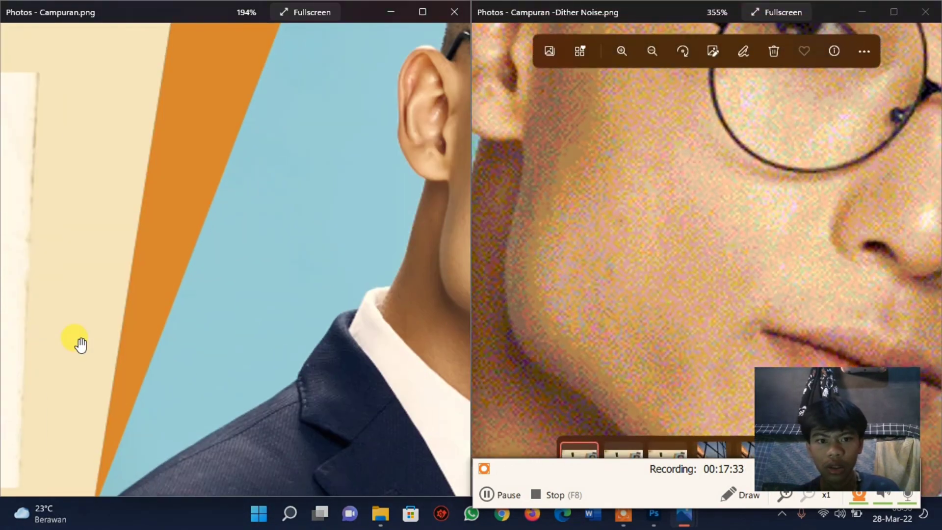
{"action": "left_click_drag", "start_coordinate": [245, 337], "coordinate": [86, 366]}
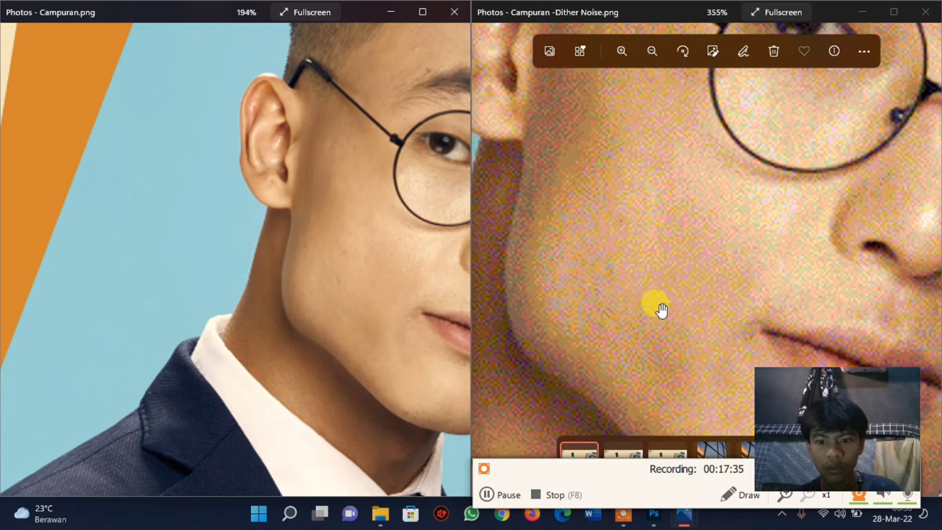
{"action": "left_click", "coordinate": [728, 278]}
{"action": "scroll", "coordinate": [608, 276], "scroll_direction": "down", "scroll_amount": 2}
{"action": "scroll", "coordinate": [613, 282], "scroll_direction": "down", "scroll_amount": 2}
- Bring up Campuran -Dither Pattern.png for comparison beside the original image
{"action": "key", "text": "Right"}
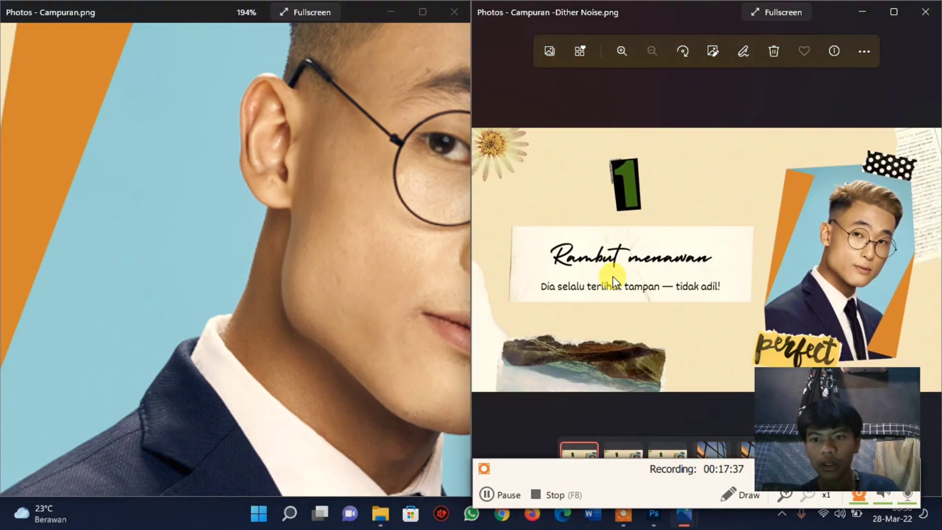
{"action": "left_click", "coordinate": [342, 266]}
{"action": "key", "text": "Right"}
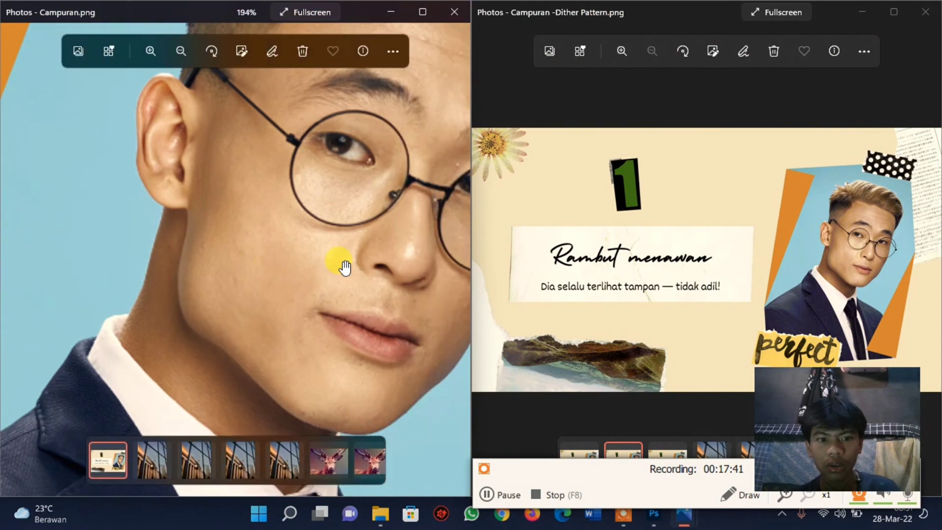
{"action": "left_click", "coordinate": [694, 219]}
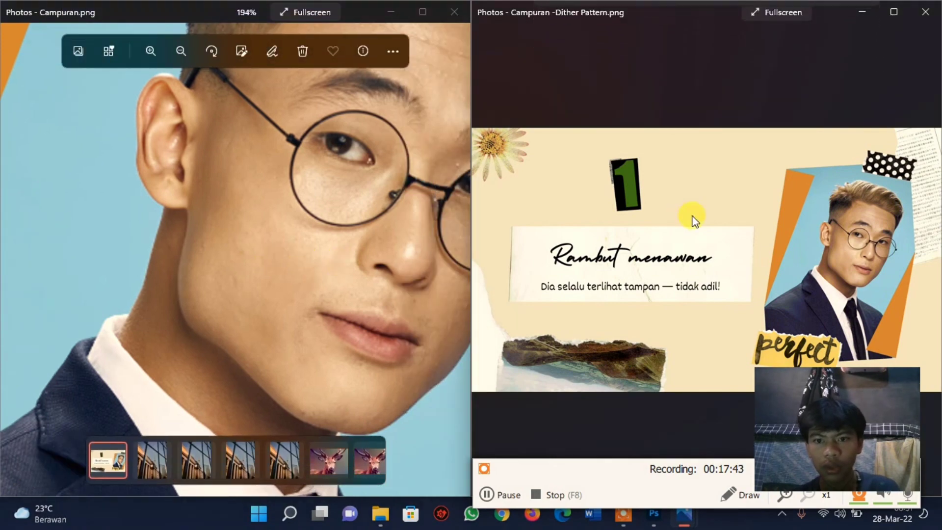
- Zoom the Dither Pattern image in and inspect the white text card's edge and corner
{"action": "scroll", "coordinate": [694, 220], "scroll_direction": "up", "scroll_amount": 3}
{"action": "scroll", "coordinate": [694, 220], "scroll_direction": "up", "scroll_amount": 2}
{"action": "scroll", "coordinate": [694, 221], "scroll_direction": "up", "scroll_amount": 2}
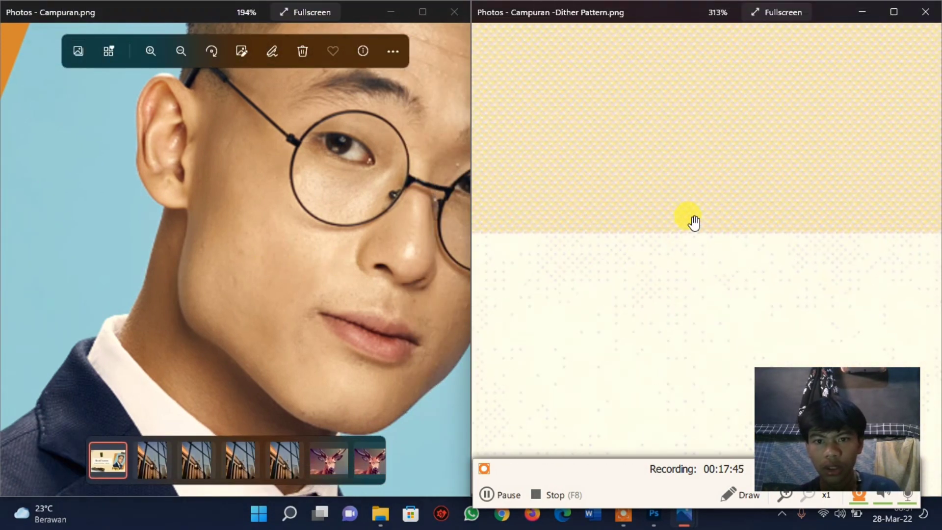
{"action": "scroll", "coordinate": [694, 220], "scroll_direction": "up", "scroll_amount": 1}
{"action": "left_click_drag", "start_coordinate": [815, 227], "coordinate": [563, 244]}
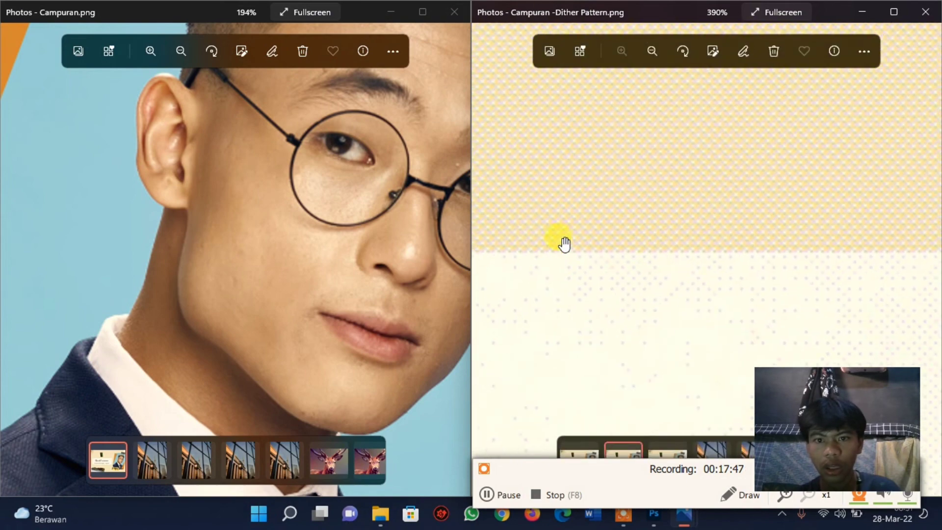
{"action": "left_click_drag", "start_coordinate": [795, 244], "coordinate": [557, 290]}
{"action": "left_click_drag", "start_coordinate": [747, 242], "coordinate": [553, 120]}
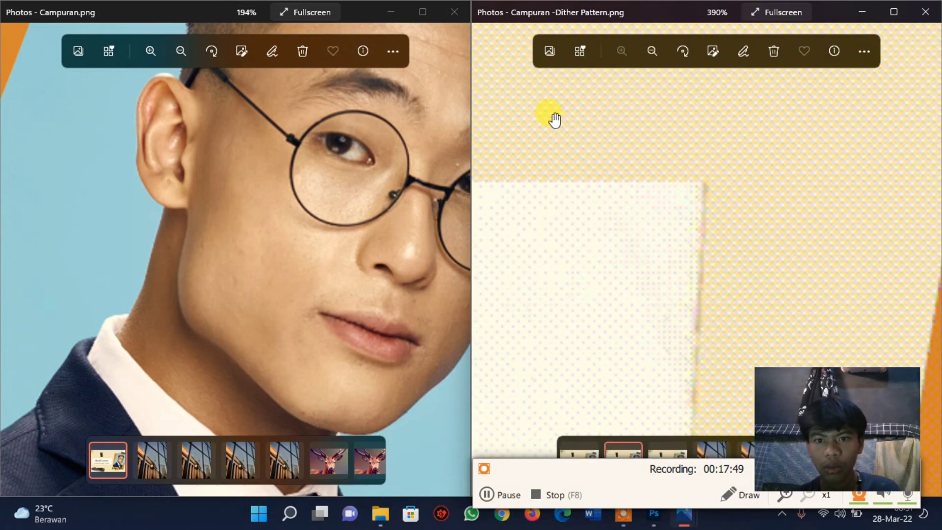
{"action": "mouse_move", "coordinate": [772, 246]}
{"action": "left_mouse_down"}
{"action": "mouse_move", "coordinate": [660, 315]}
{"action": "mouse_move", "coordinate": [594, 314]}
{"action": "left_mouse_up"}
- Inspect the Dither Pattern dots on the blue background, ear, cheek and neck at 390%
{"action": "left_click_drag", "start_coordinate": [753, 295], "coordinate": [534, 196]}
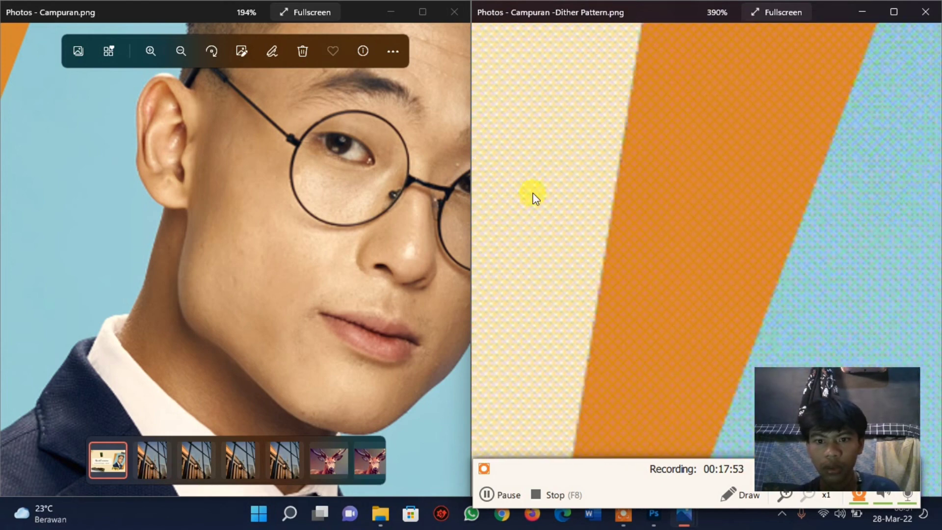
{"action": "left_click_drag", "start_coordinate": [736, 275], "coordinate": [575, 169]}
{"action": "left_click_drag", "start_coordinate": [663, 196], "coordinate": [558, 137]}
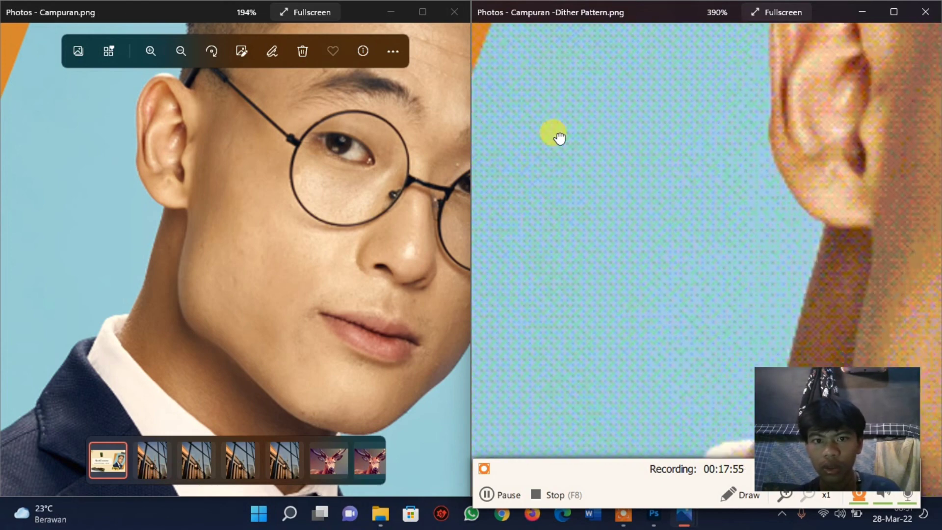
{"action": "mouse_move", "coordinate": [835, 196]}
{"action": "left_mouse_down"}
{"action": "mouse_move", "coordinate": [717, 169]}
{"action": "mouse_move", "coordinate": [692, 172]}
{"action": "left_mouse_up"}
{"action": "mouse_move", "coordinate": [775, 255]}
{"action": "left_mouse_down"}
{"action": "mouse_move", "coordinate": [731, 223]}
{"action": "mouse_move", "coordinate": [665, 147]}
{"action": "left_mouse_up"}
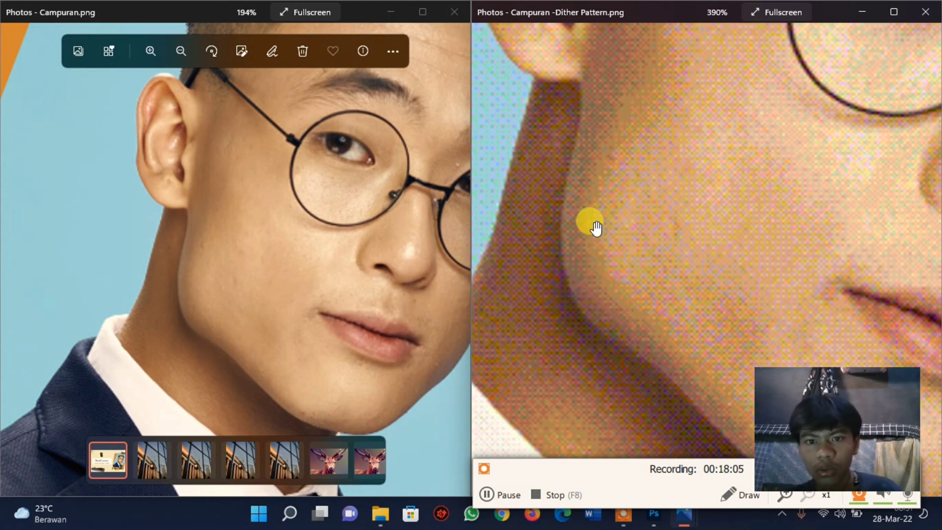
- Fit both the Dither Pattern and original images wholly in their windows
{"action": "left_click", "coordinate": [256, 249]}
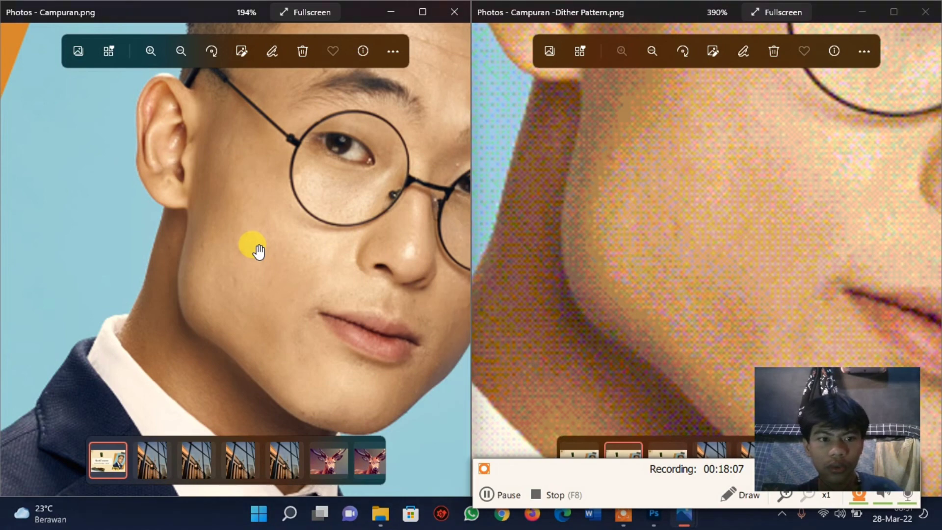
{"action": "double_click", "coordinate": [586, 258]}
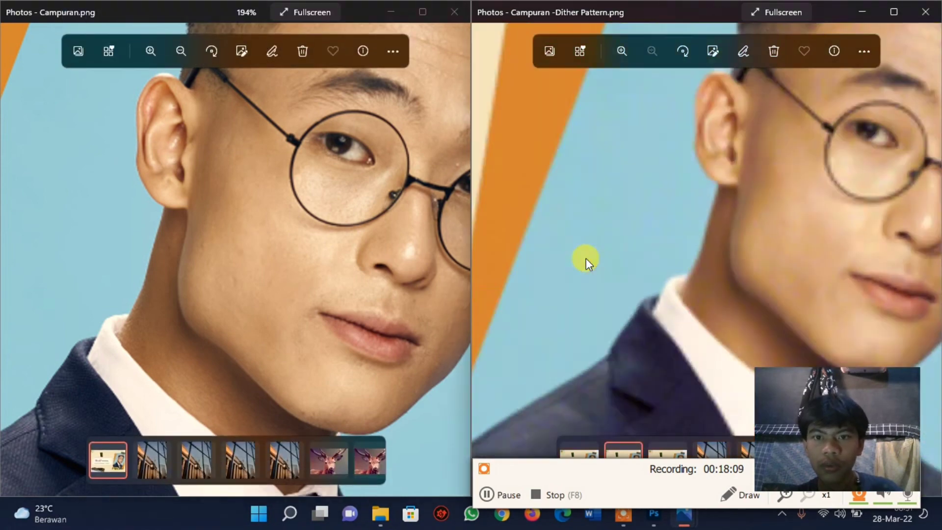
{"action": "double_click", "coordinate": [374, 301]}
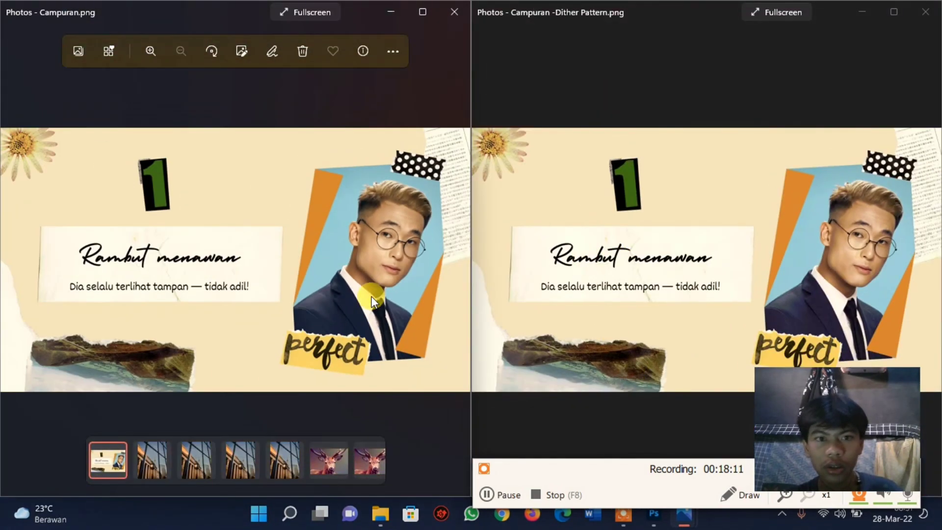